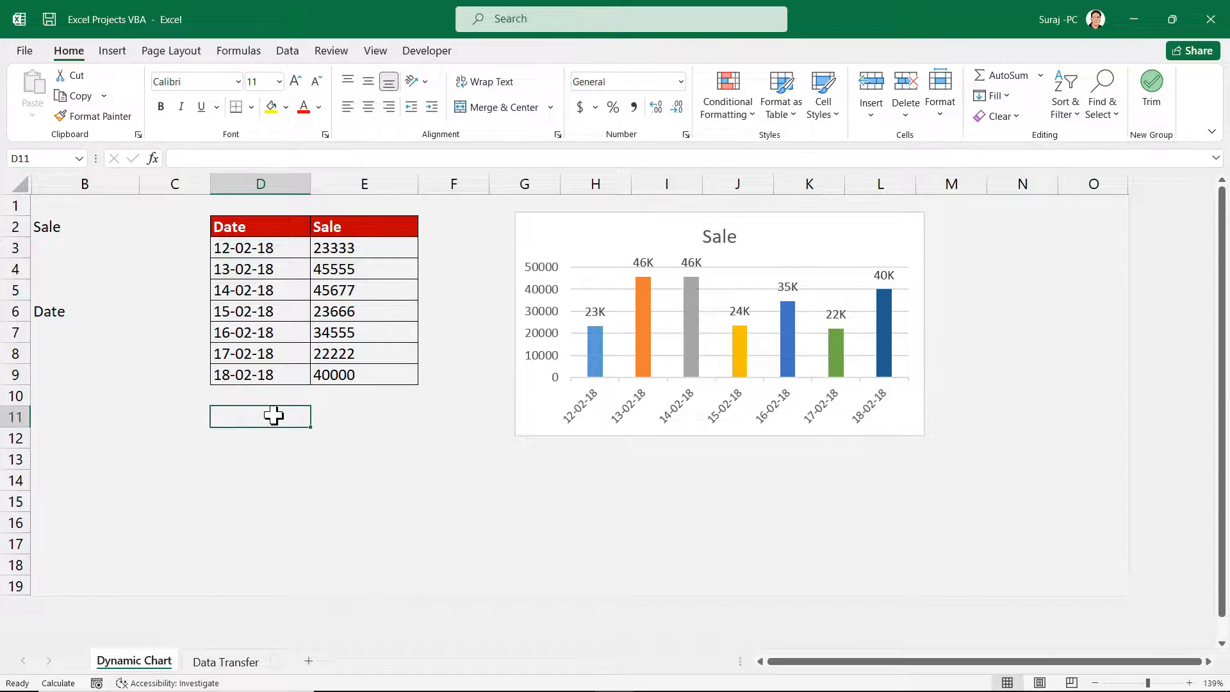
Add a record in row 10 below the table with date 19-2-2018 and sale 76000
left_click(231, 397)
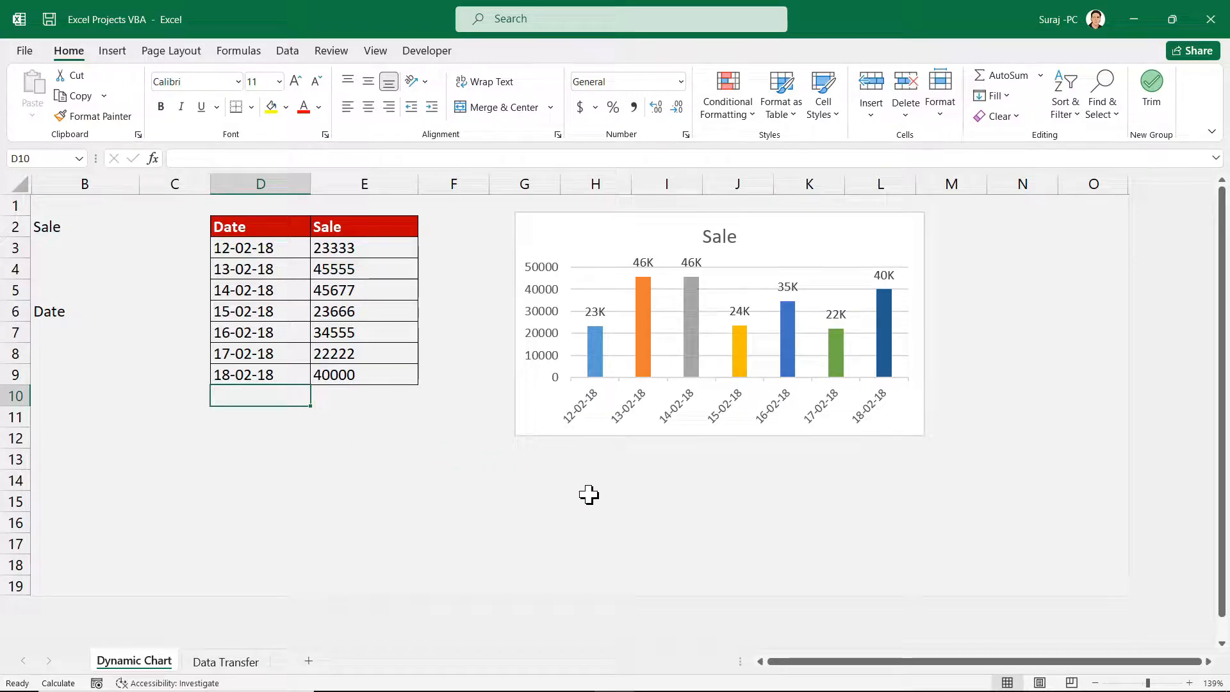
left_click(303, 326)
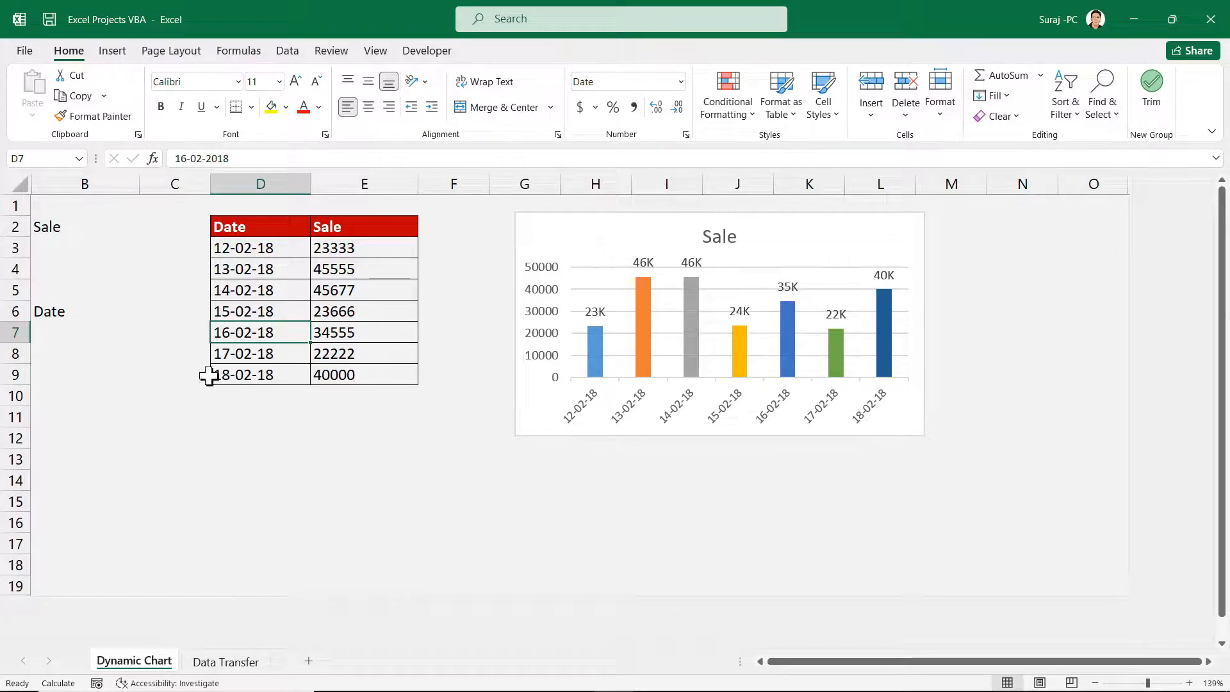
left_click(225, 398)
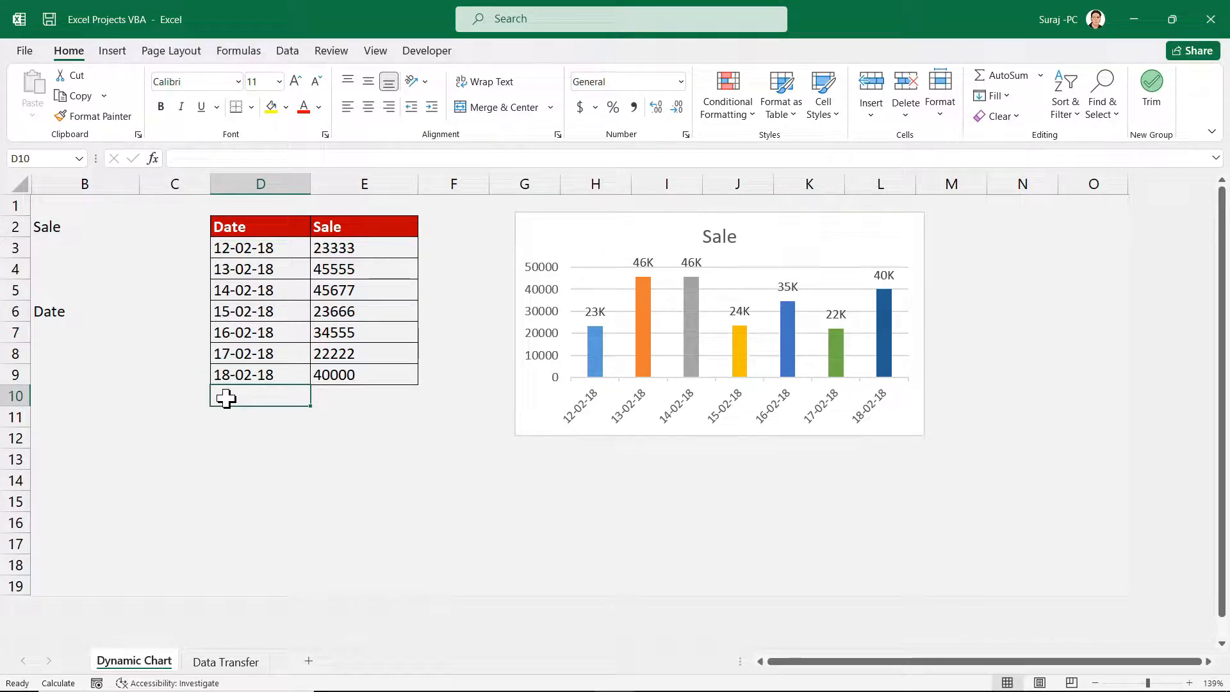
type("19-2-2018")
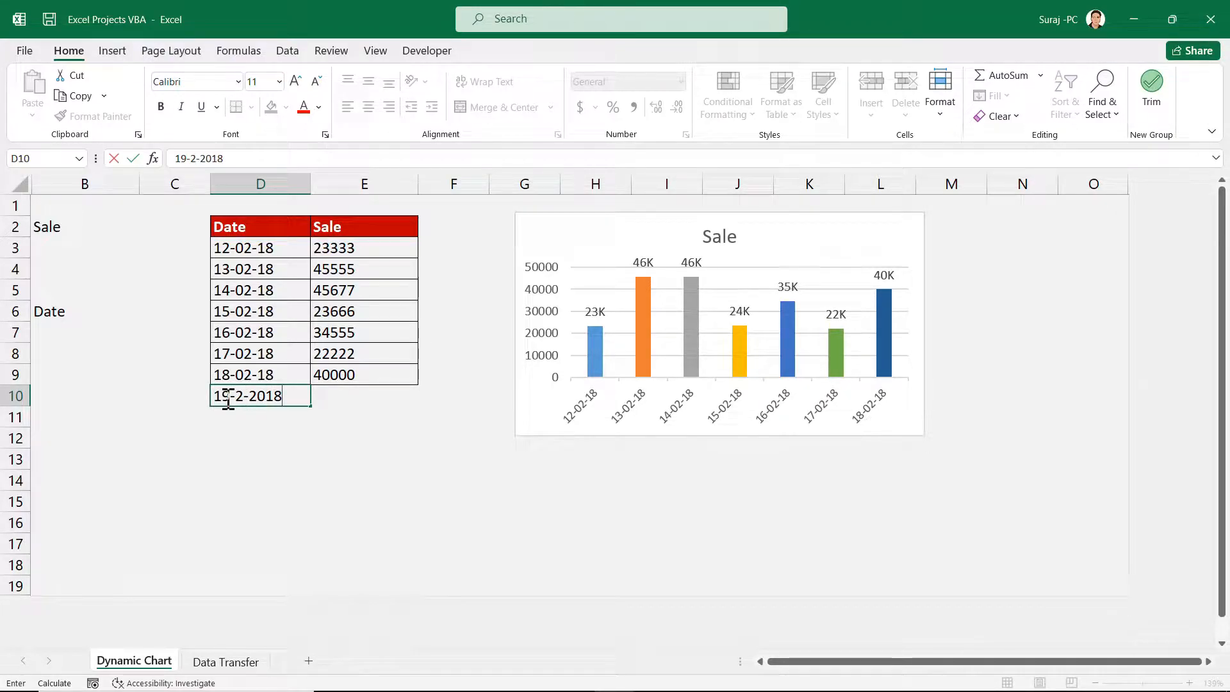
key("Return")
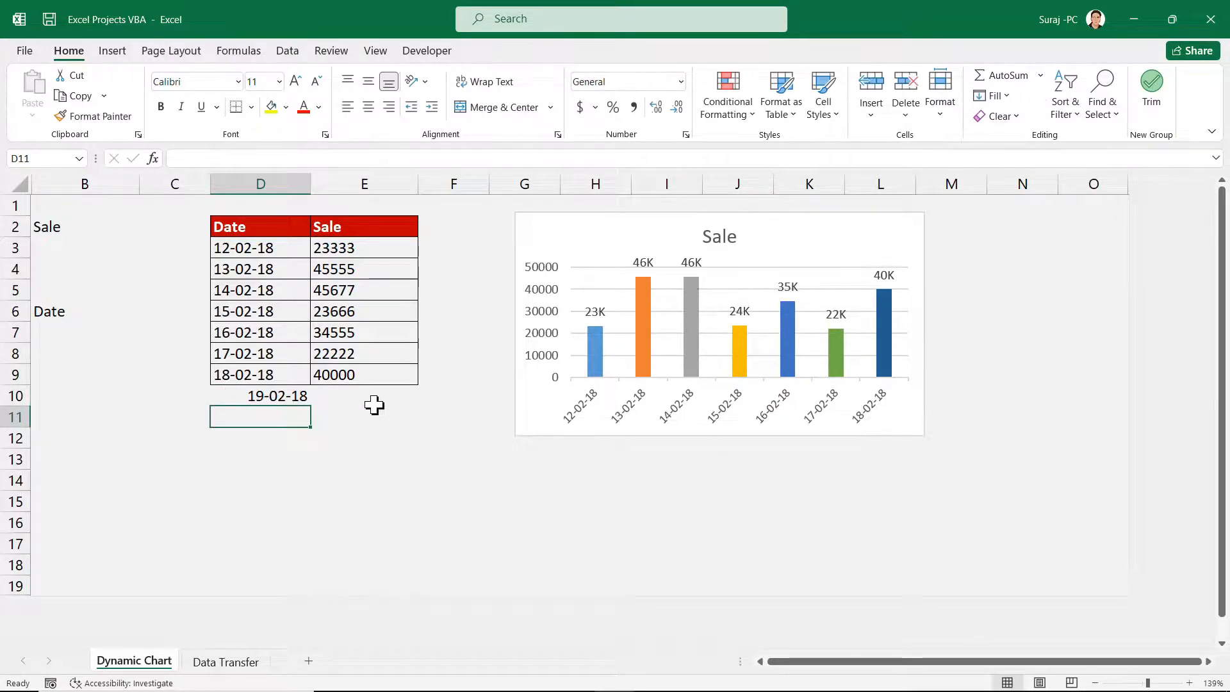
left_click(379, 407)
left_click(359, 391)
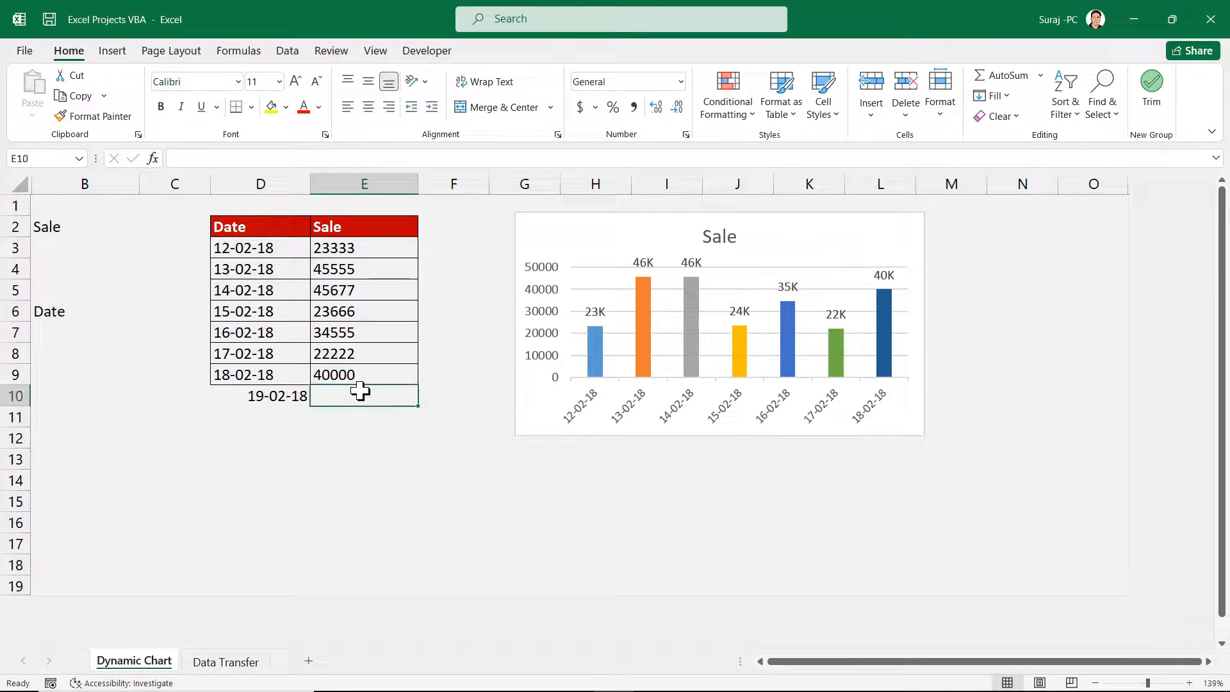
type("76000")
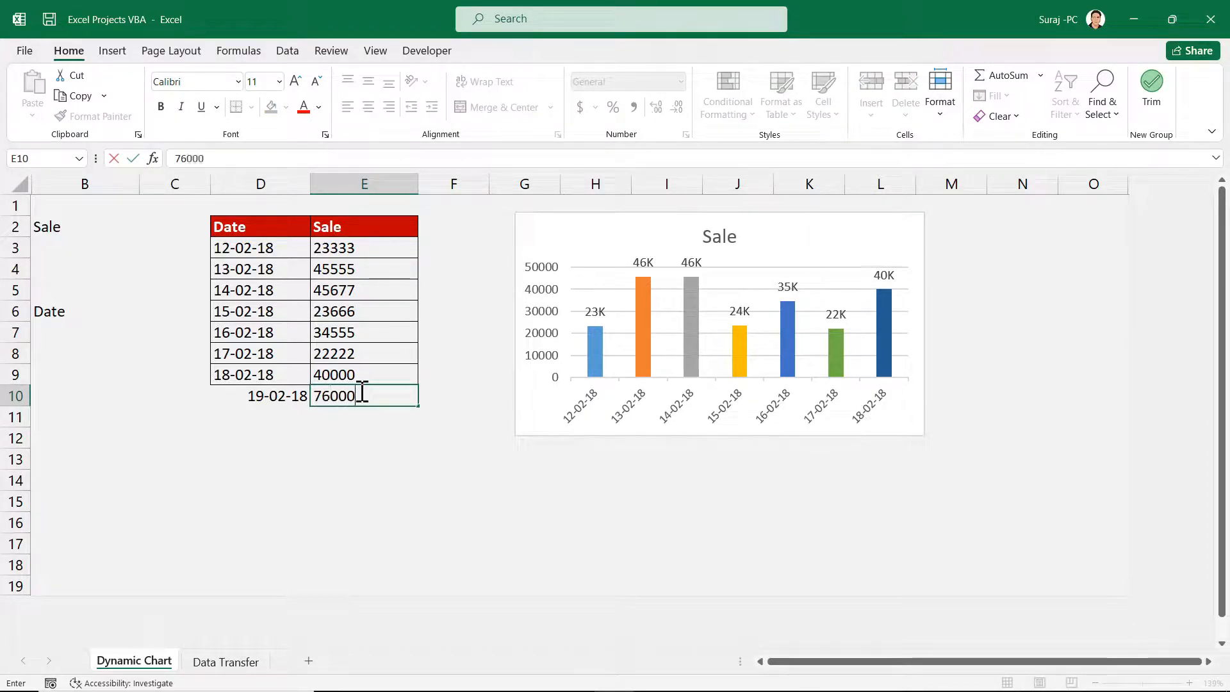
key("Return")
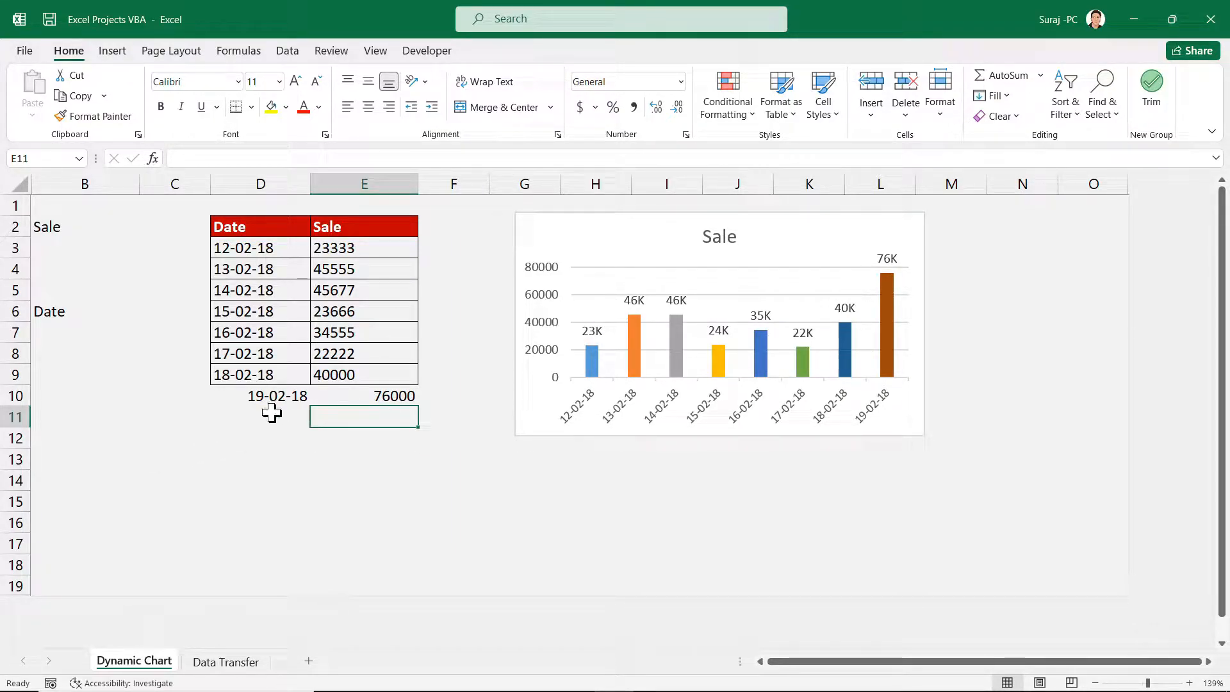
Clear the added date and sale record from cells D10:E11
left_click_drag(236, 392, 406, 428)
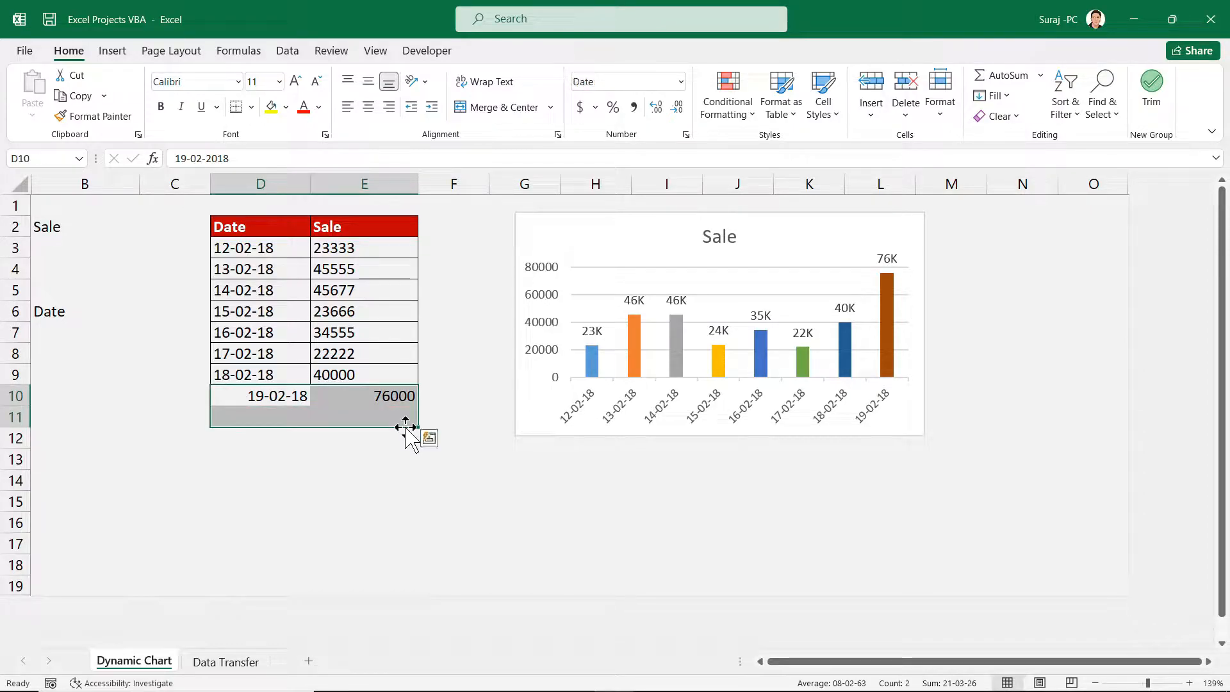
key("Delete")
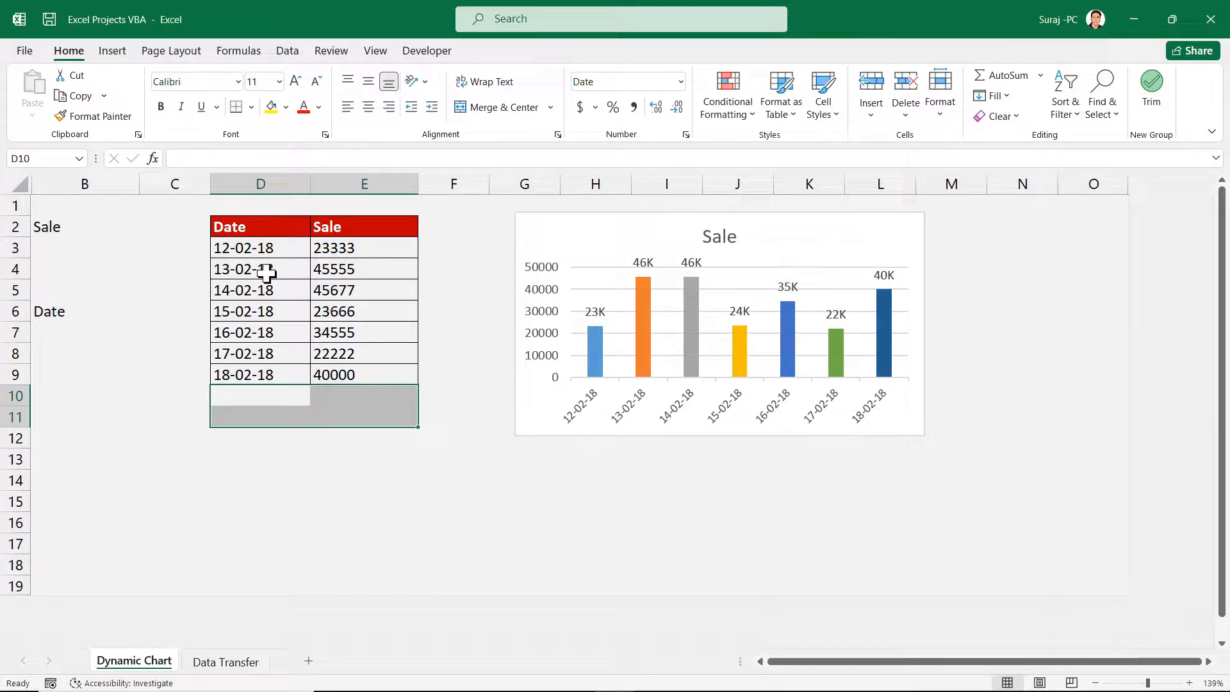
left_click_drag(231, 235, 373, 371)
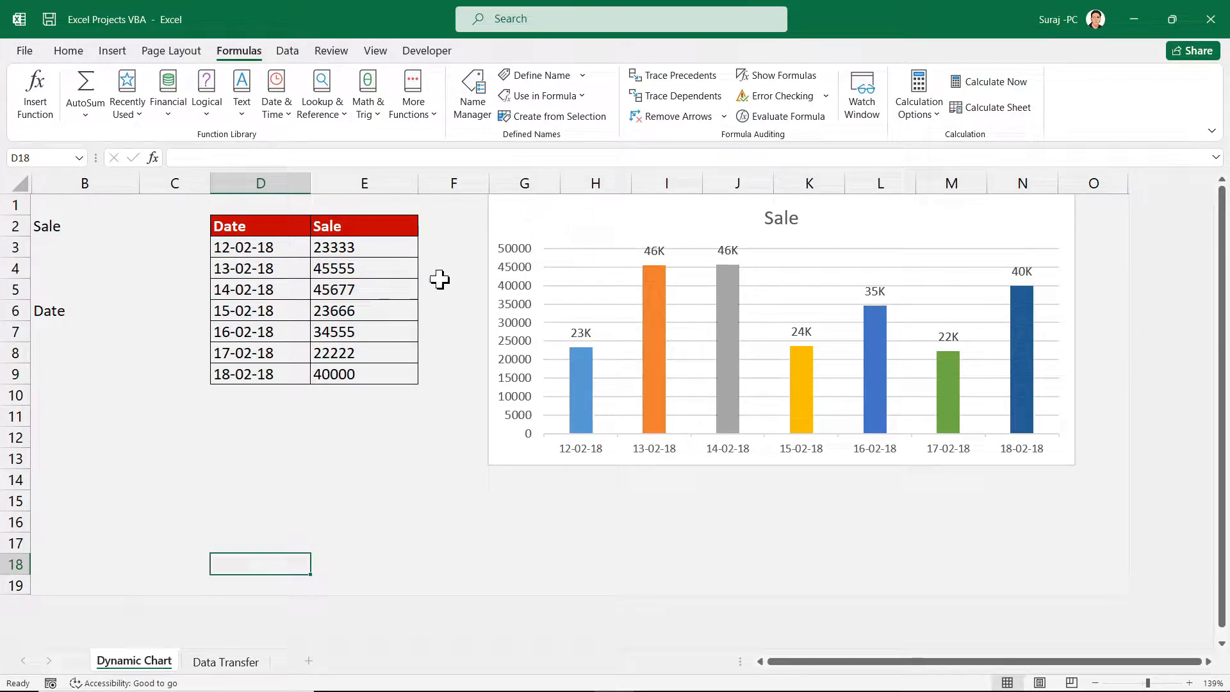
Delete the existing multicoloured Sale chart from the Dynamic Chart sheet
left_click(414, 400)
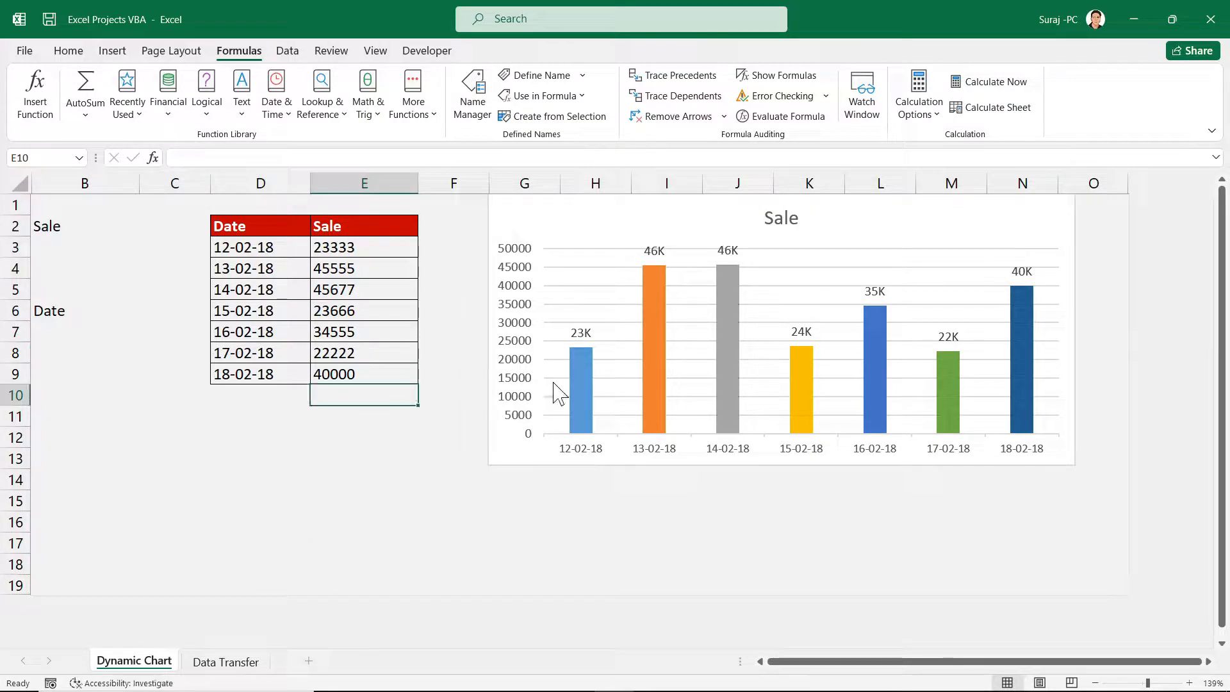
left_click(574, 228)
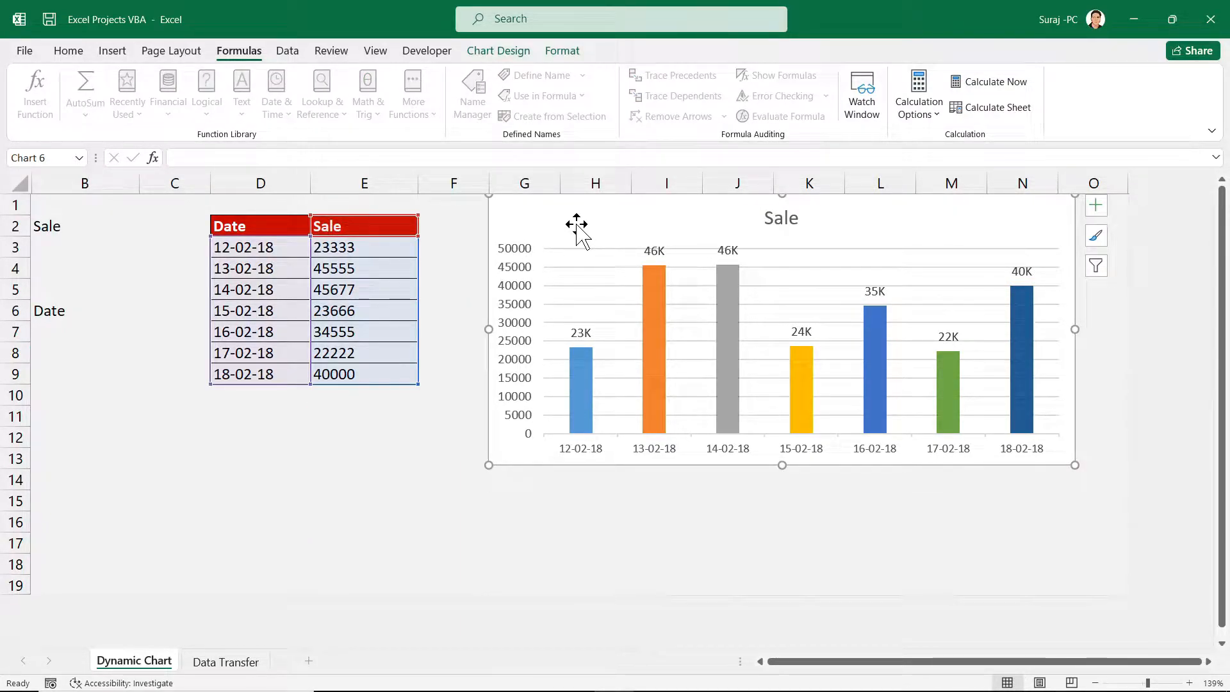
key("Delete")
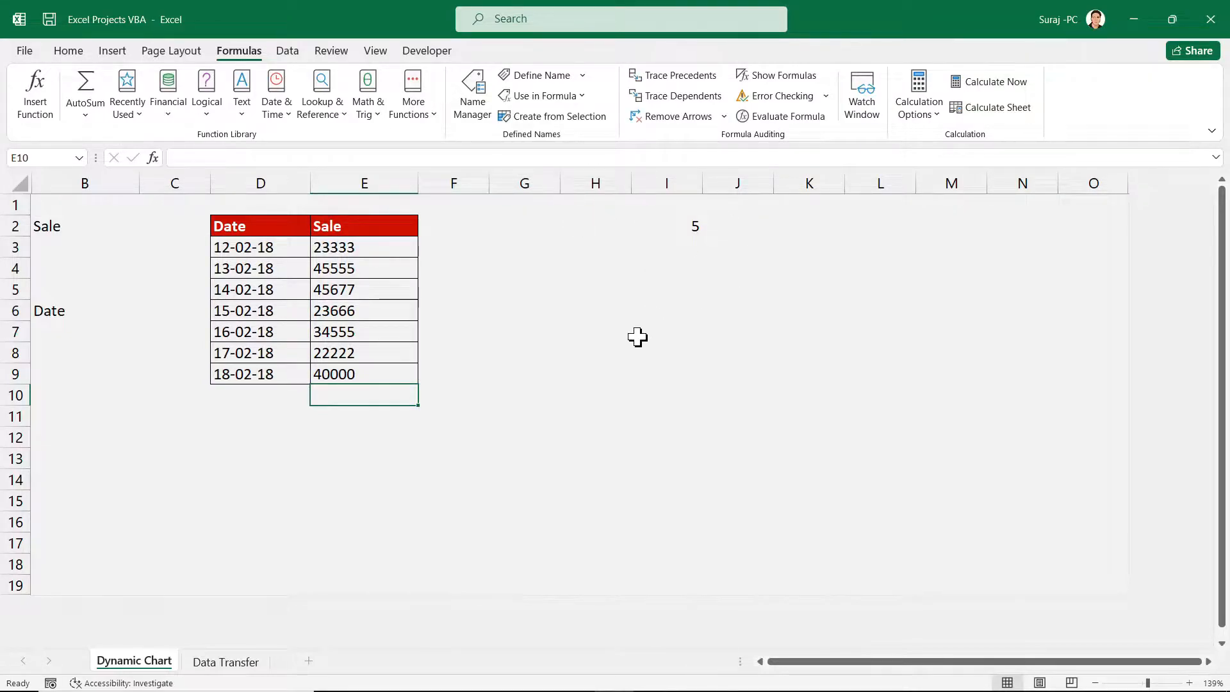
Try a default column chart of the Date and Sale table D2:E9 beside the data, and remove it again
left_click(547, 351)
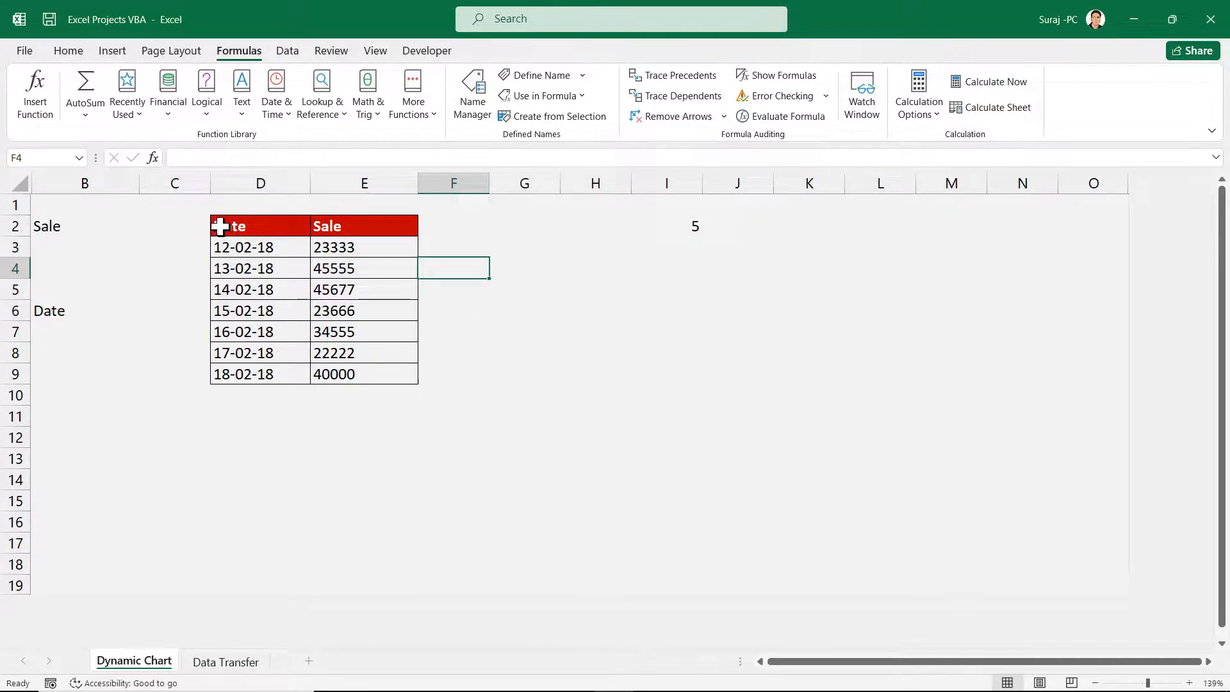
left_click_drag(220, 226, 360, 370)
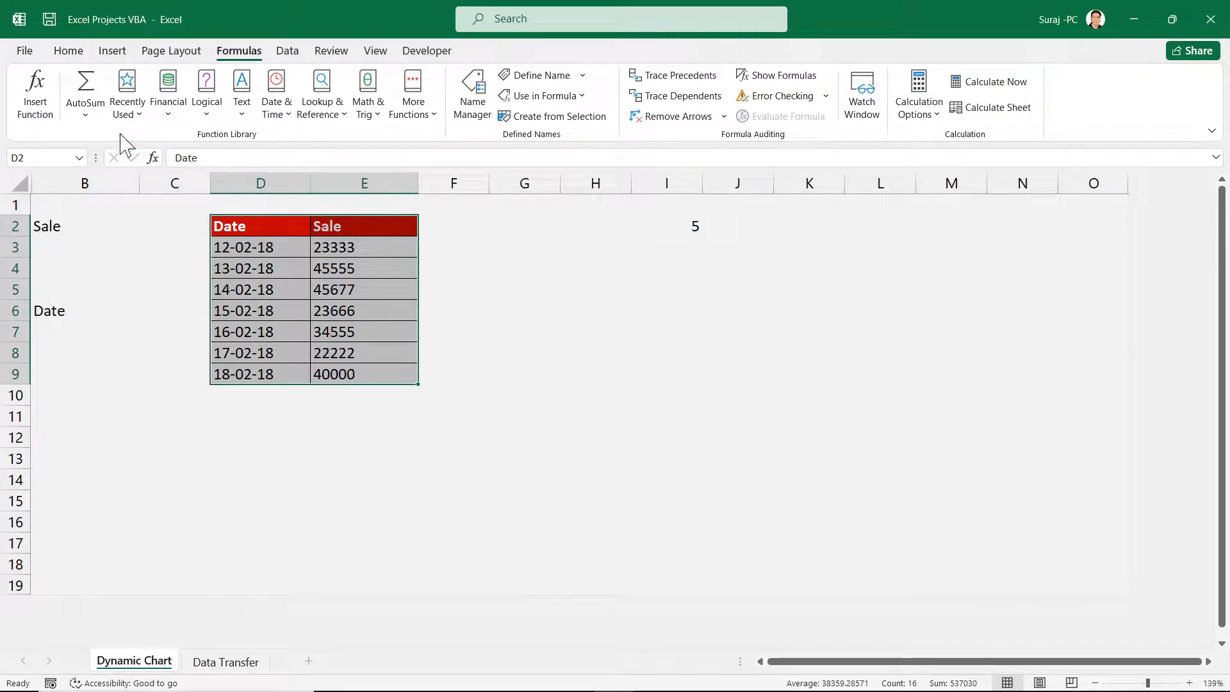
left_click(112, 51)
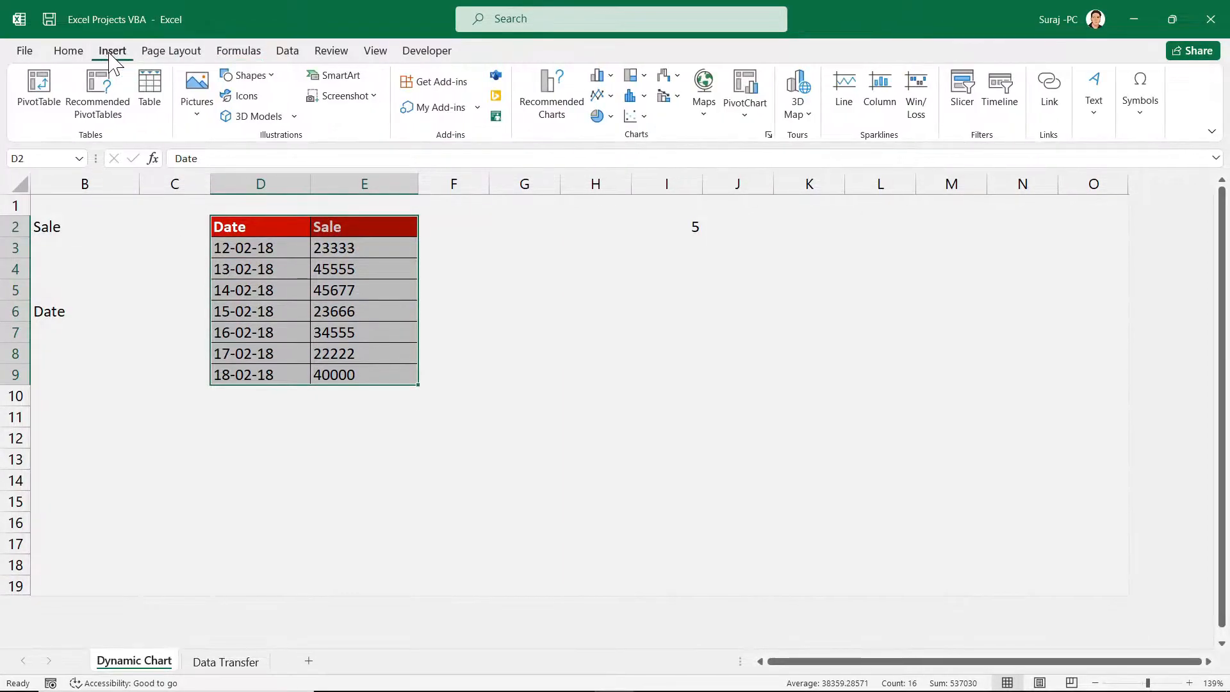
left_click(600, 76)
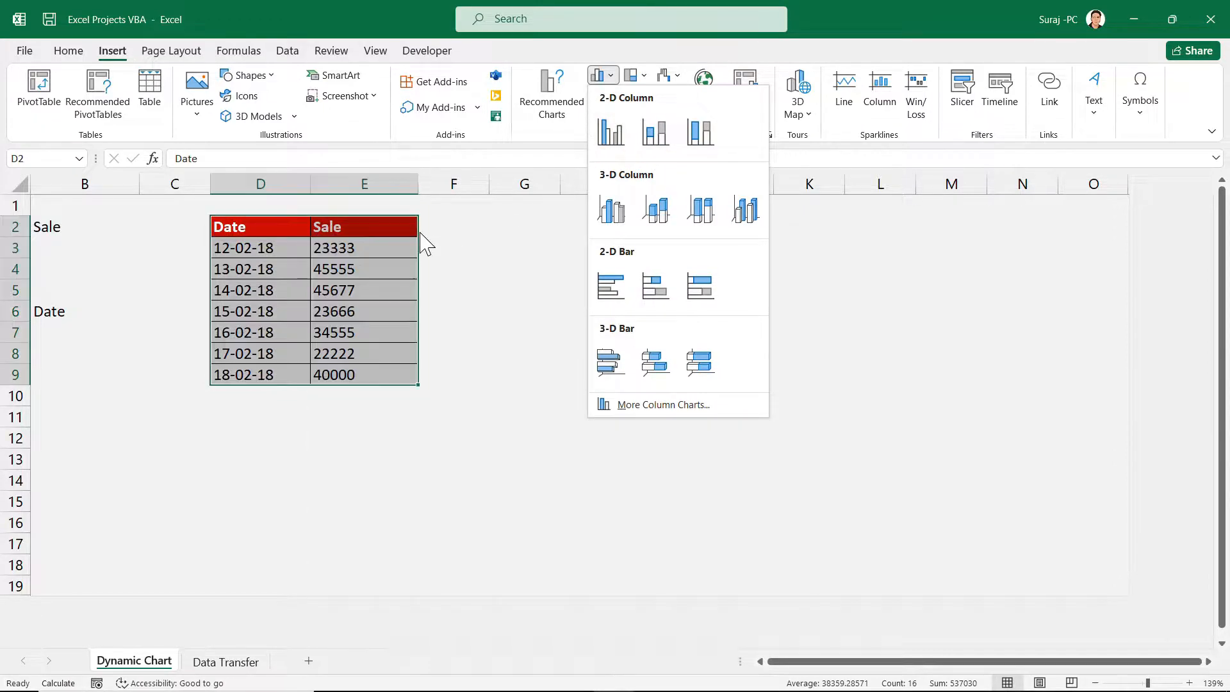
left_click(337, 224)
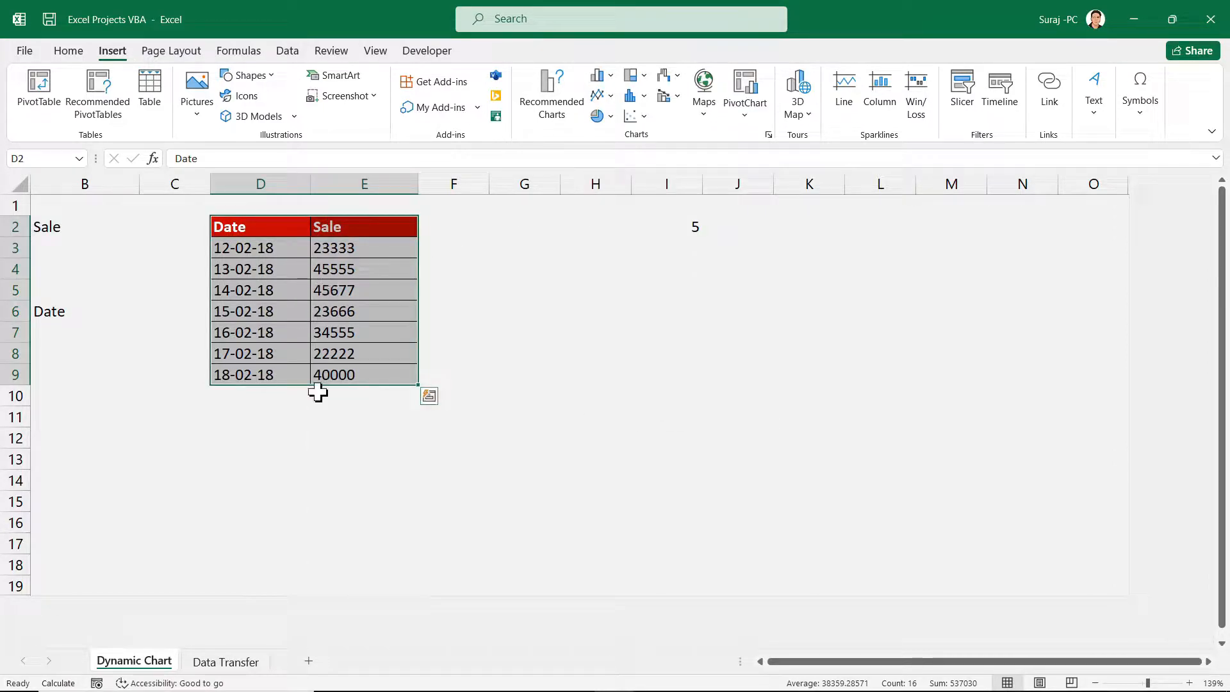
key("alt+F1")
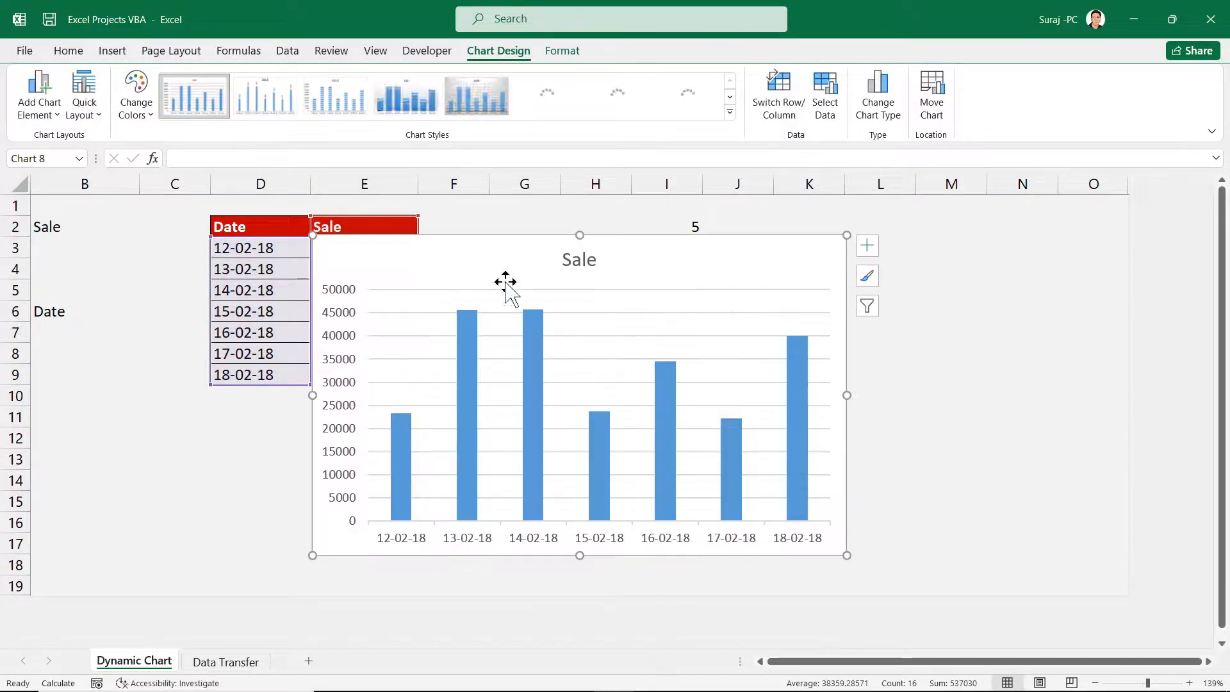
left_click_drag(453, 249, 612, 212)
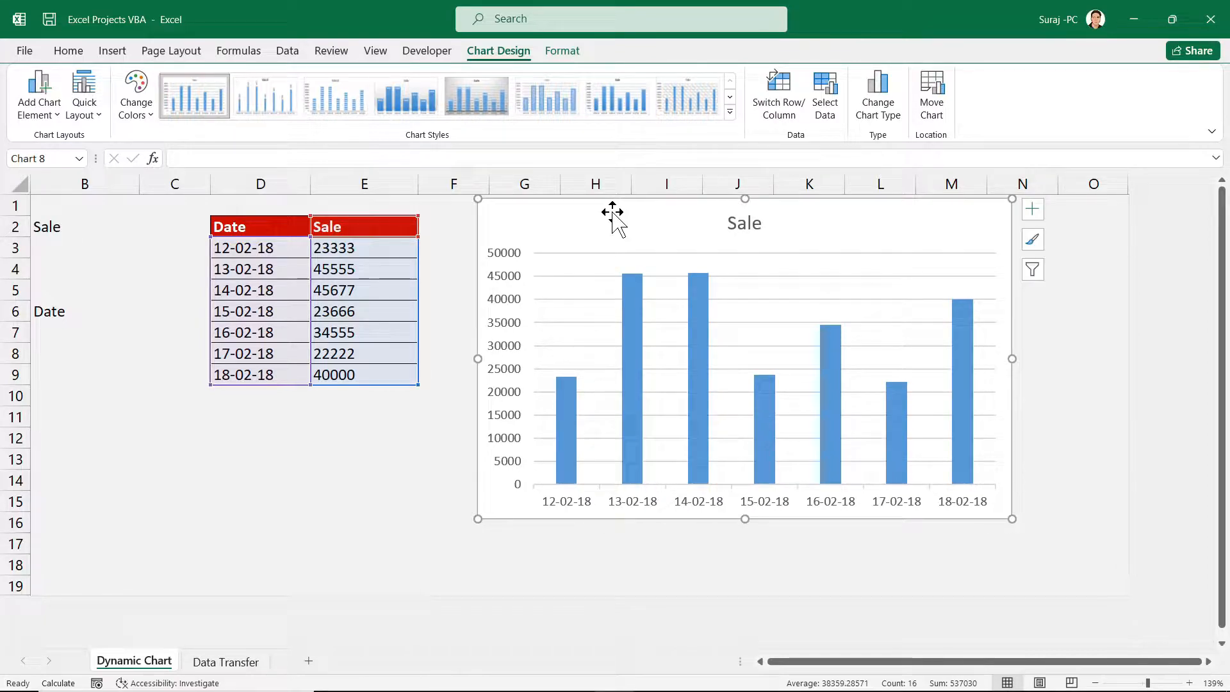
key("Delete")
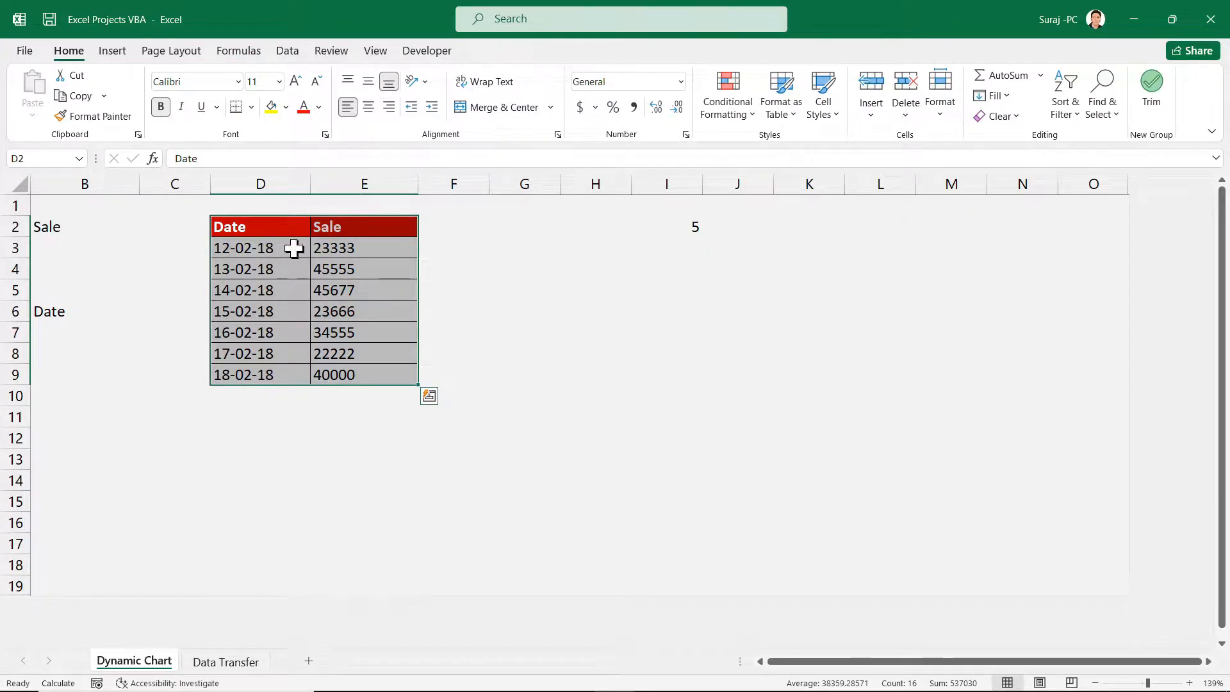
Insert a 2-D clustered column chart from the Date and Sale table D2:E9 and place it beside the table
left_click(287, 270)
left_click_drag(216, 225, 349, 378)
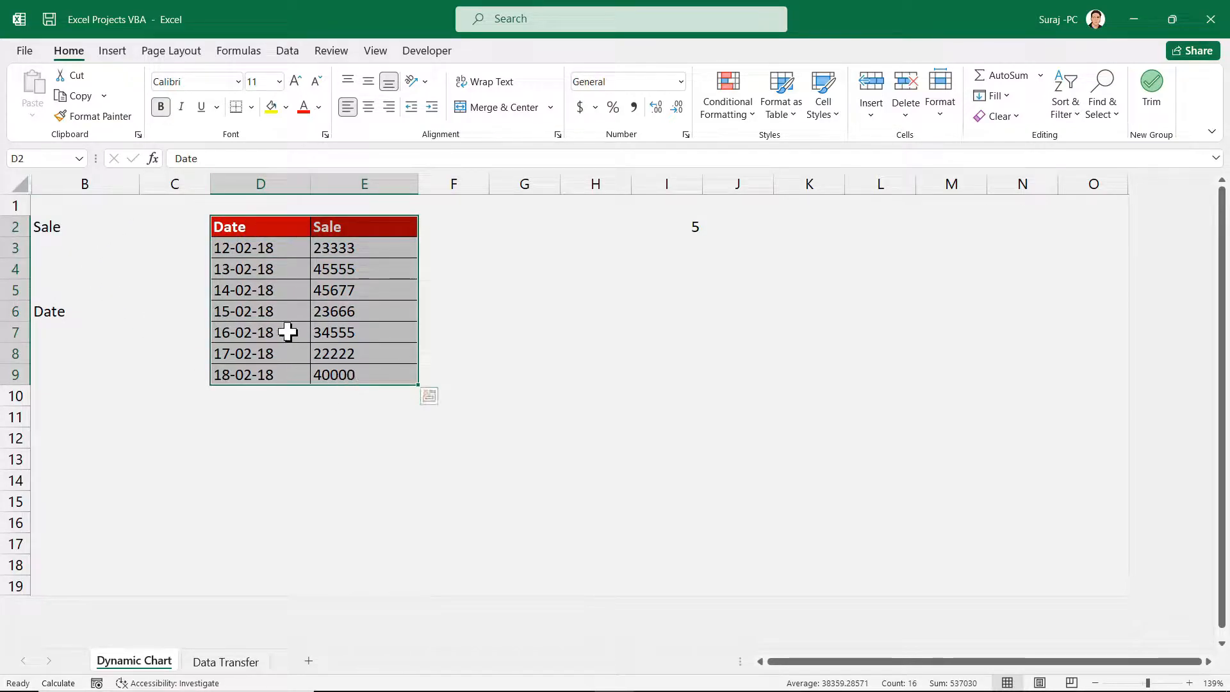
left_click_drag(242, 228, 346, 378)
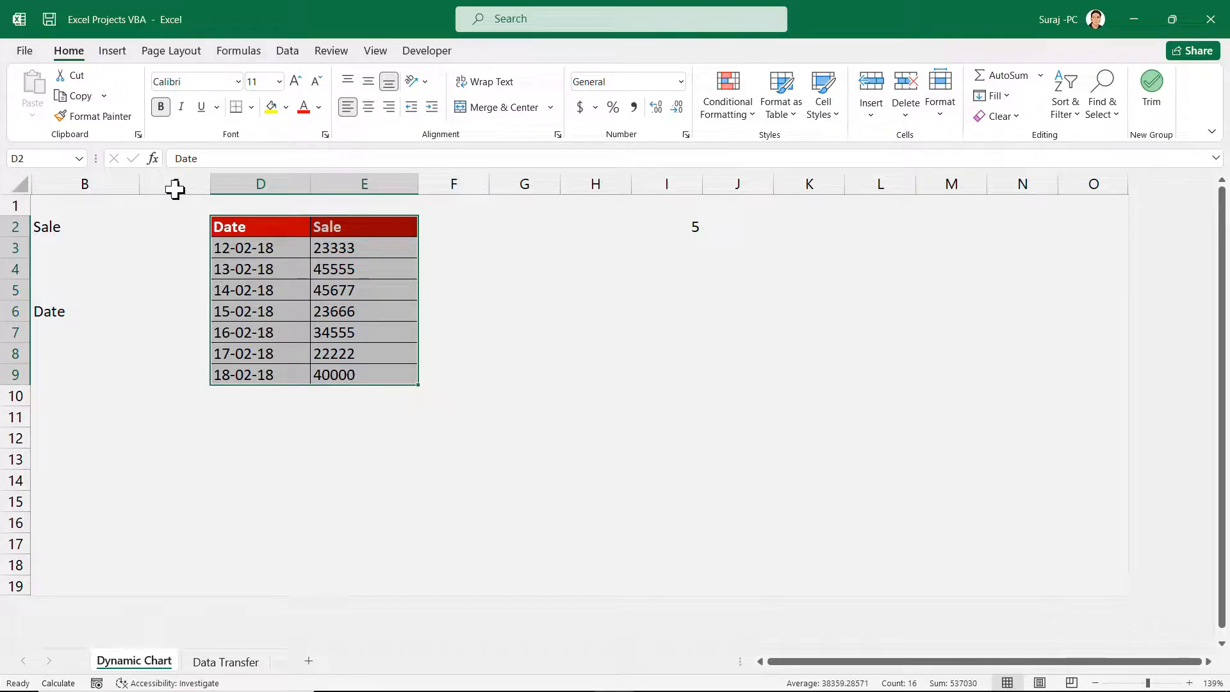
left_click(113, 54)
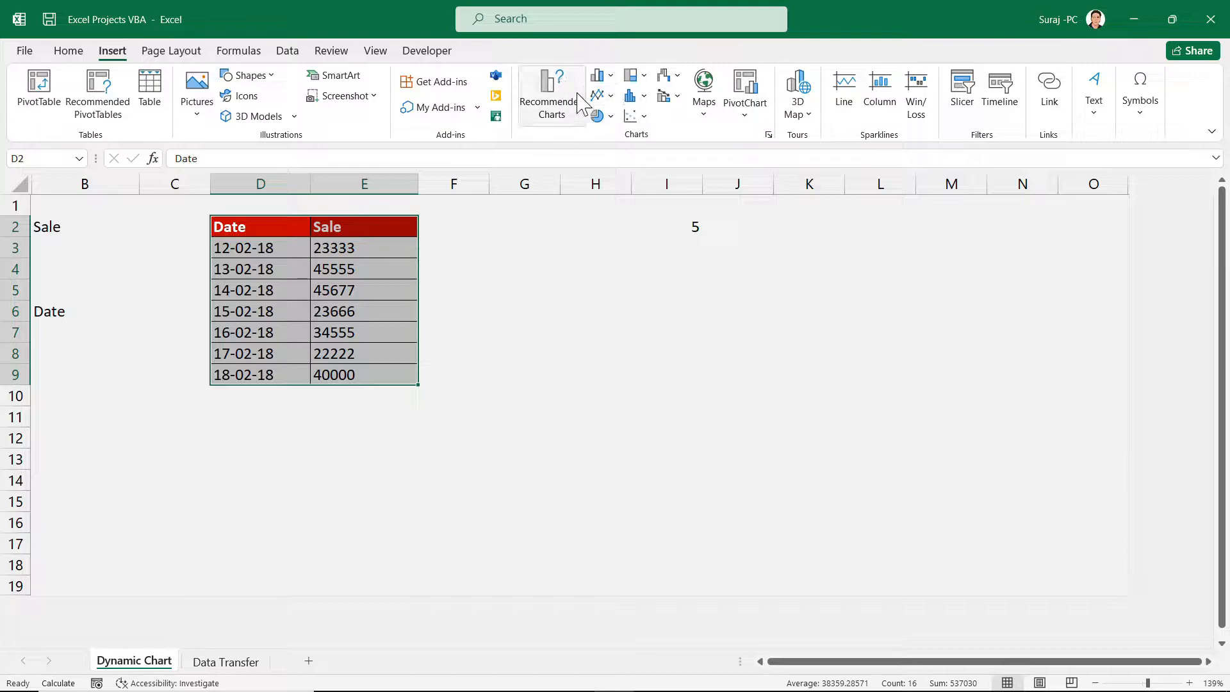
left_click(614, 76)
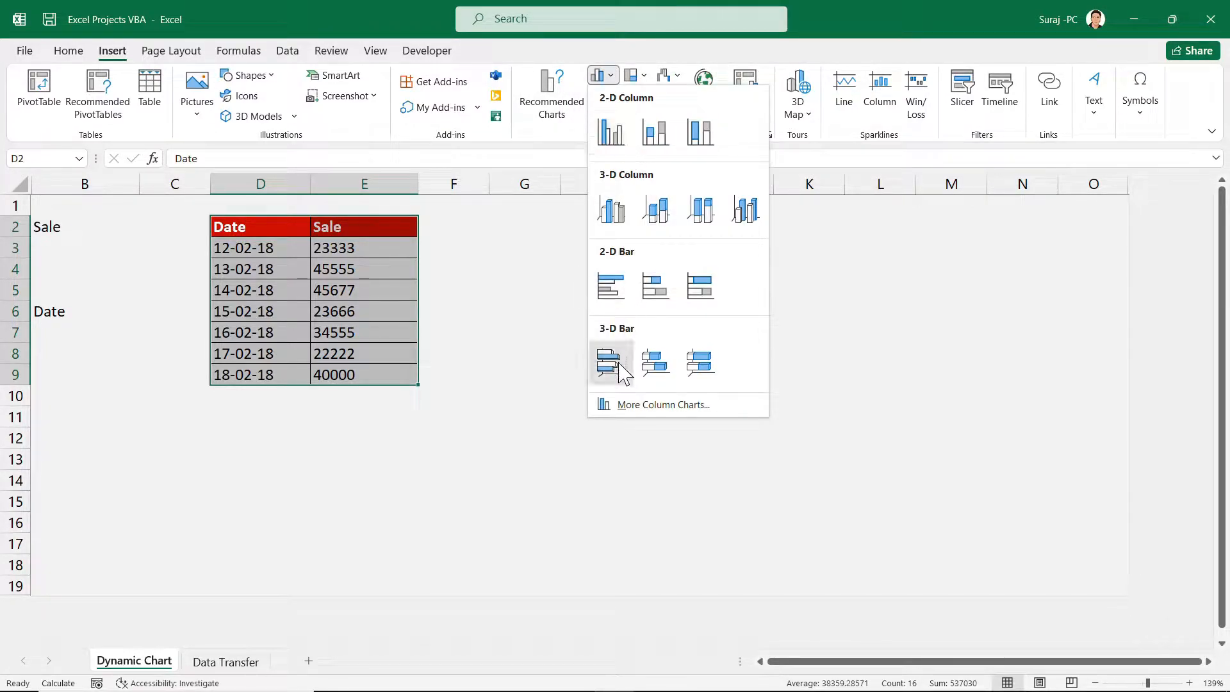
left_click(612, 133)
mouse_move(390, 263)
left_mouse_down()
mouse_move(698, 242)
mouse_move(559, 225)
left_mouse_up()
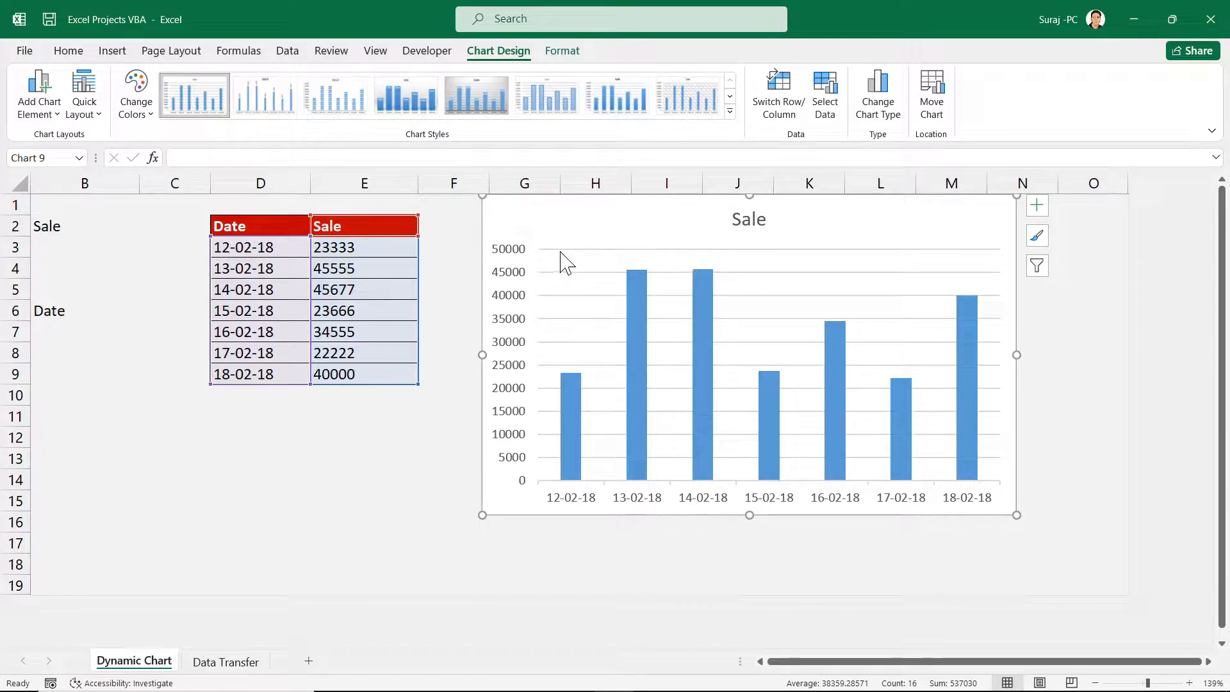
Add a record in row 10 with date 19-2-18 and sale 34000
left_click(238, 417)
left_click(268, 397)
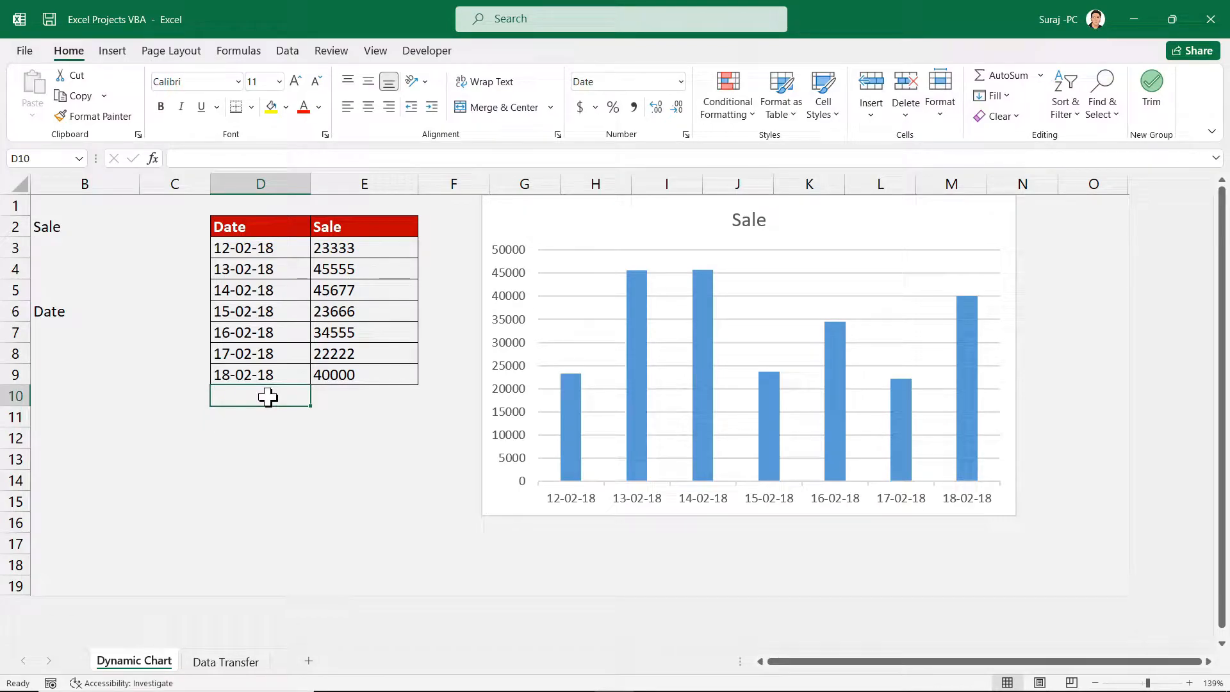
type("19-")
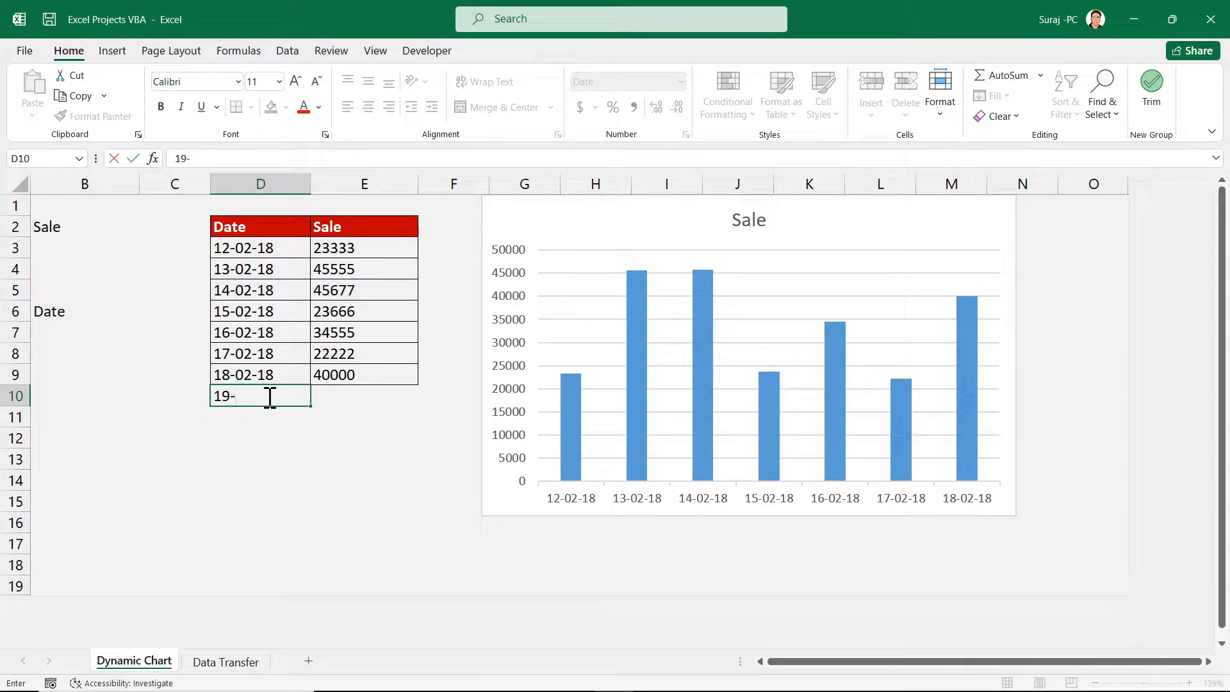
type("2-18q")
key("Tab")
type("34000")
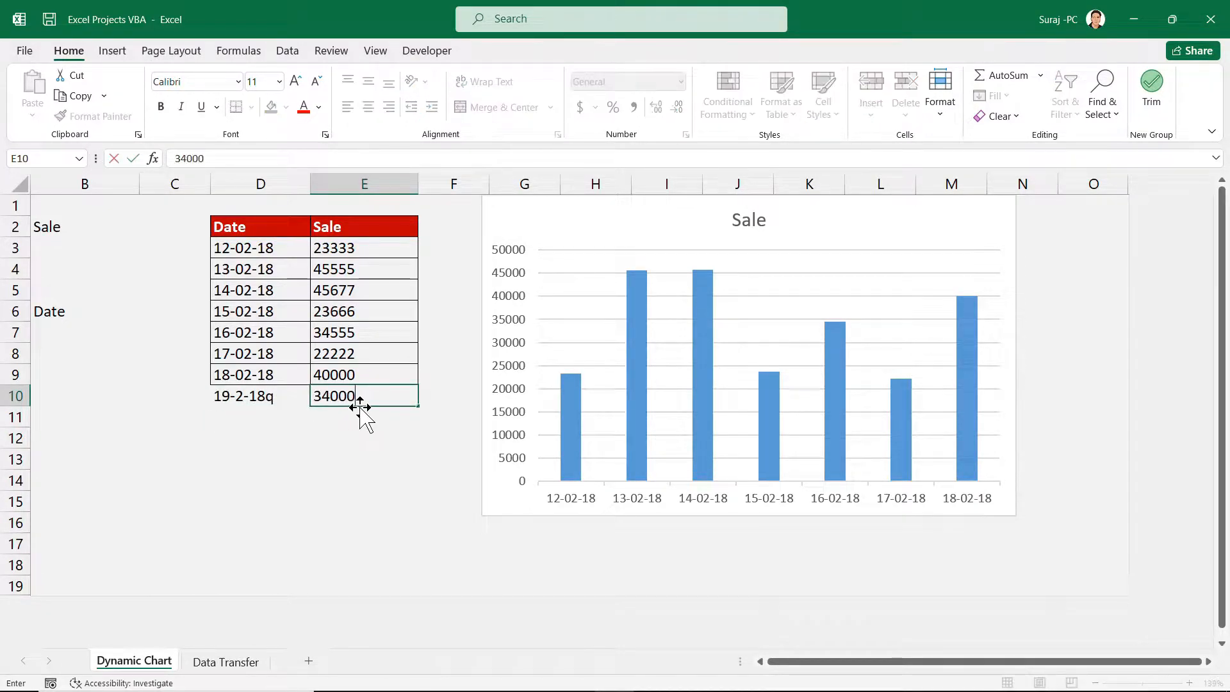
key("Return")
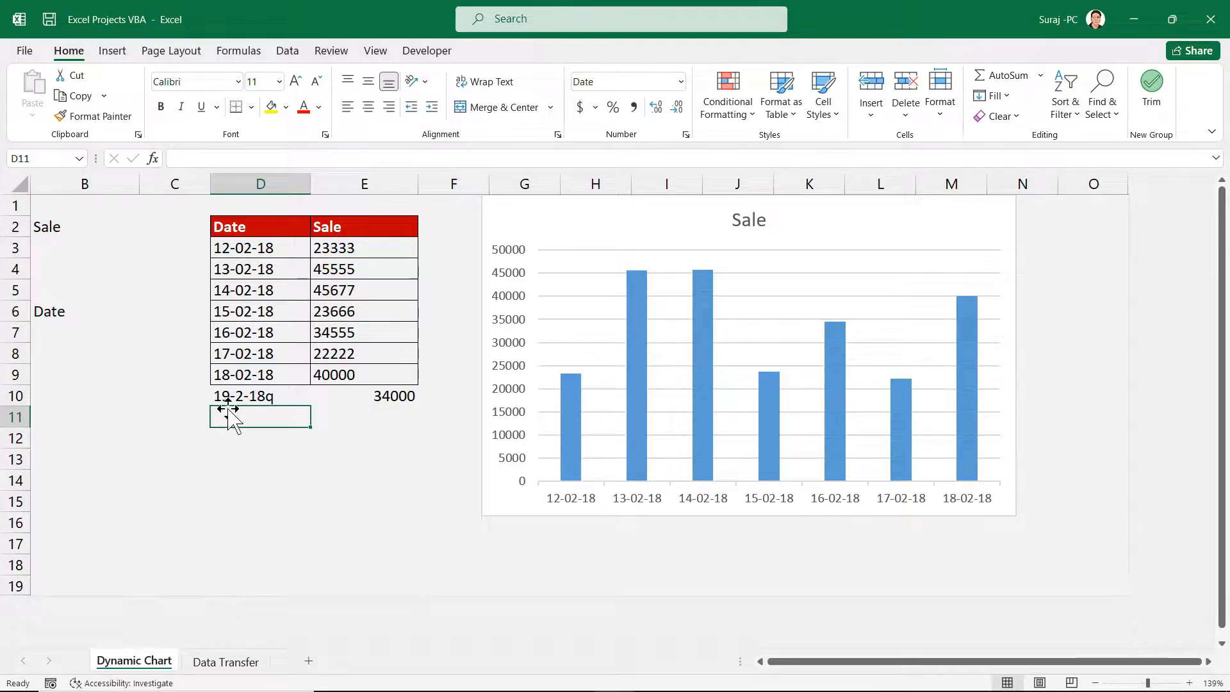
double_click(276, 397)
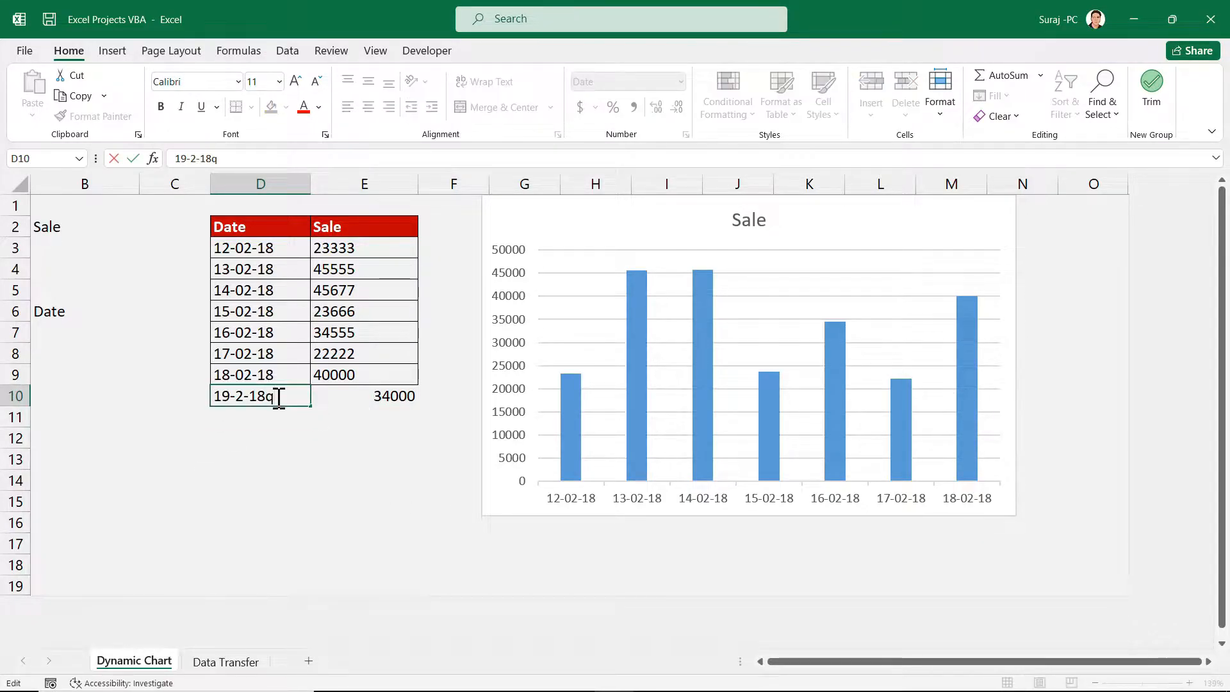
key("BackSpace")
key("Return")
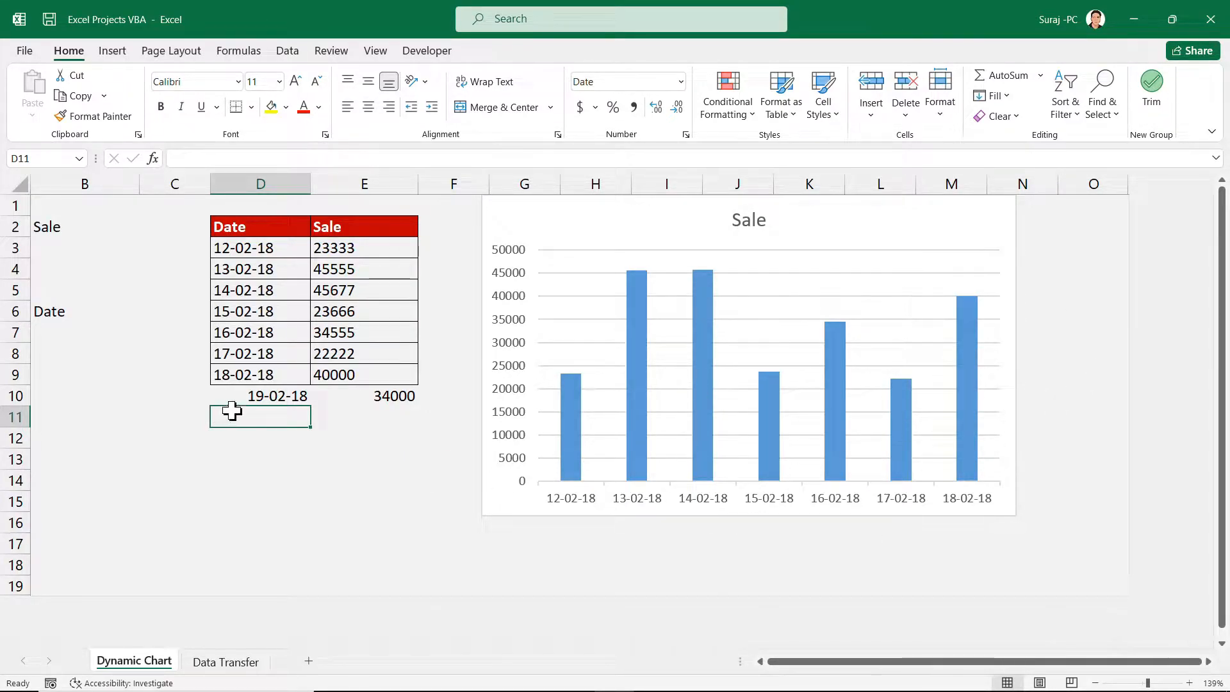
Clear the 34000 sale record and its date from cells D10:E12
left_click_drag(228, 397, 403, 436)
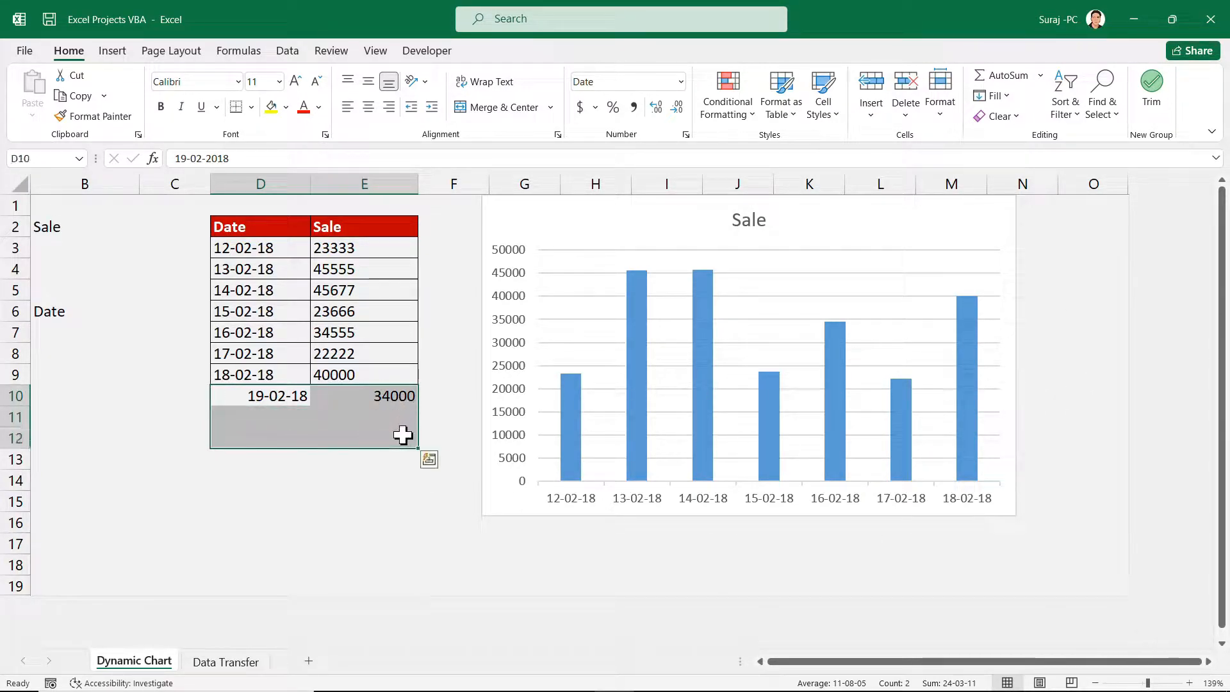
key("Delete")
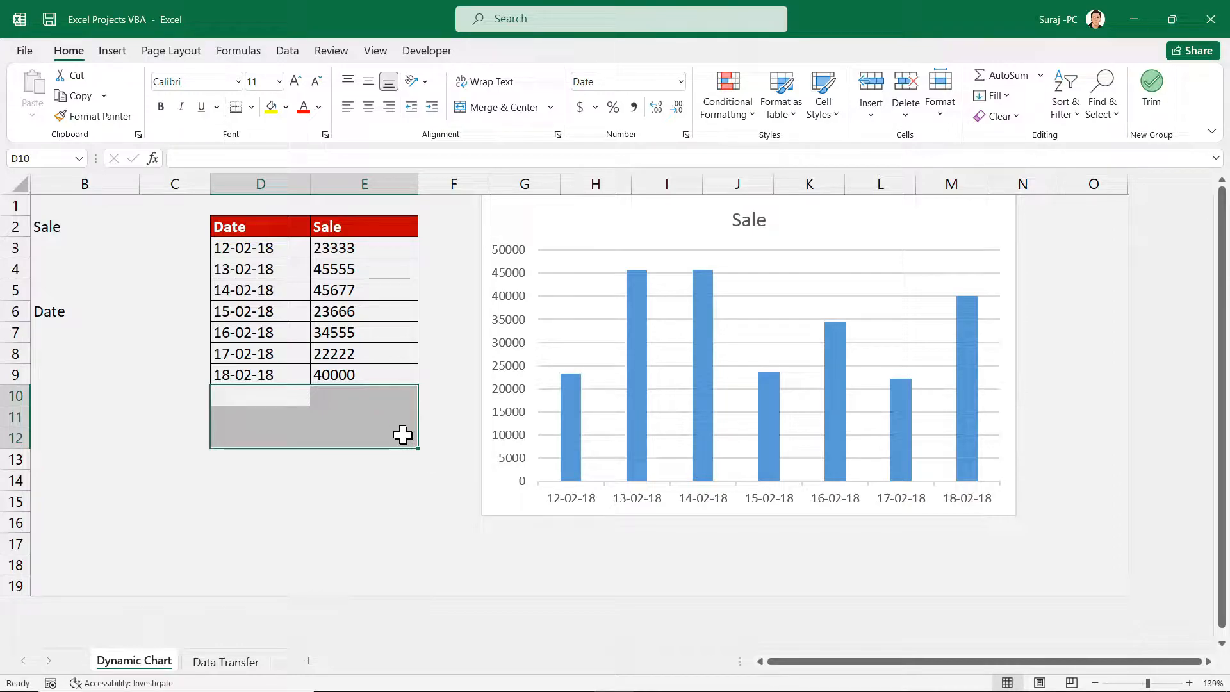
Delete the existing Sale column chart beside the Date and Sale table
left_click(133, 310)
left_click(51, 249)
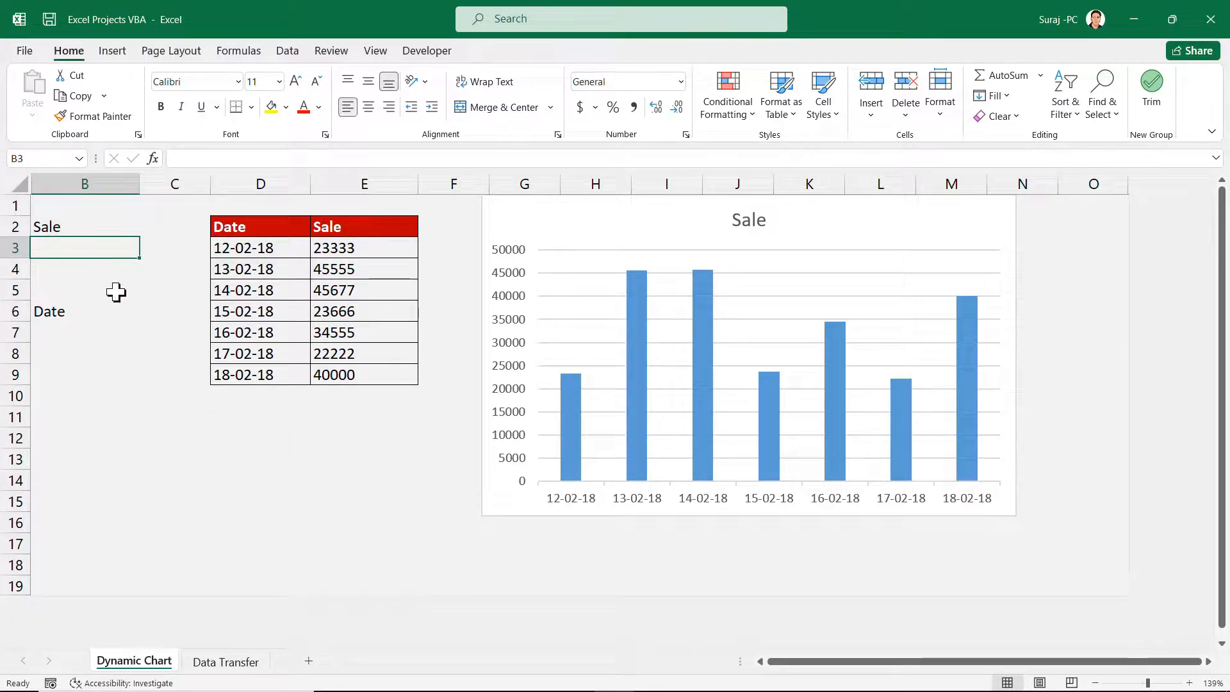
left_click(568, 209)
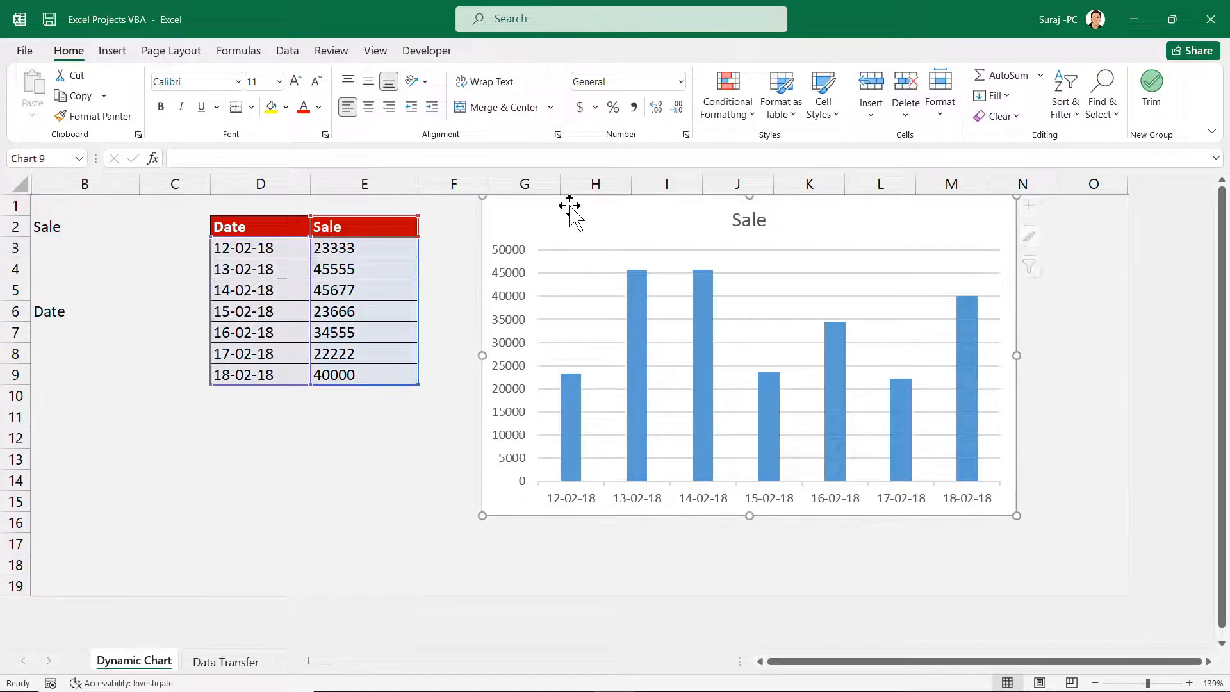
key("Delete")
left_click(531, 310)
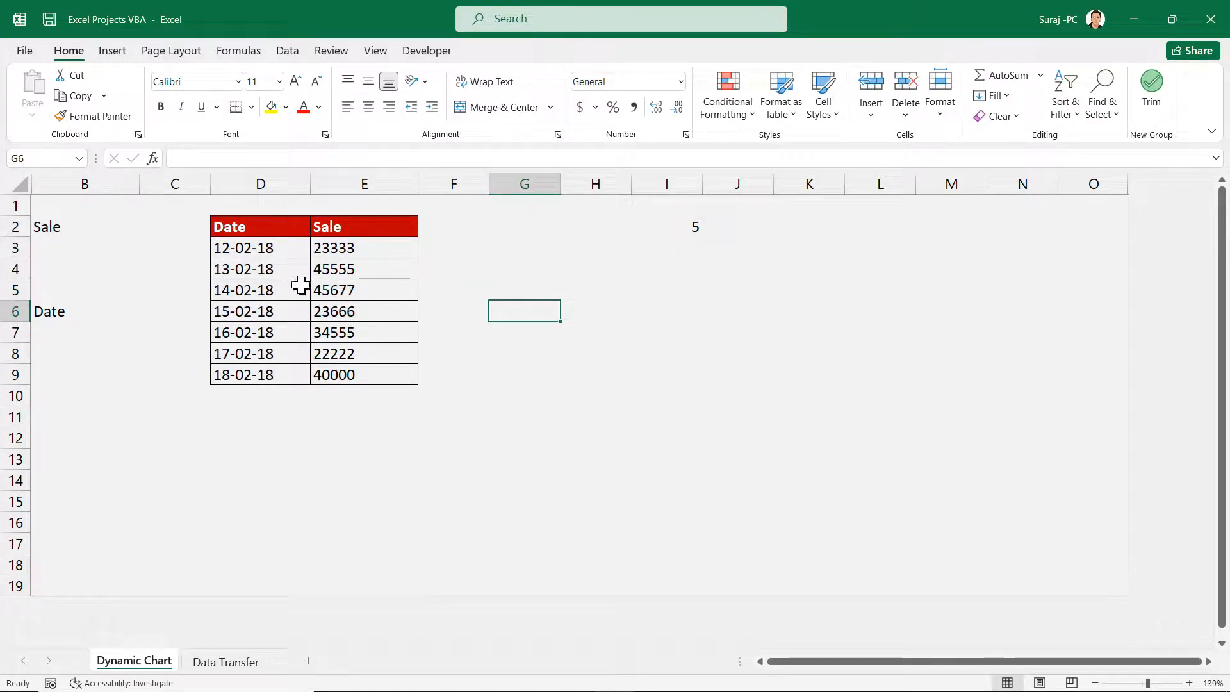
Insert a 2-D clustered column chart from the Date and Sale table D2:E9 and move it clear of the data, over columns H to N
left_click_drag(224, 231, 354, 367)
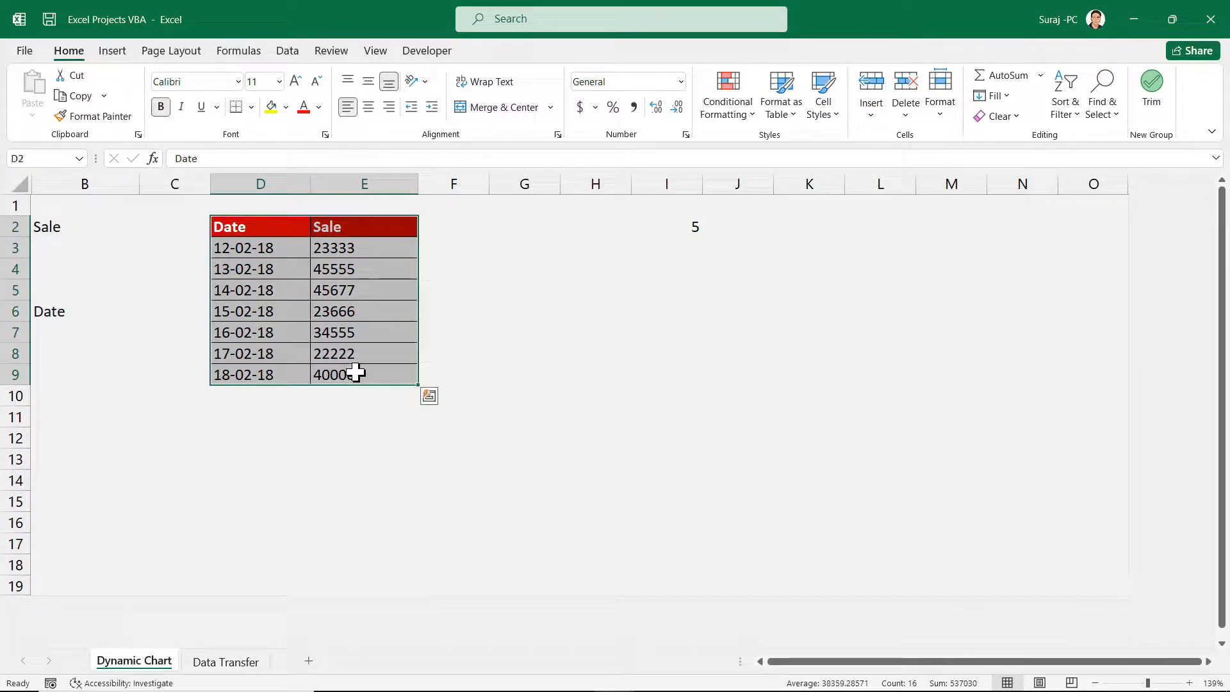
left_click(112, 51)
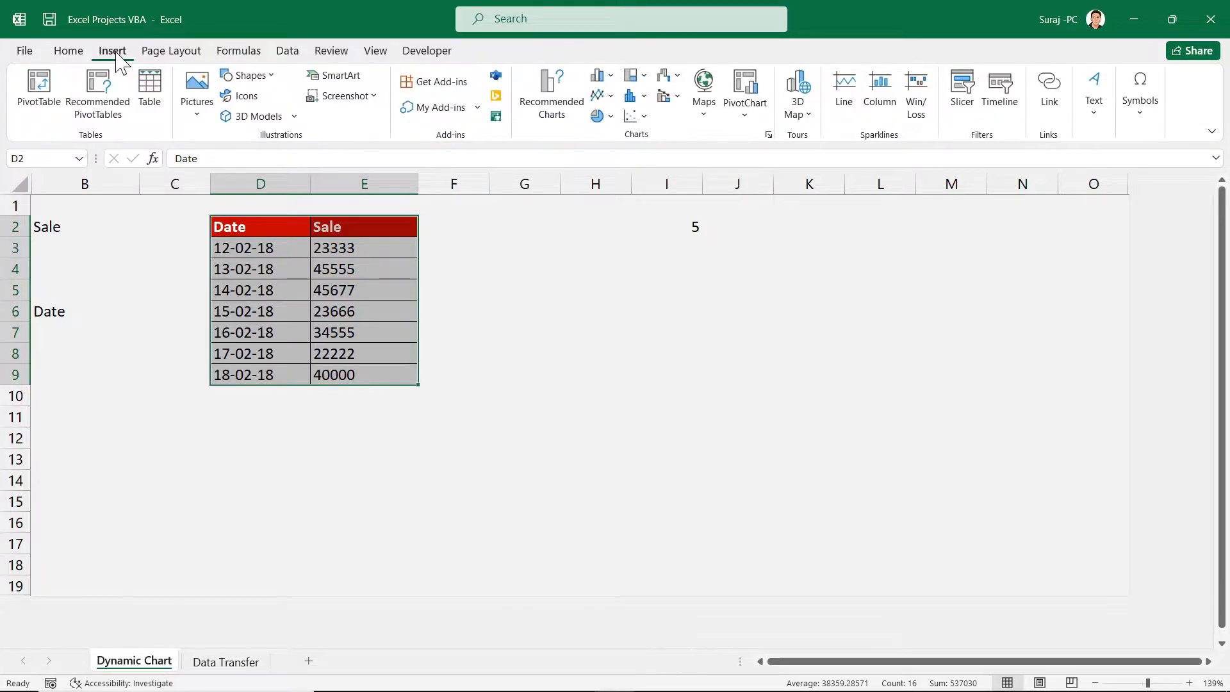
left_click(613, 76)
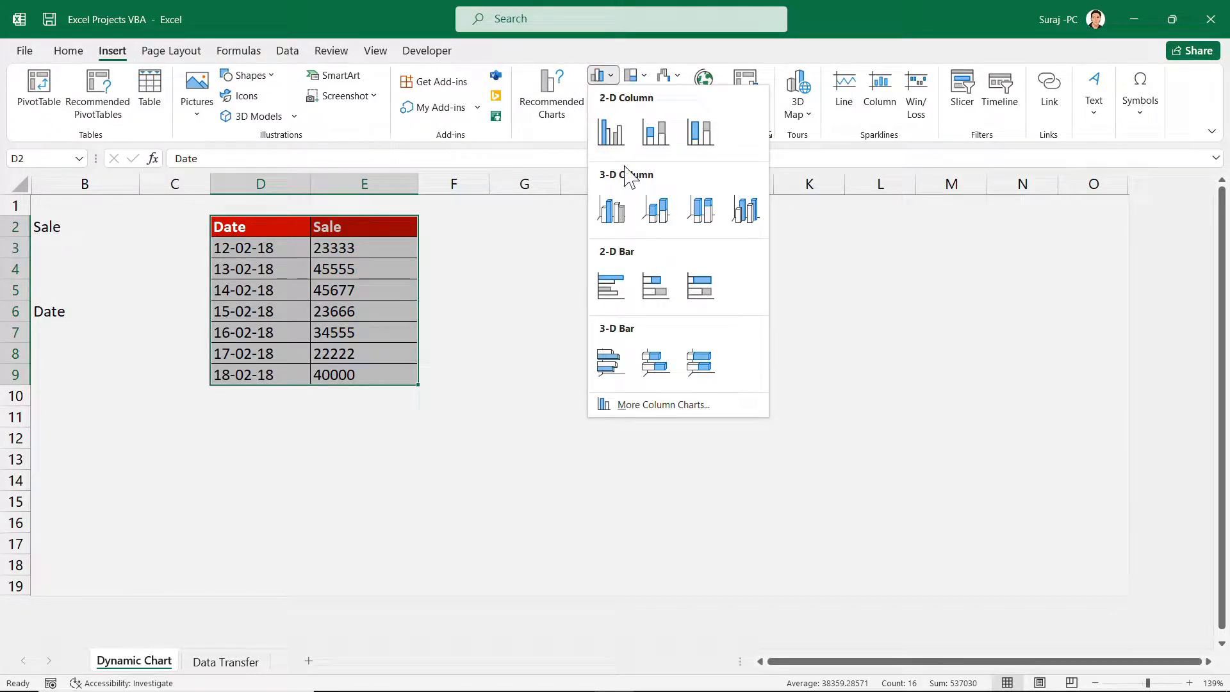
left_click(610, 131)
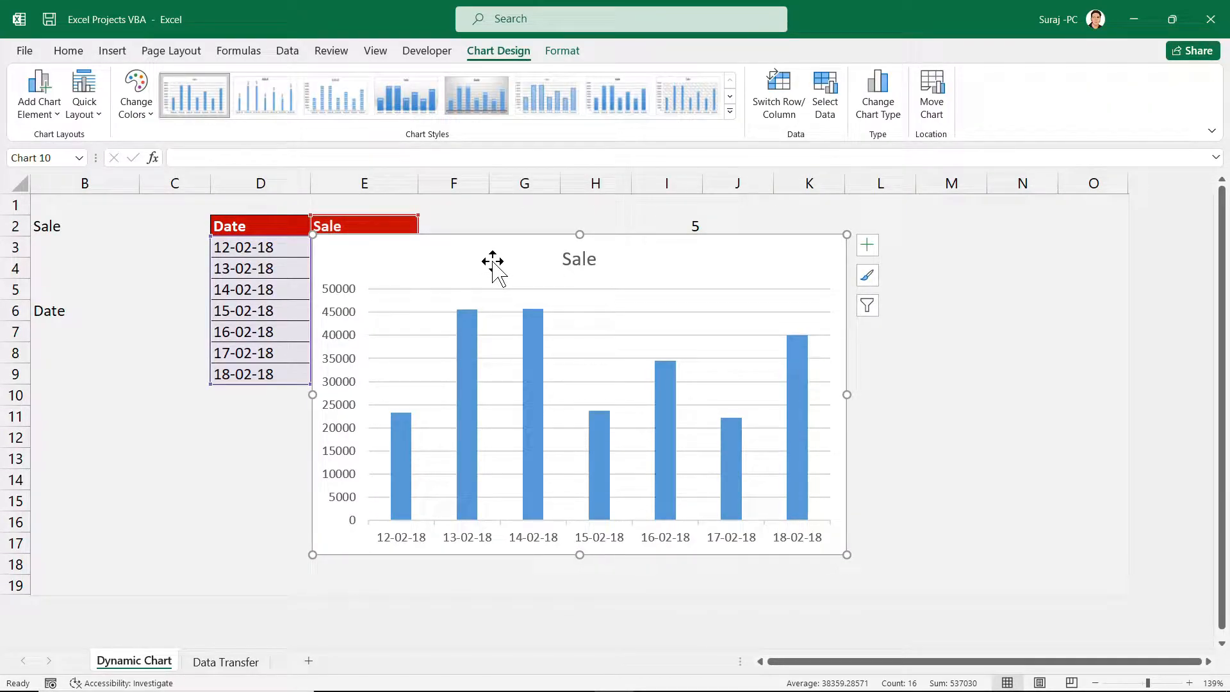
mouse_move(493, 261)
left_mouse_down()
mouse_move(676, 249)
mouse_move(665, 225)
left_mouse_up()
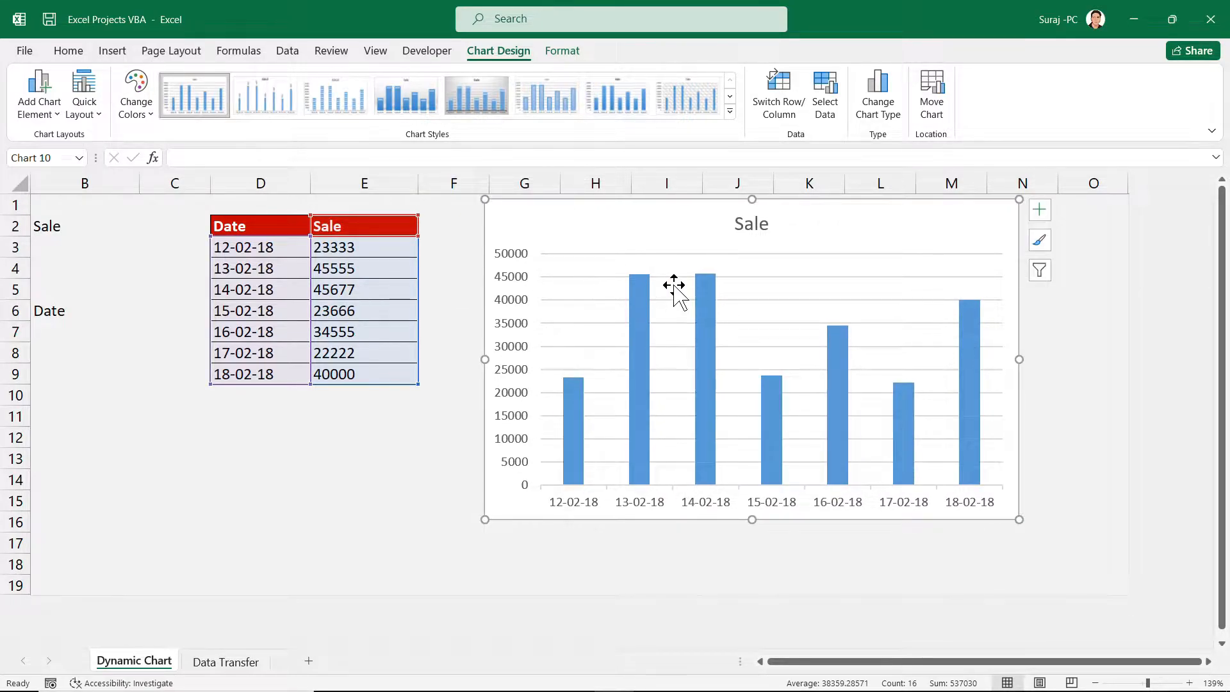
key("ctrl+z")
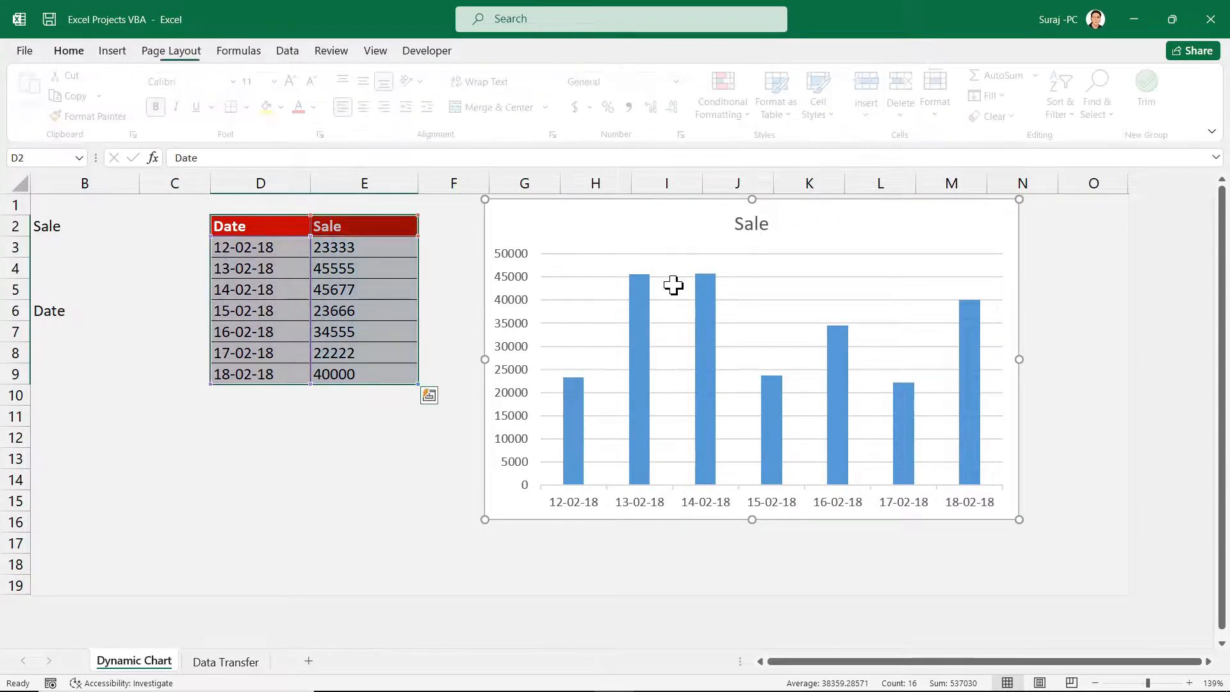
left_click_drag(453, 255, 667, 214)
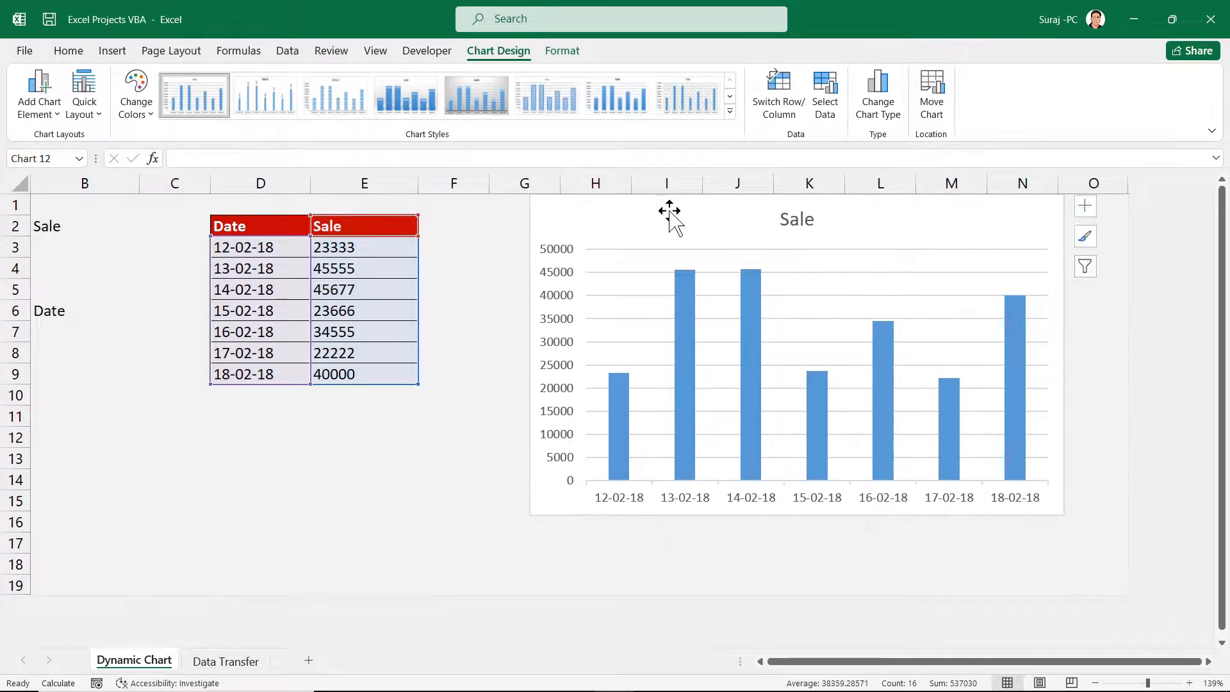
Add a test record below the table in row 10 with date 19-2-18 and sale 34000
left_click(251, 394)
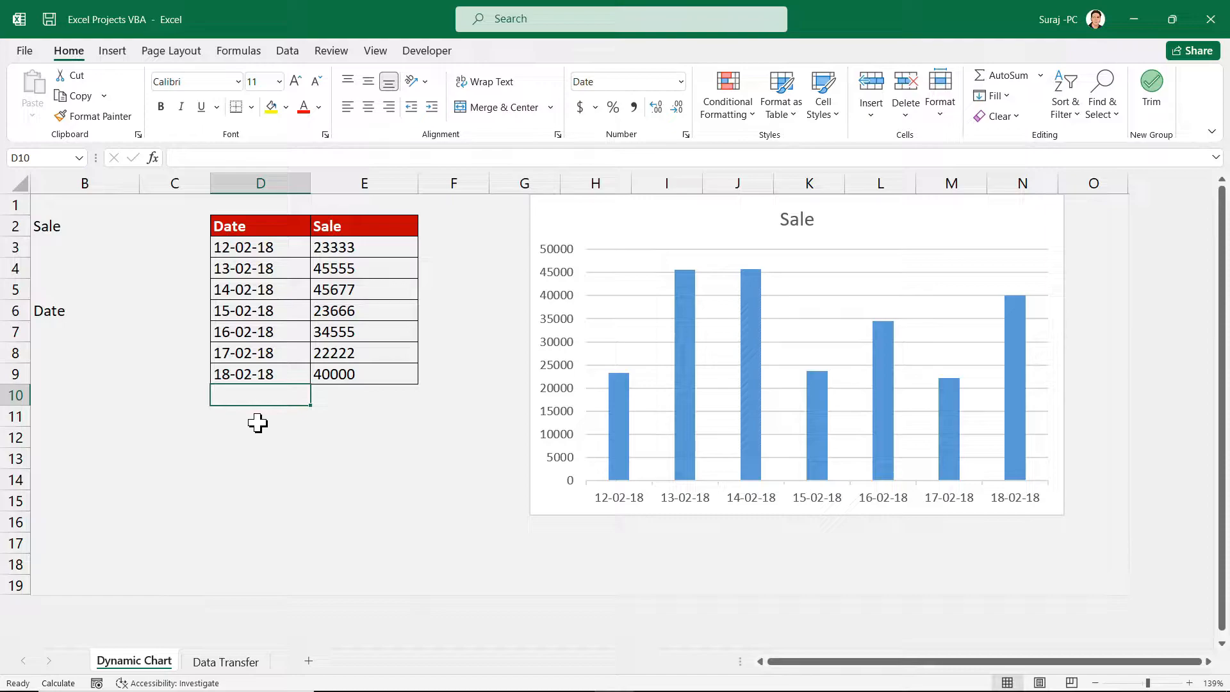
type("19-2-18")
key("Tab")
type("3400")
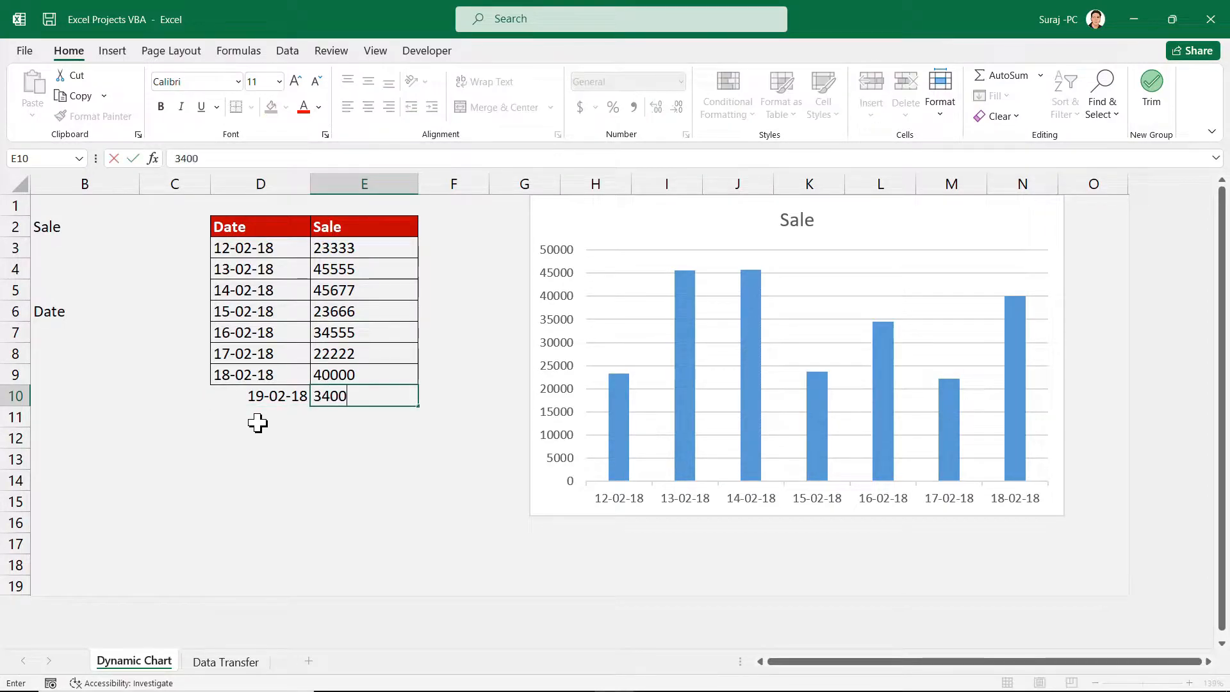
type("0")
key("Return")
Clear the test date and sale from cells D10:E11
left_click_drag(256, 398, 356, 410)
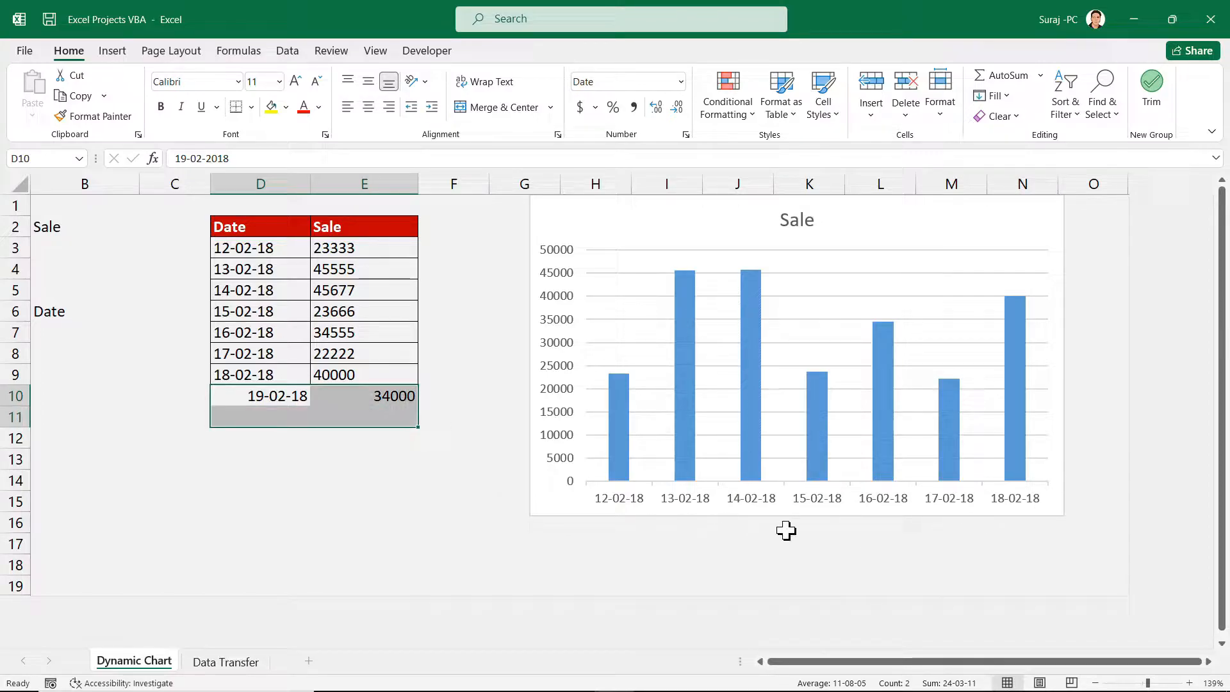
left_click_drag(237, 406, 398, 397)
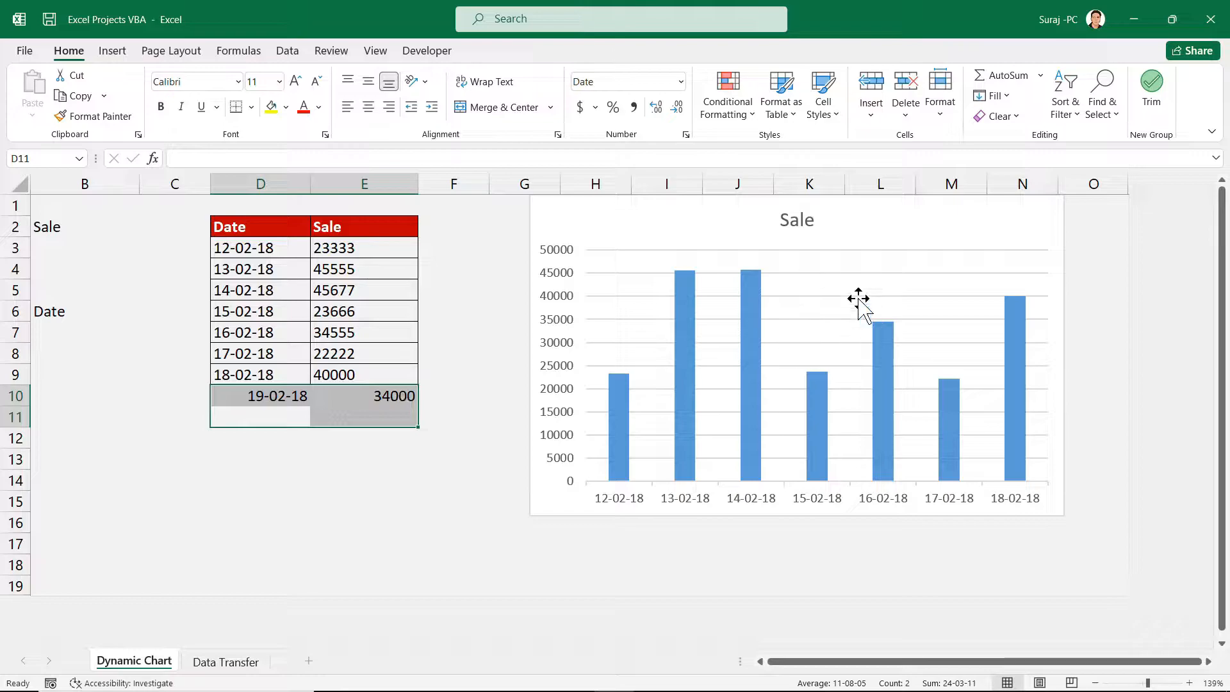
key("Delete")
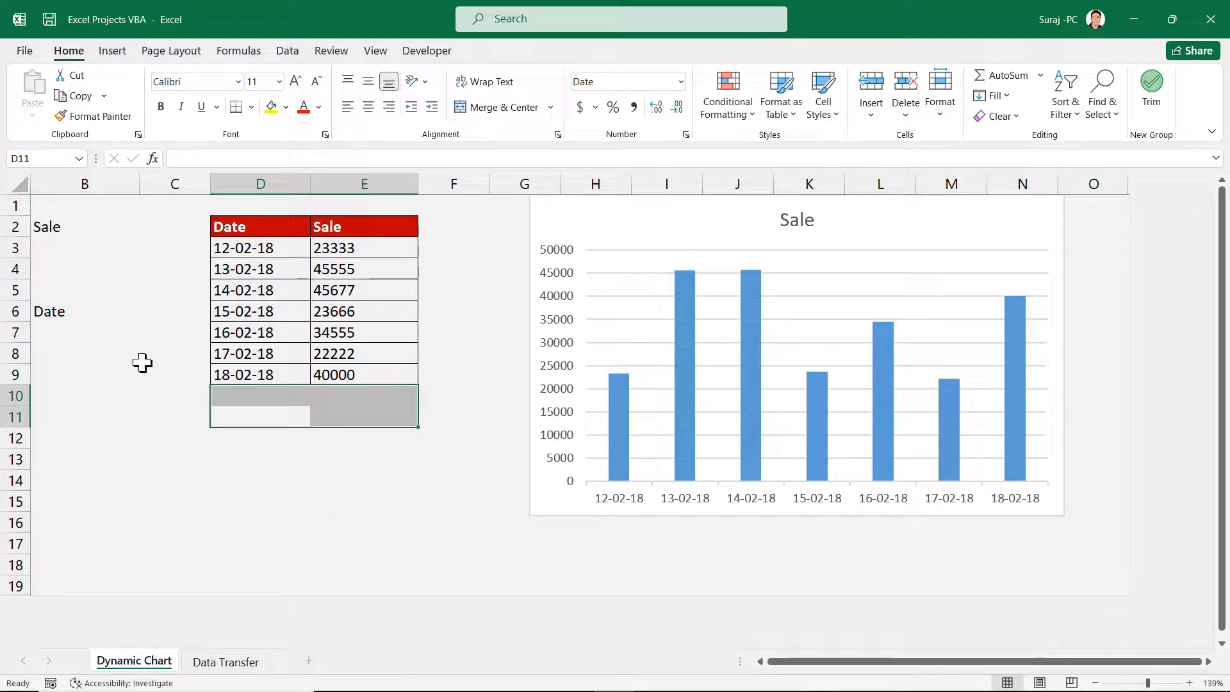
Start an OFFSET formula in B3 under the Sale label with absolute reference $E$3 and empty rows and cols arguments
left_click(68, 262)
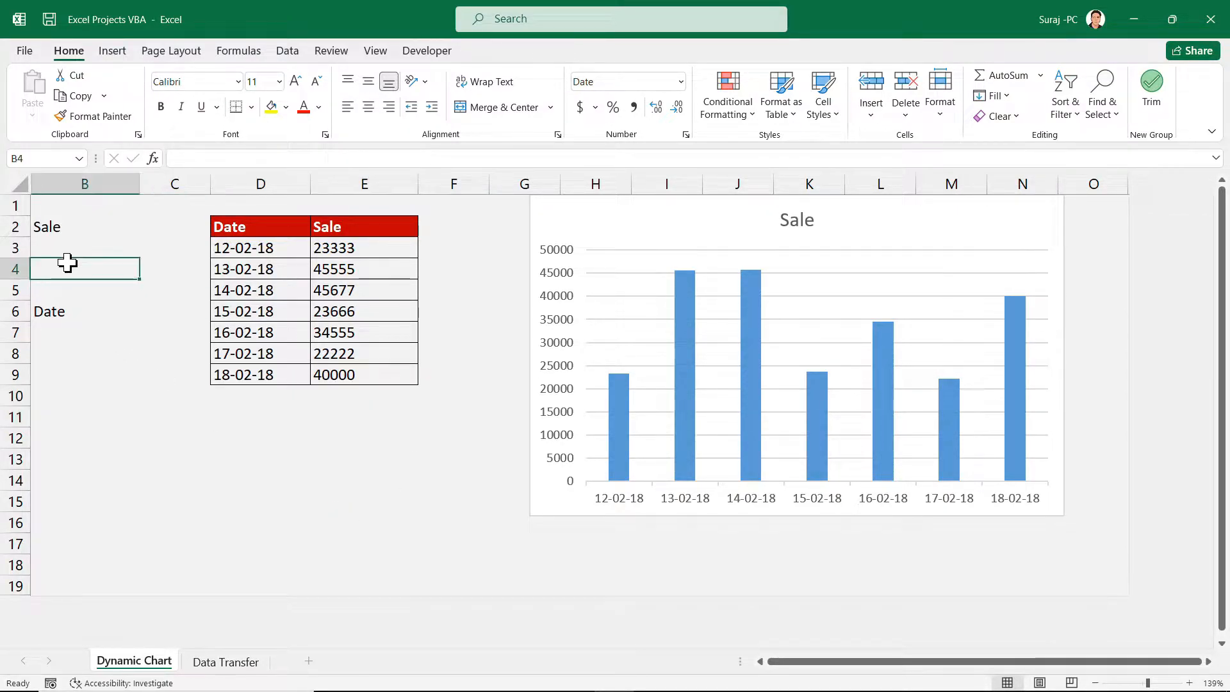
left_click(48, 245)
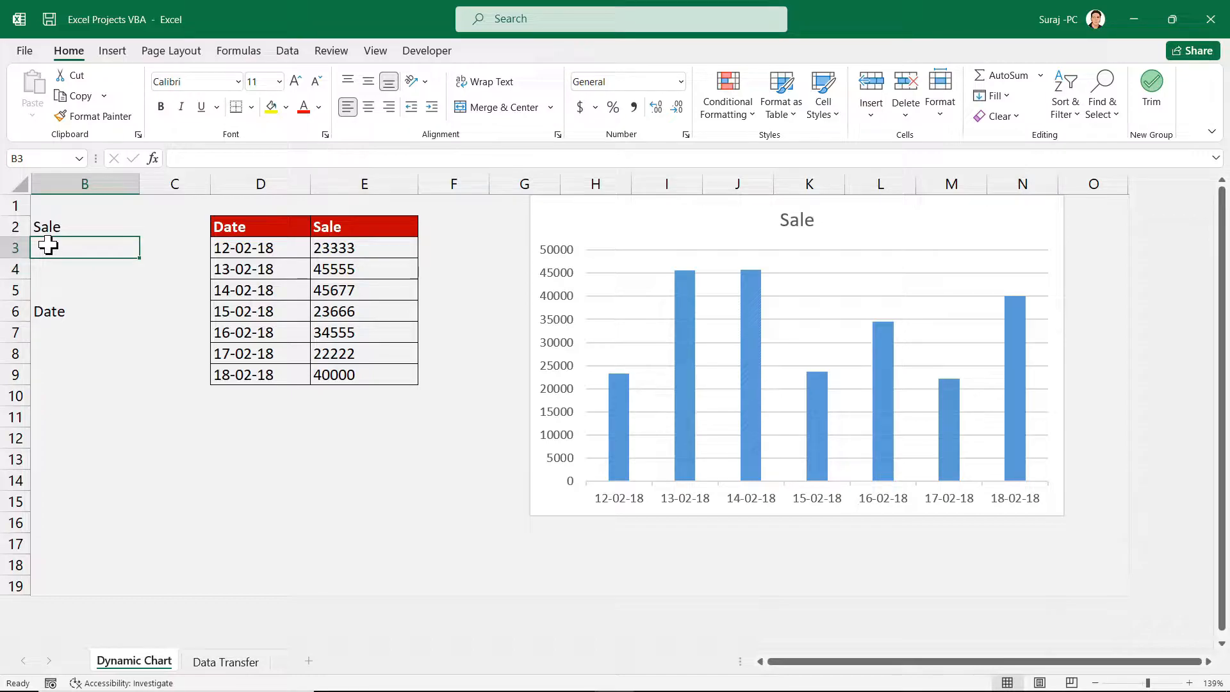
type("=off")
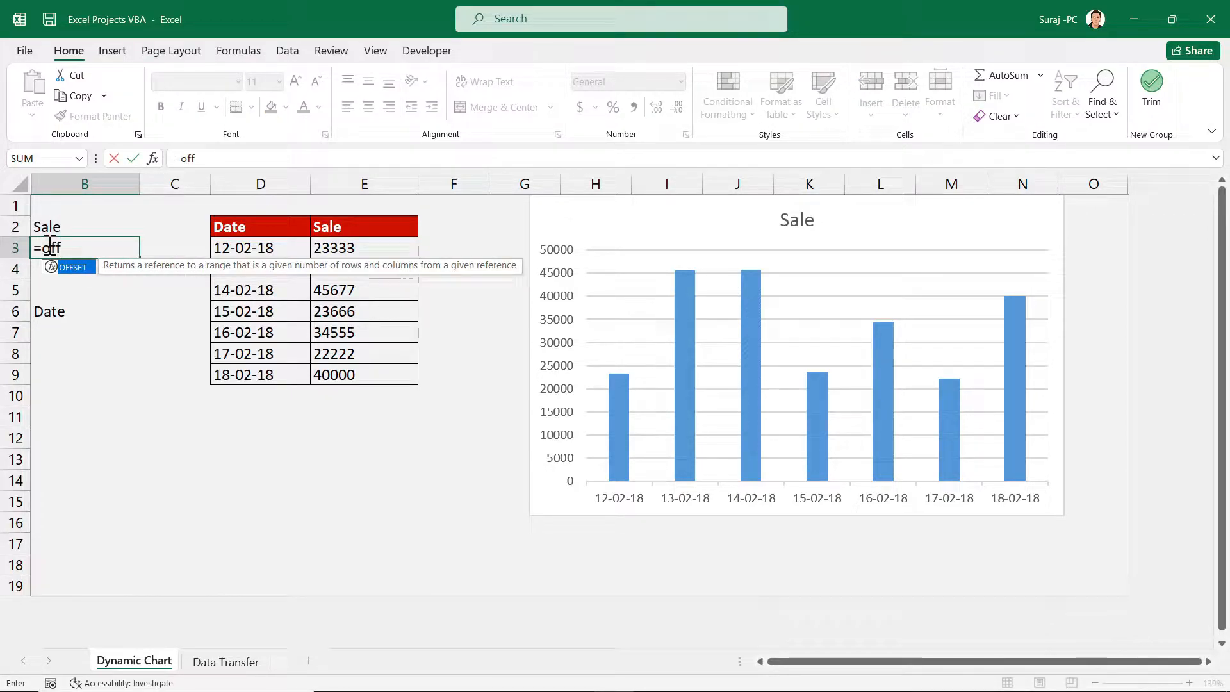
key("Tab")
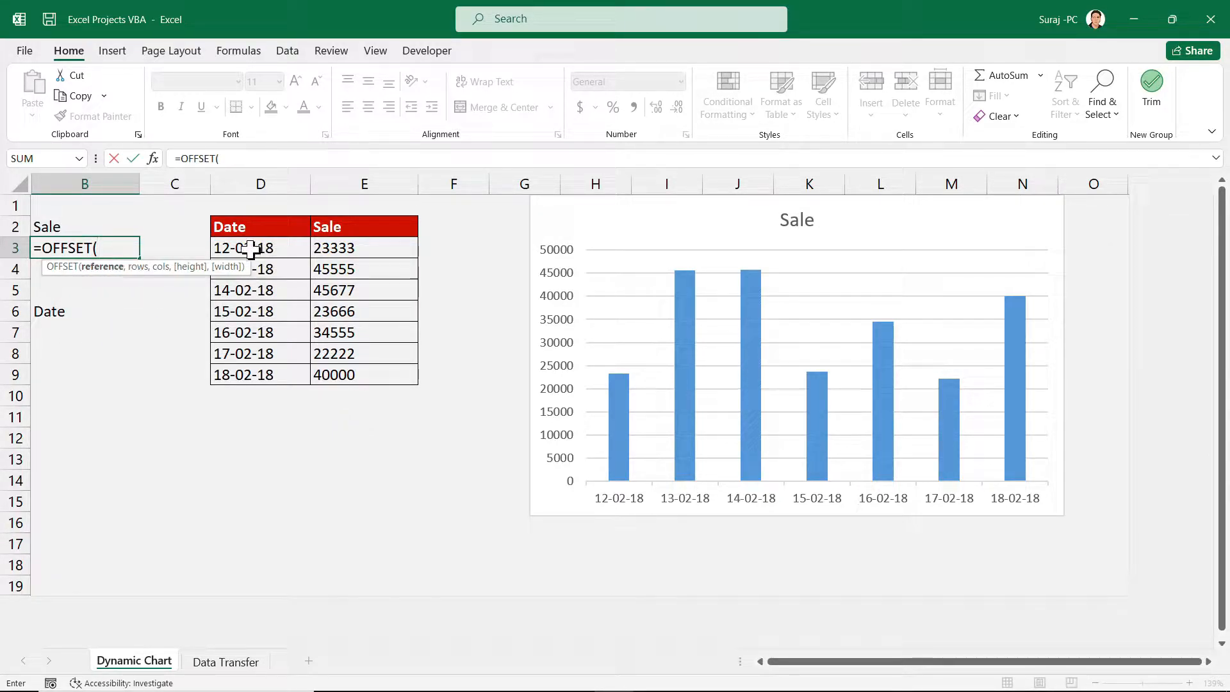
left_click(362, 247)
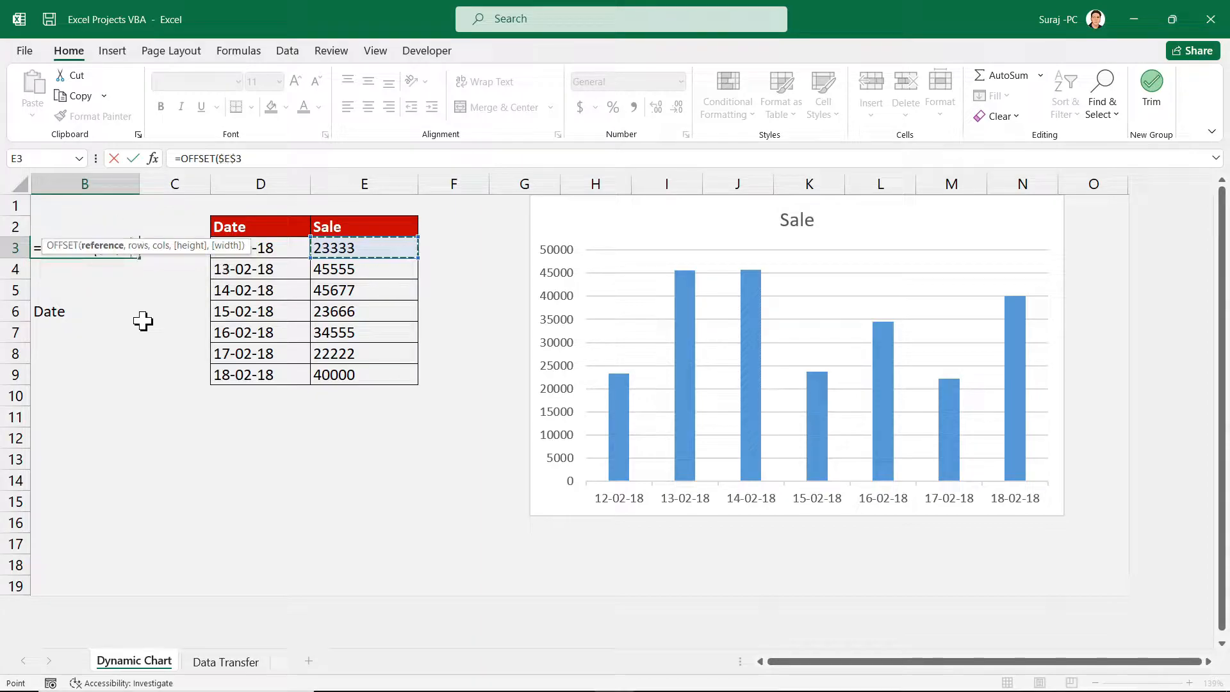
left_click(134, 248)
key("F4")
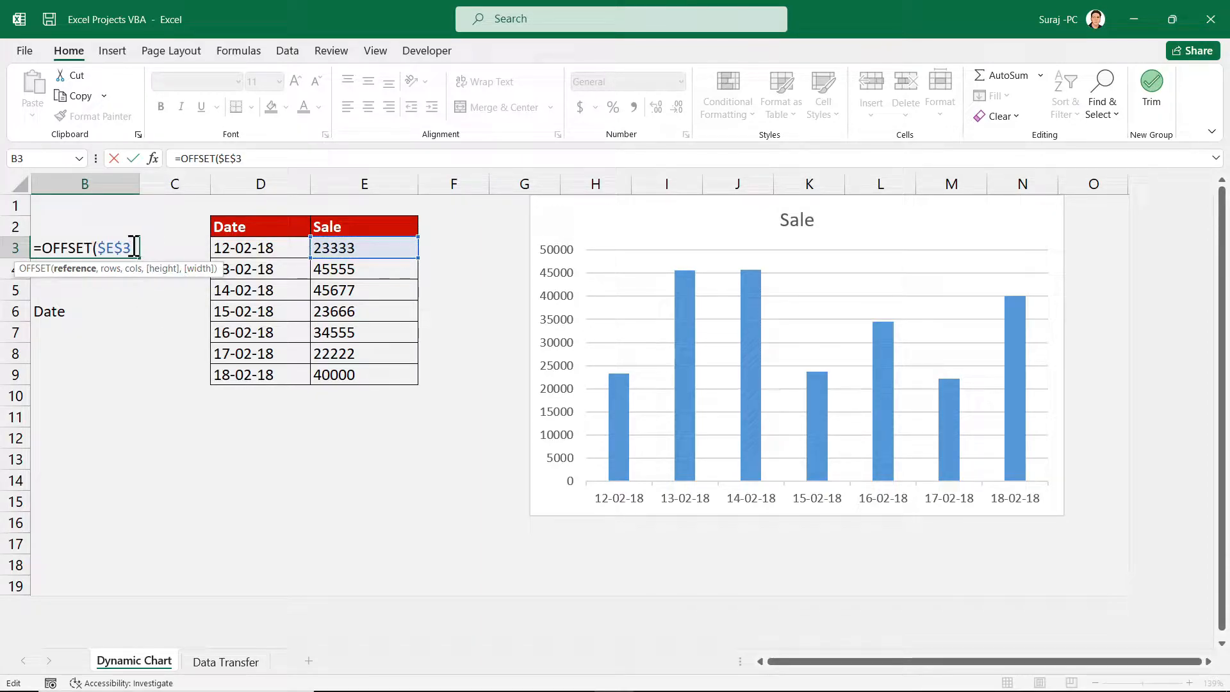
type(",")
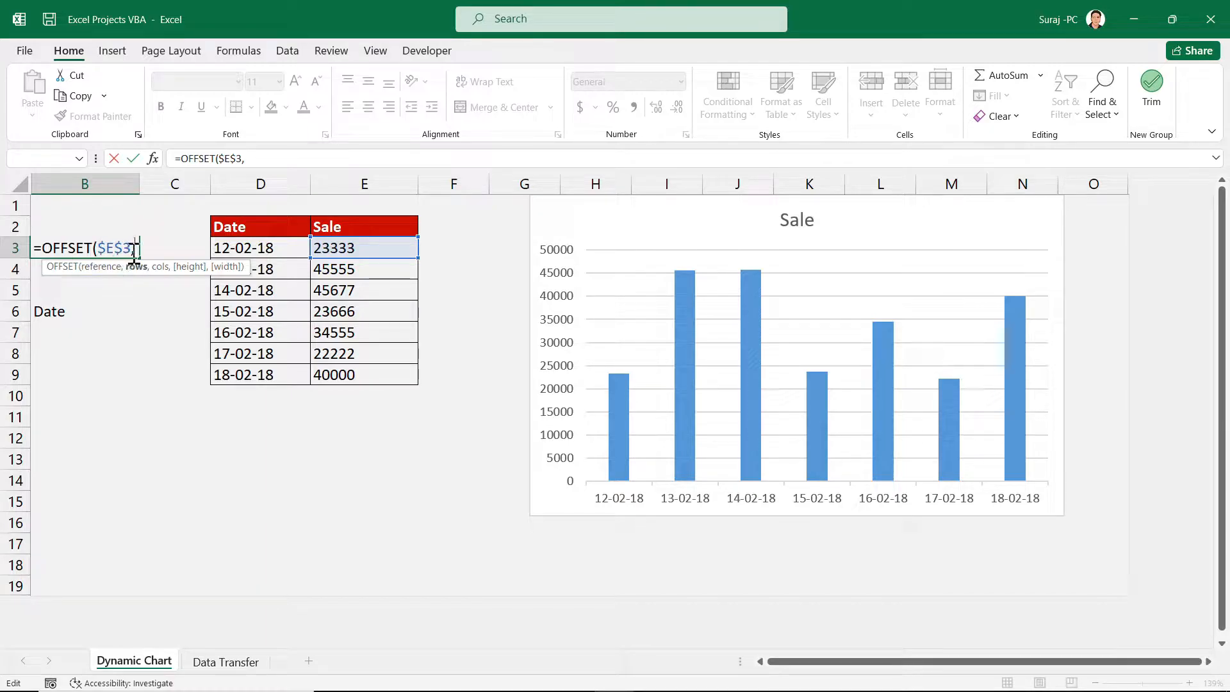
type(",,")
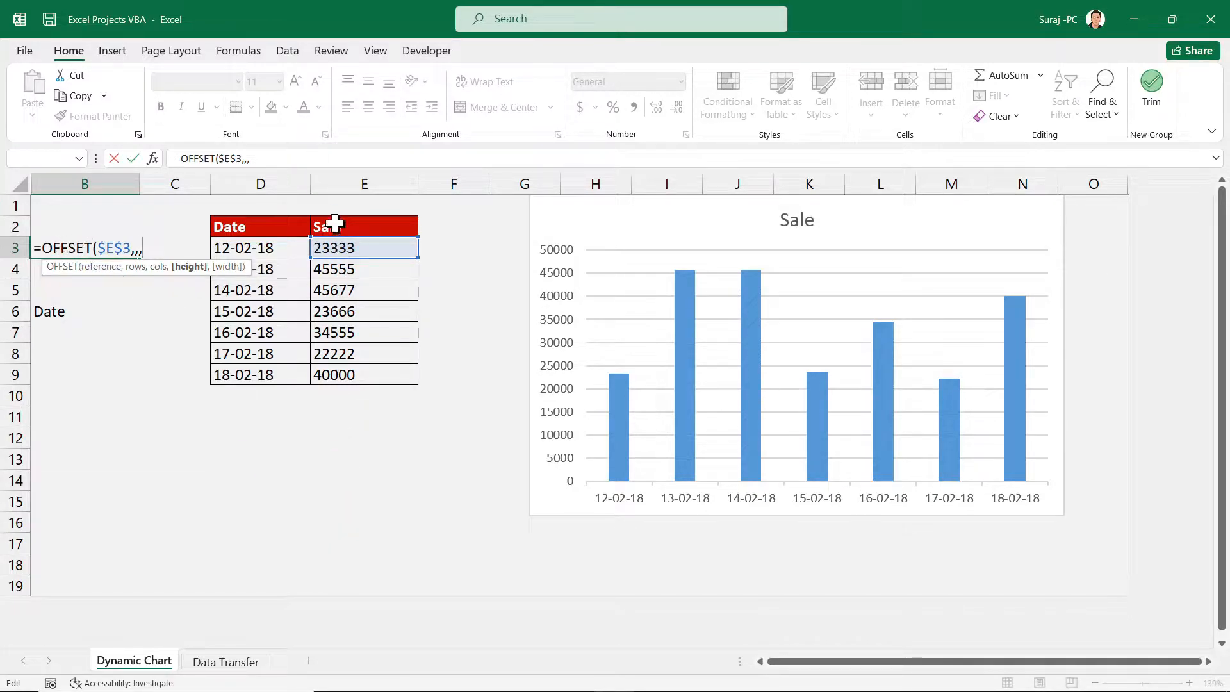
Complete the B3 formula with COUNT($E$3:$E$1048576) as the OFFSET height and enter it
type("count")
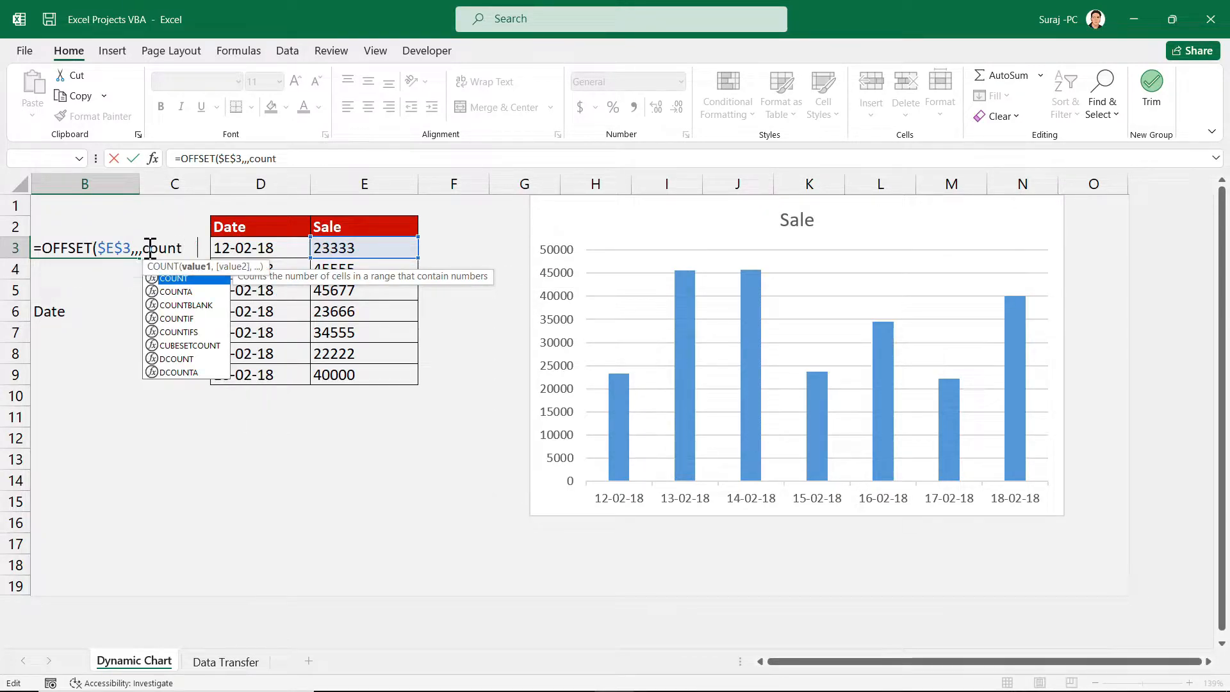
key("Tab")
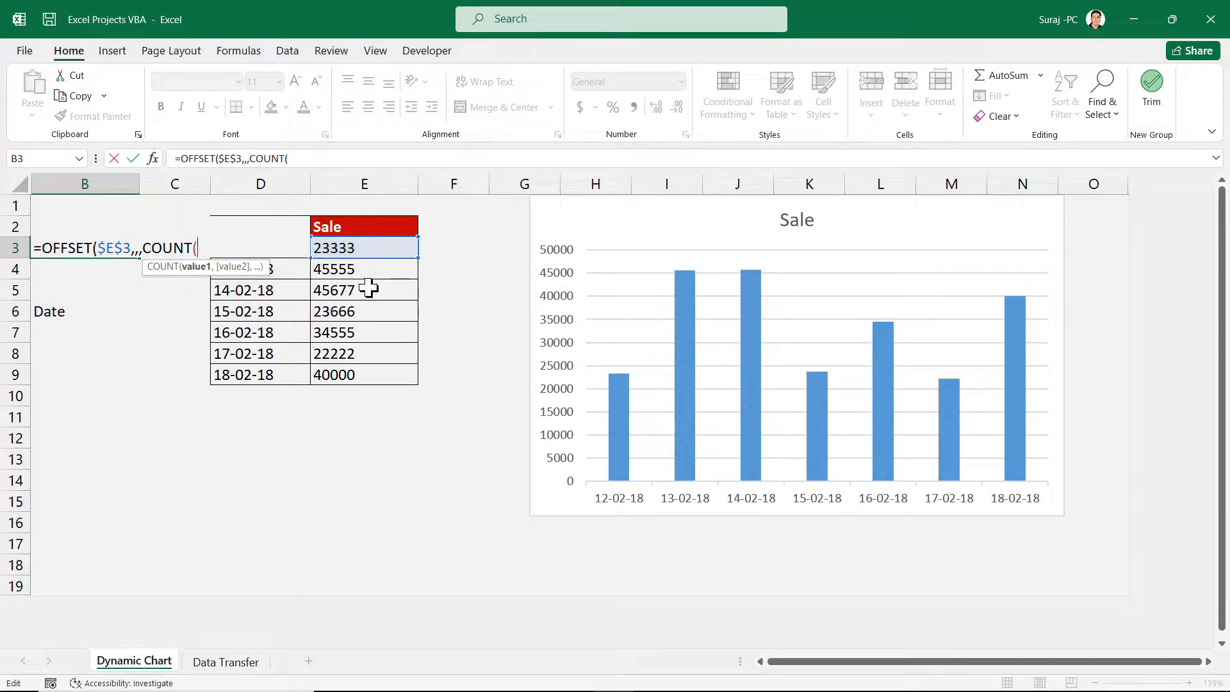
left_click_drag(340, 248, 327, 689)
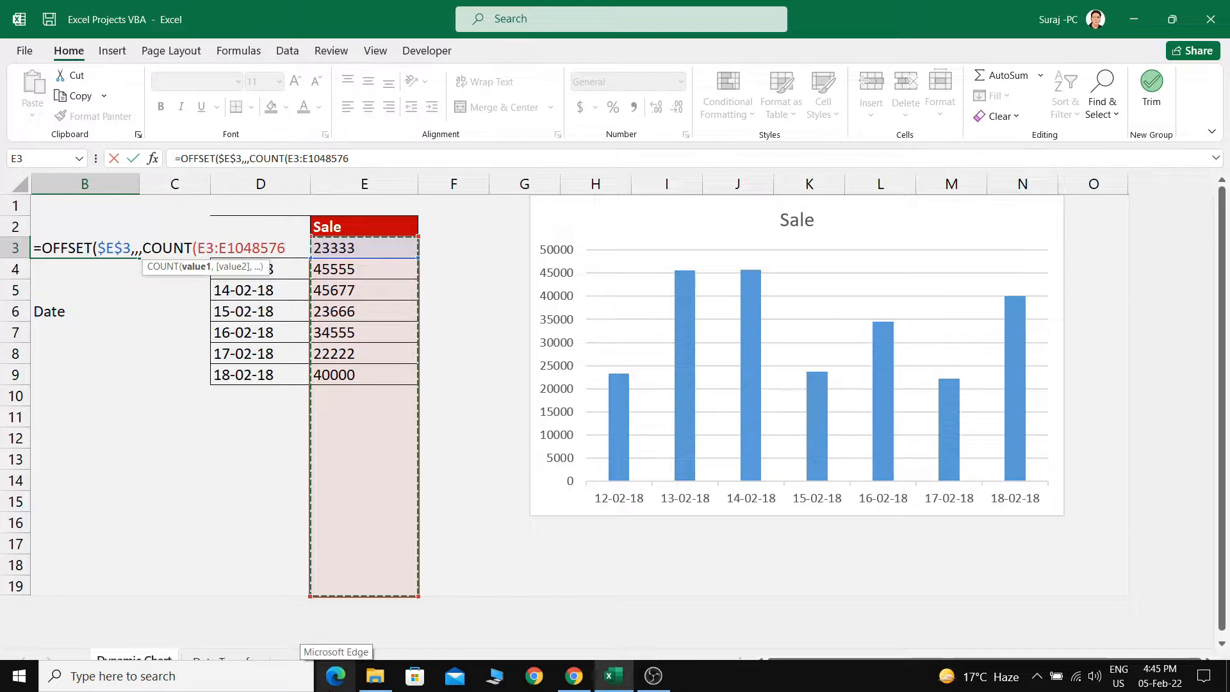
key("F4")
type("))")
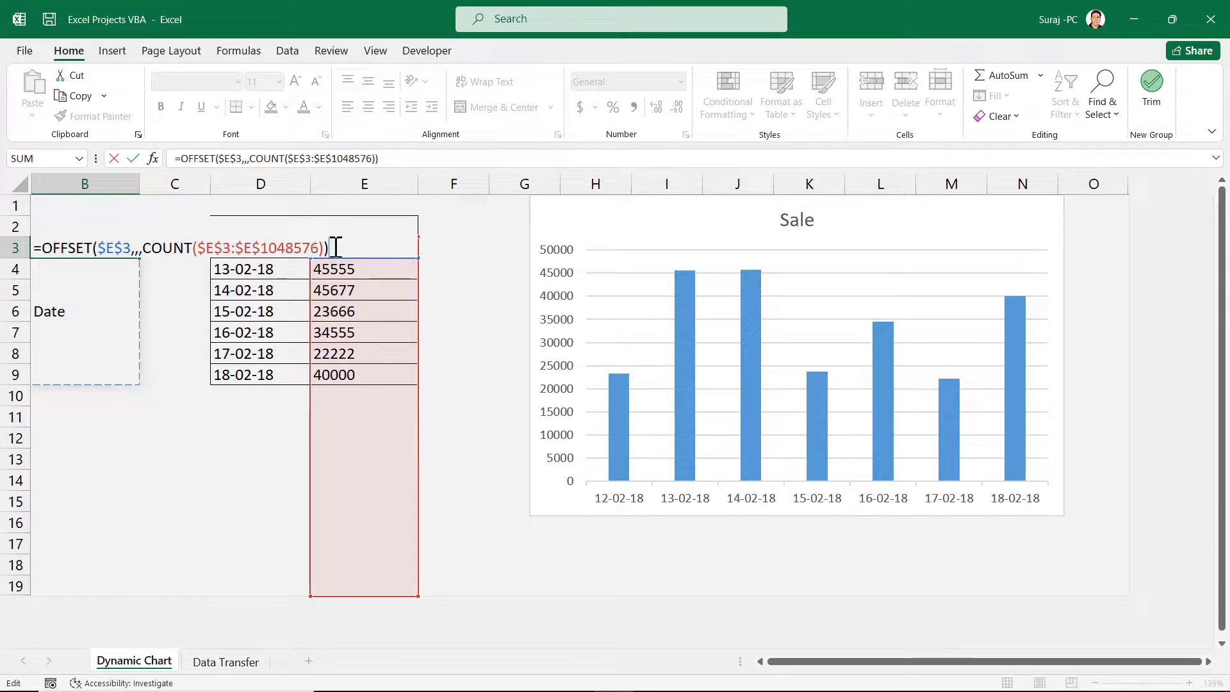
key("Return")
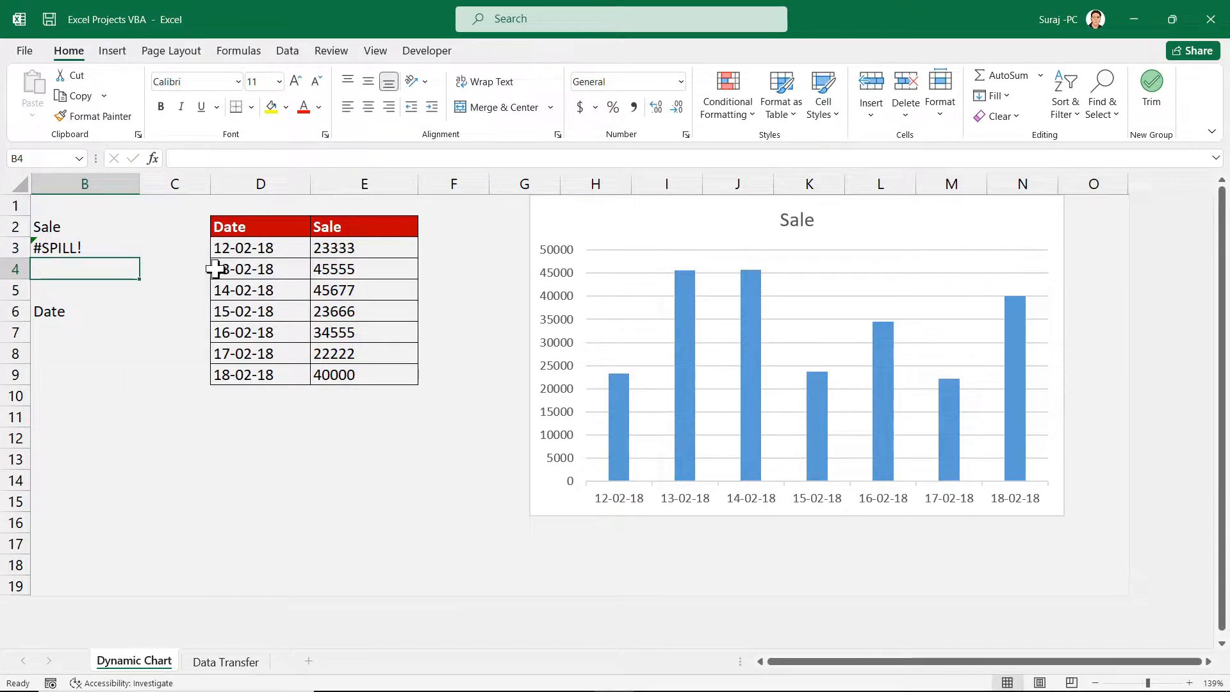
left_click(82, 243)
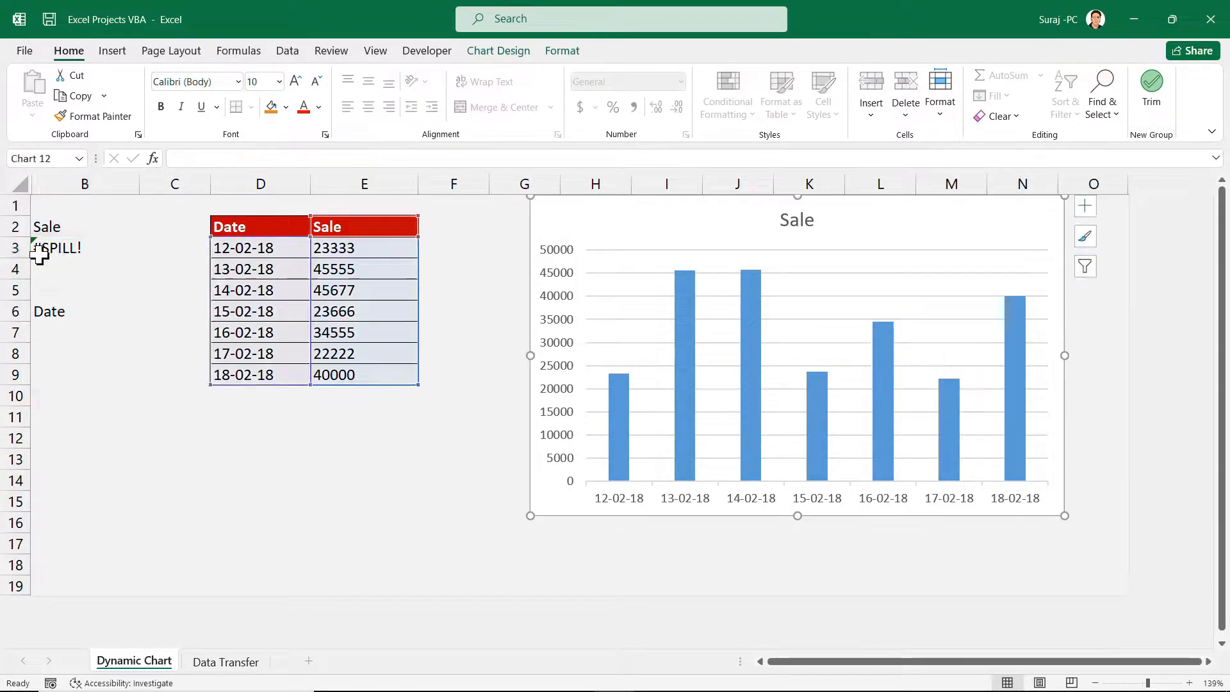
left_click(44, 251)
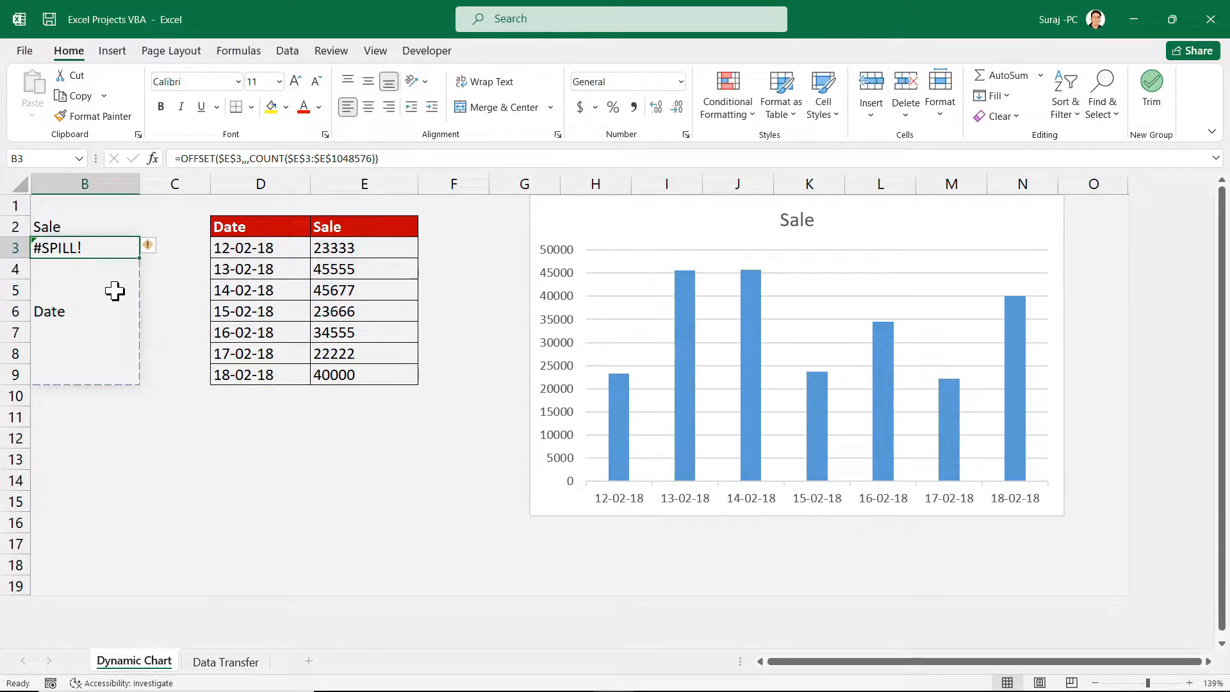
left_click(632, 220)
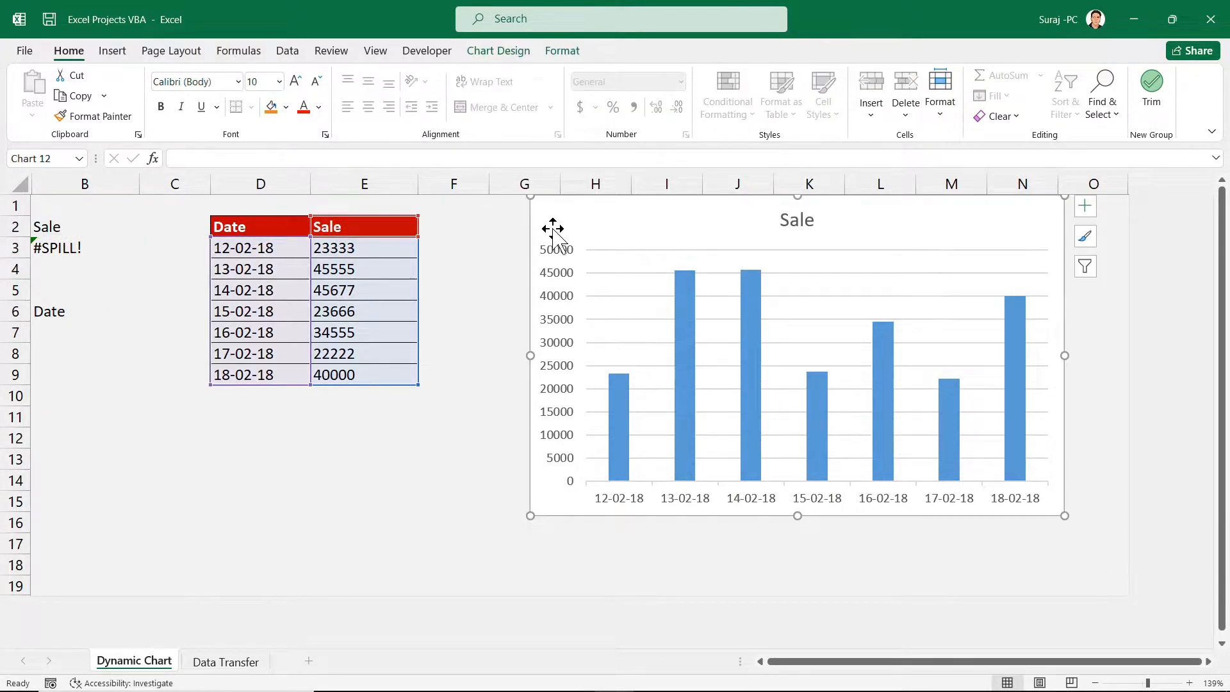
left_click(55, 246)
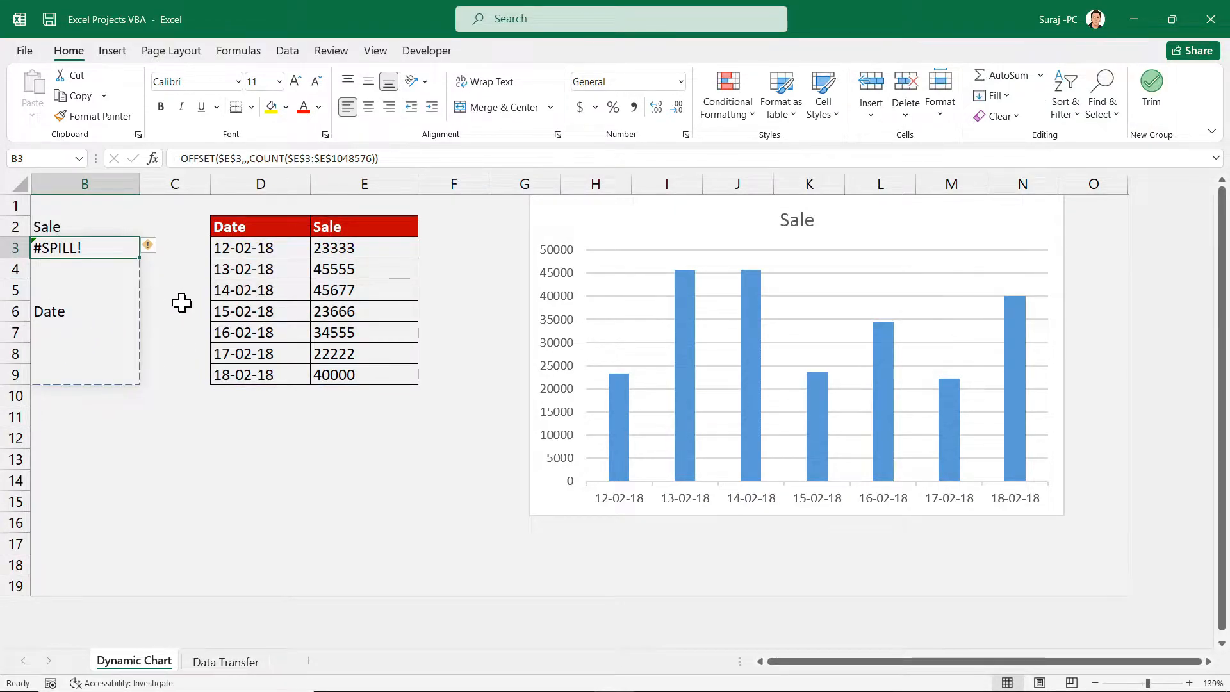
left_click(255, 245)
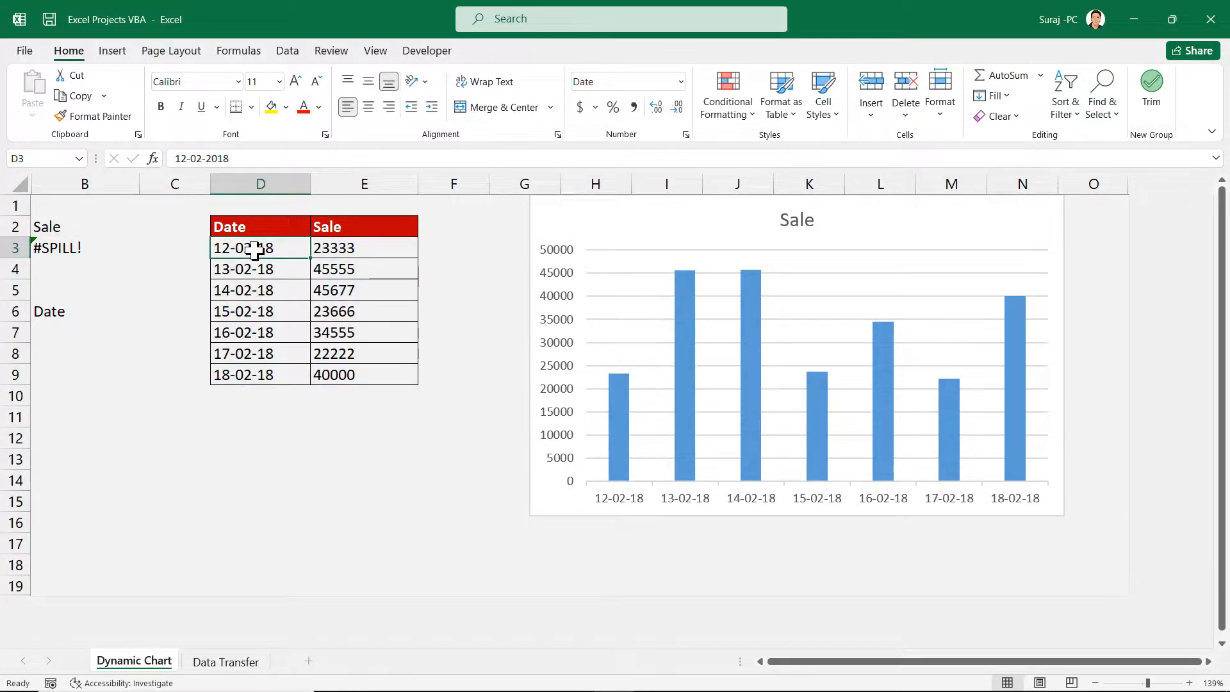
Start an OFFSET formula in B7 under the Date label with absolute reference $D$3 and empty rows and cols arguments
left_click(58, 340)
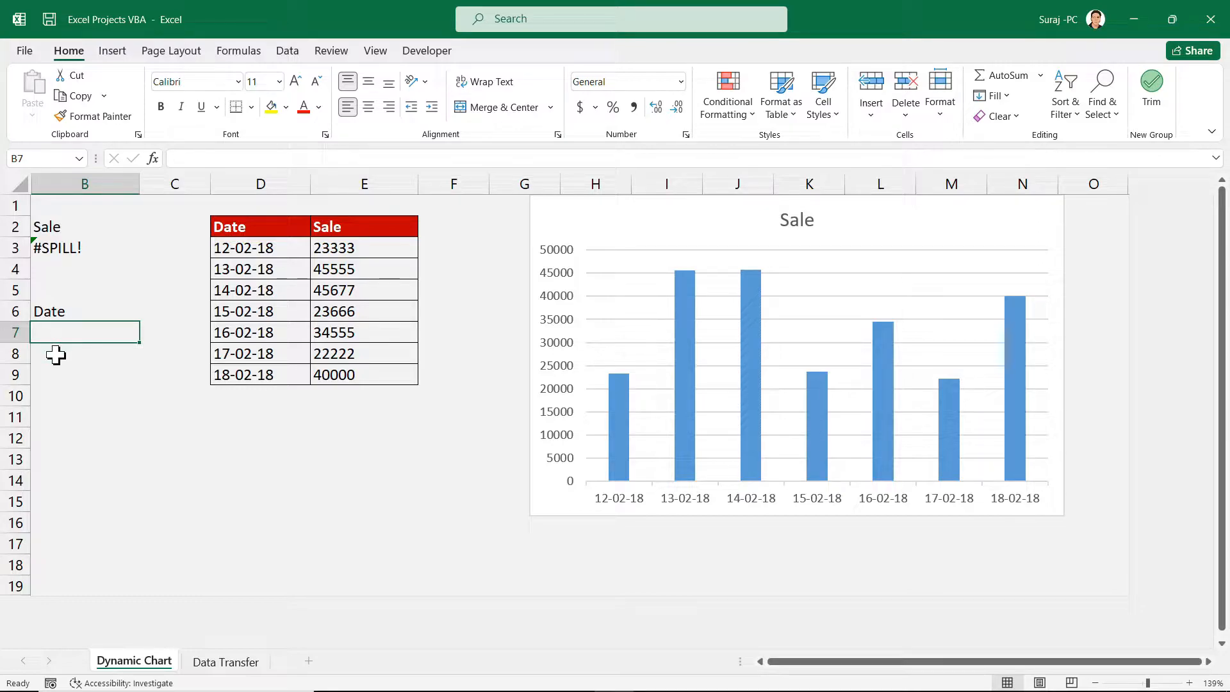
left_click(56, 354)
left_click(73, 334)
type("=off")
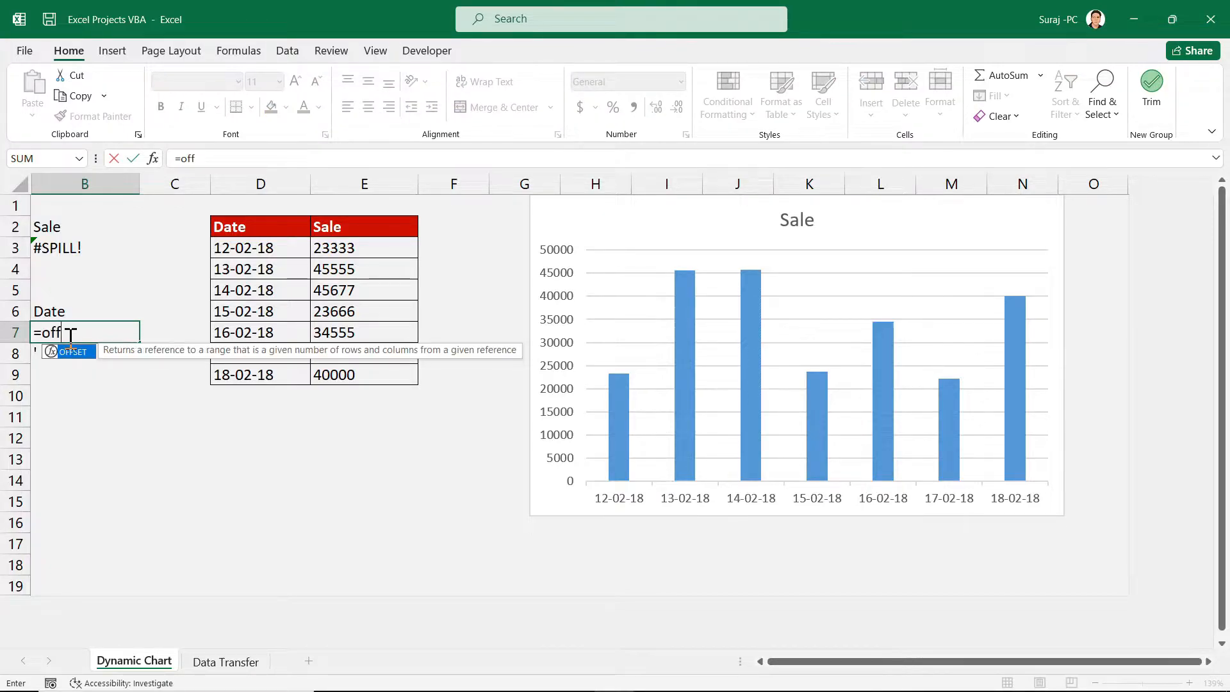
key("Tab")
left_click(249, 253)
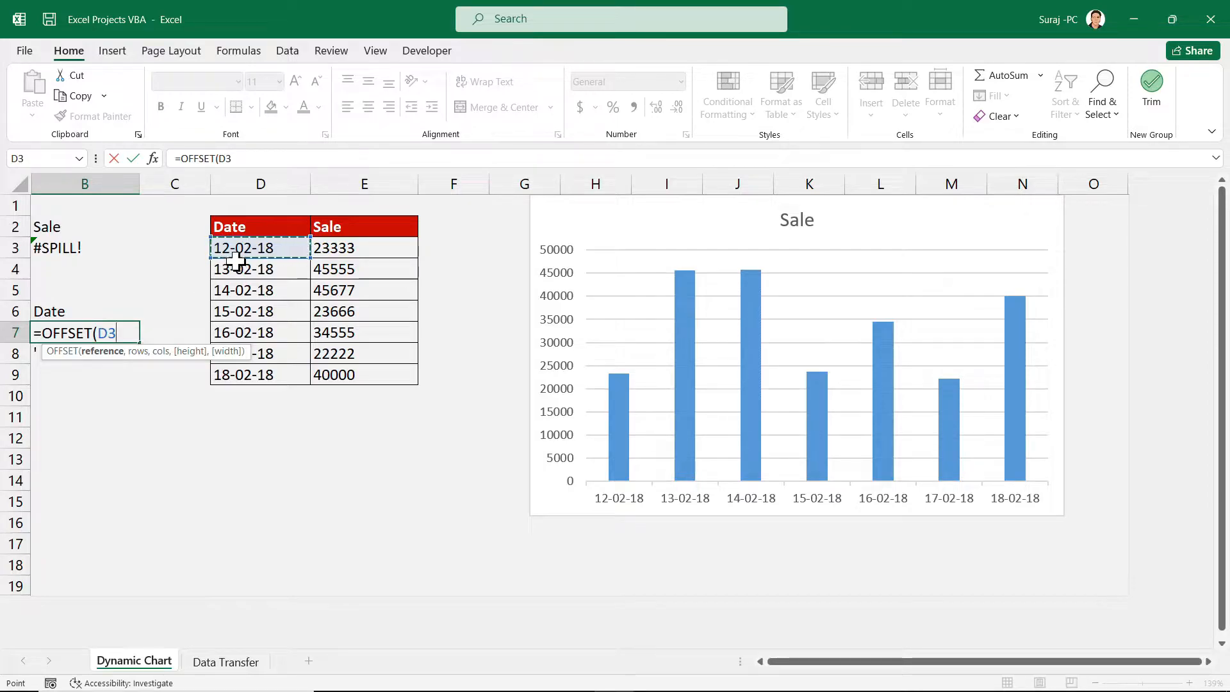
key("F4")
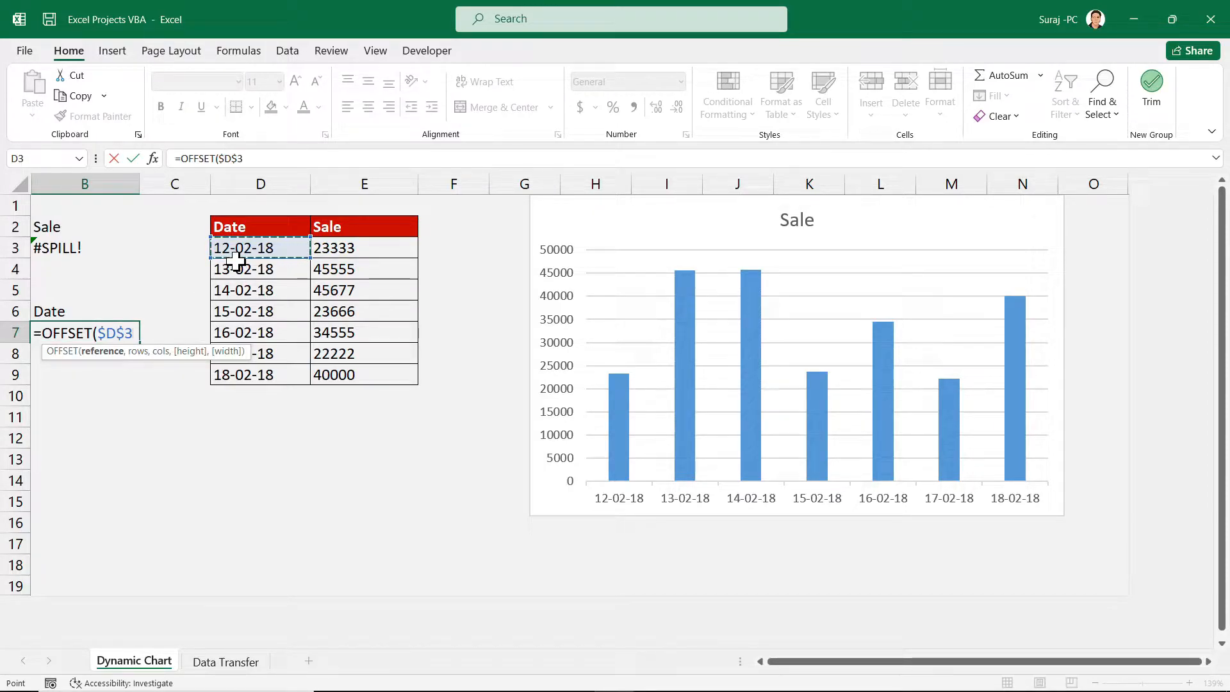
type(",")
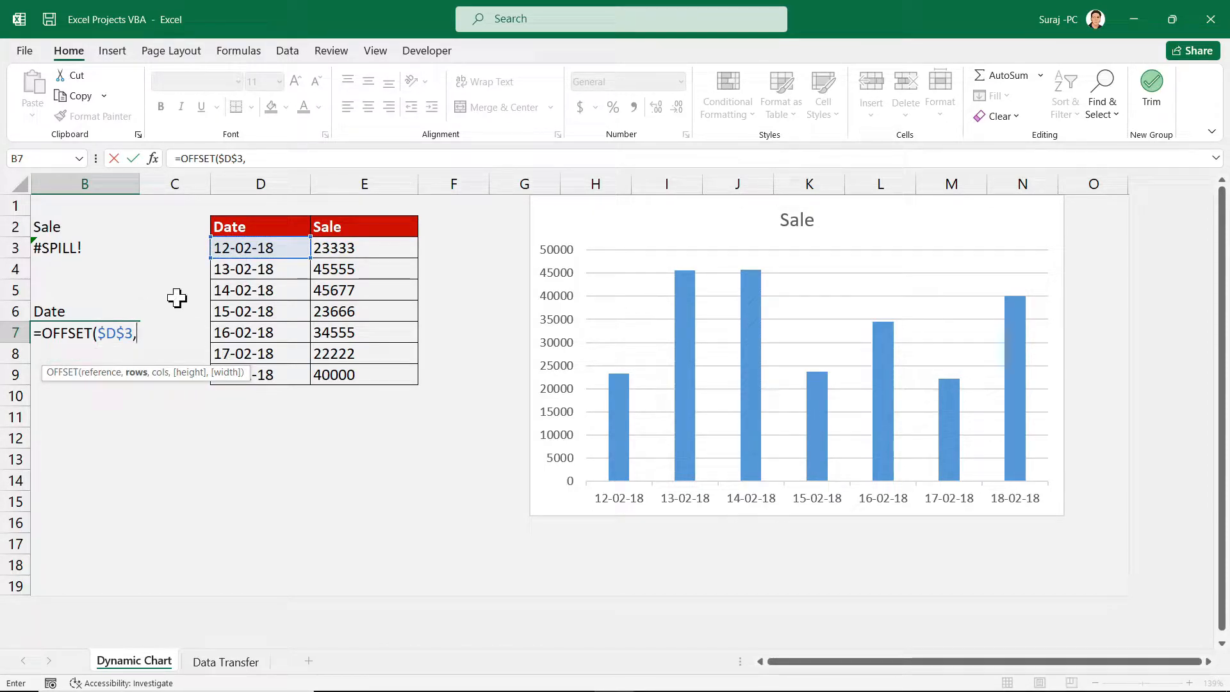
type(",,")
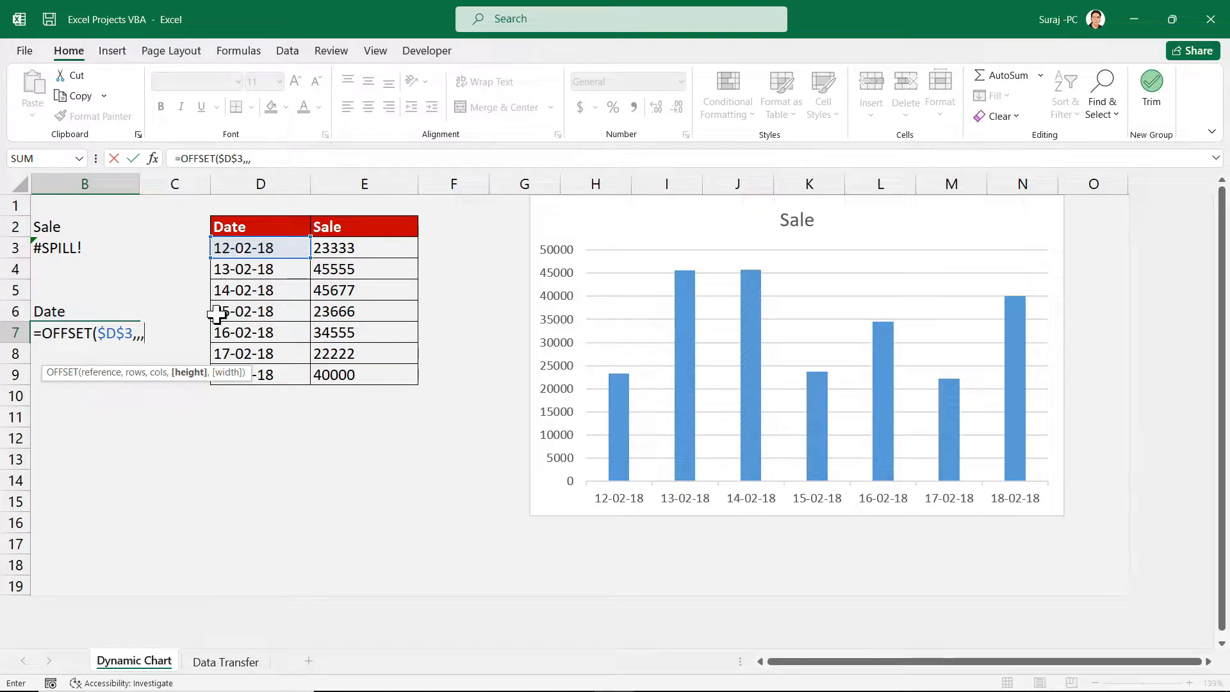
Complete the B7 formula with COUNT($D$3:$D$1048576) as the OFFSET height and enter it
type("count")
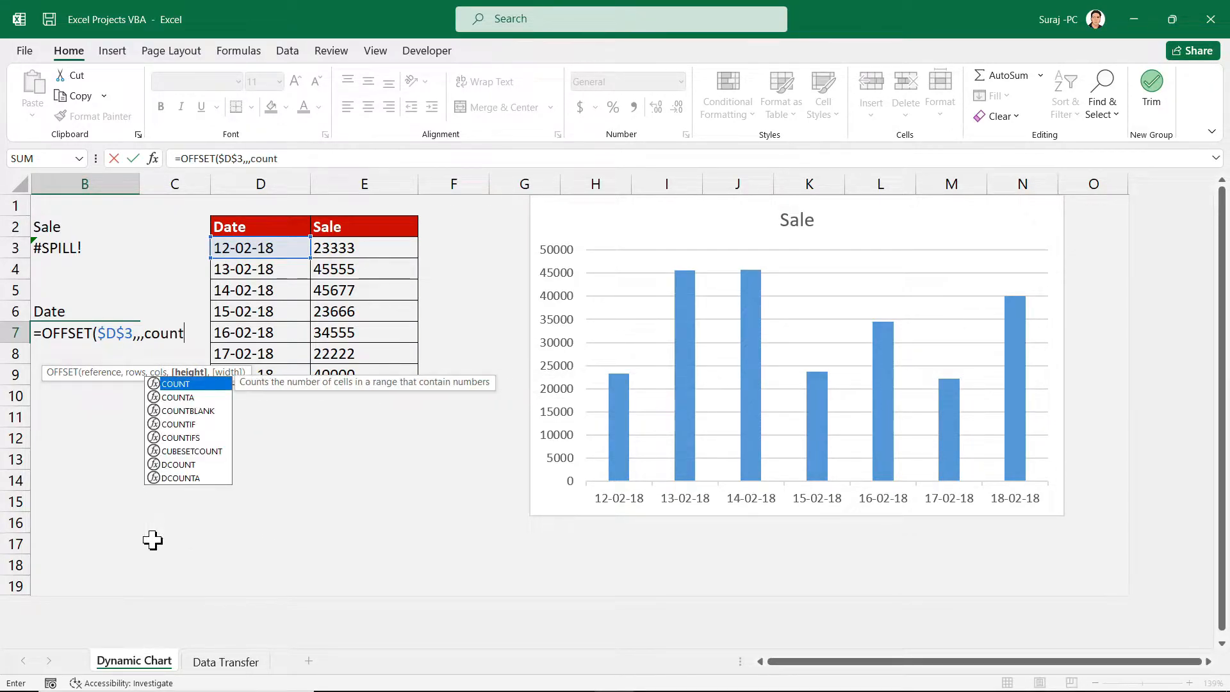
key("Tab")
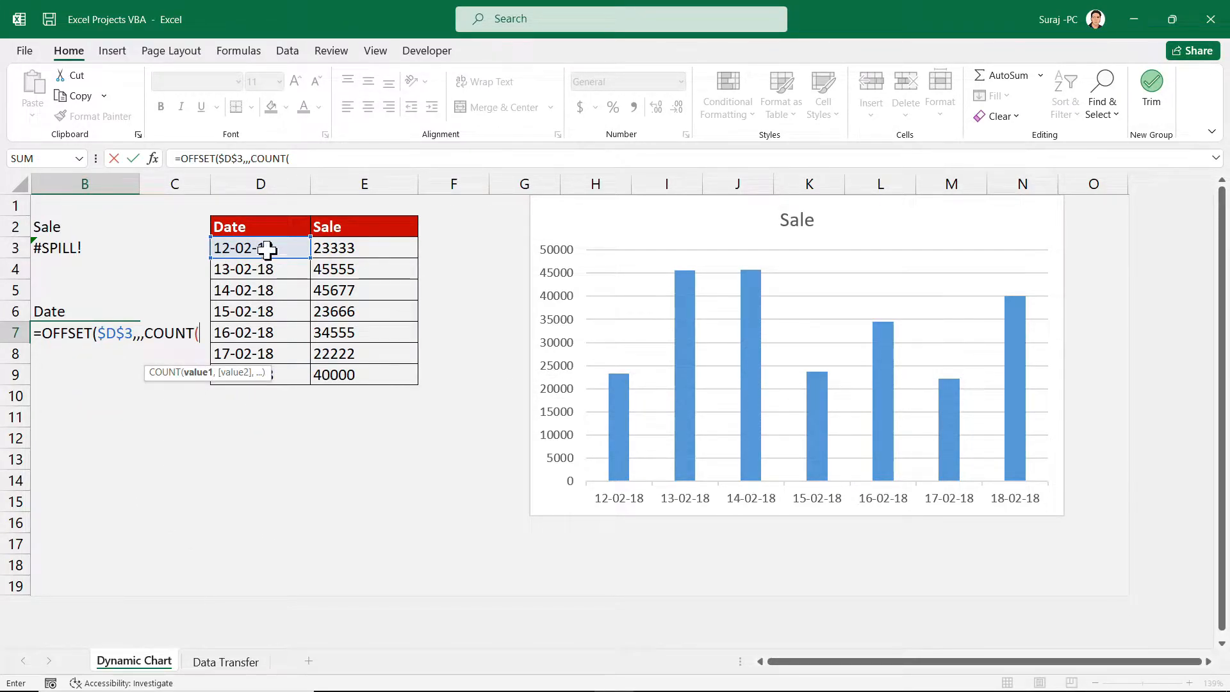
left_click_drag(247, 244, 266, 673)
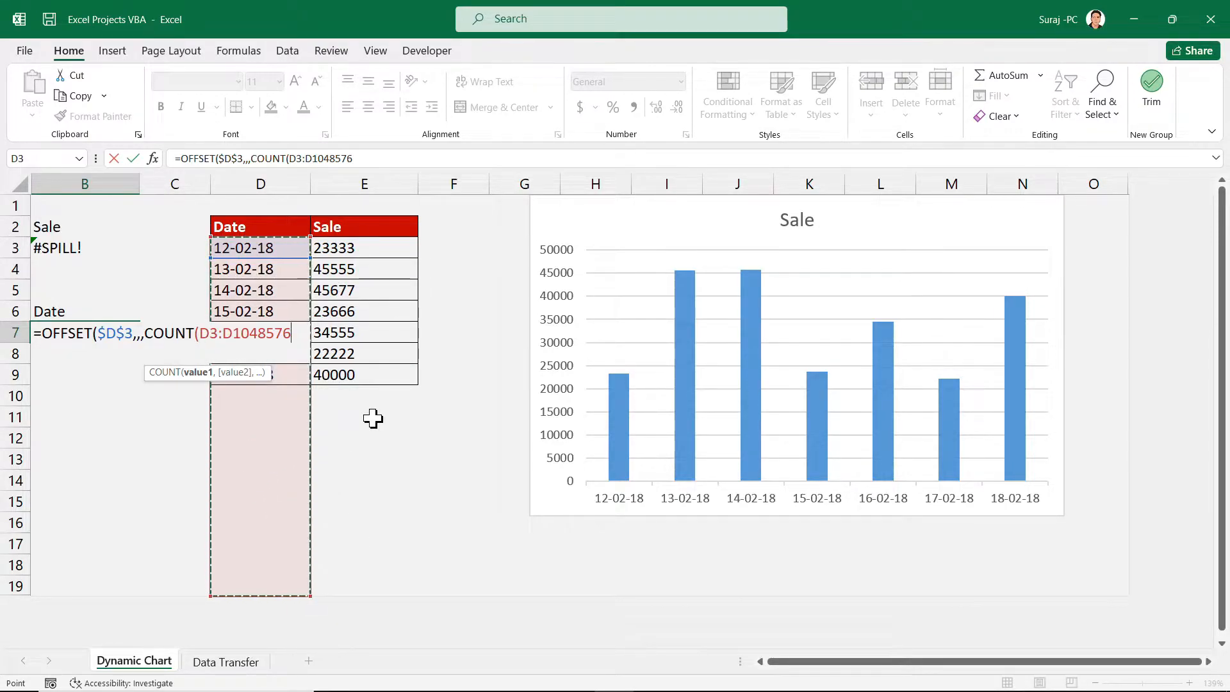
key("F4")
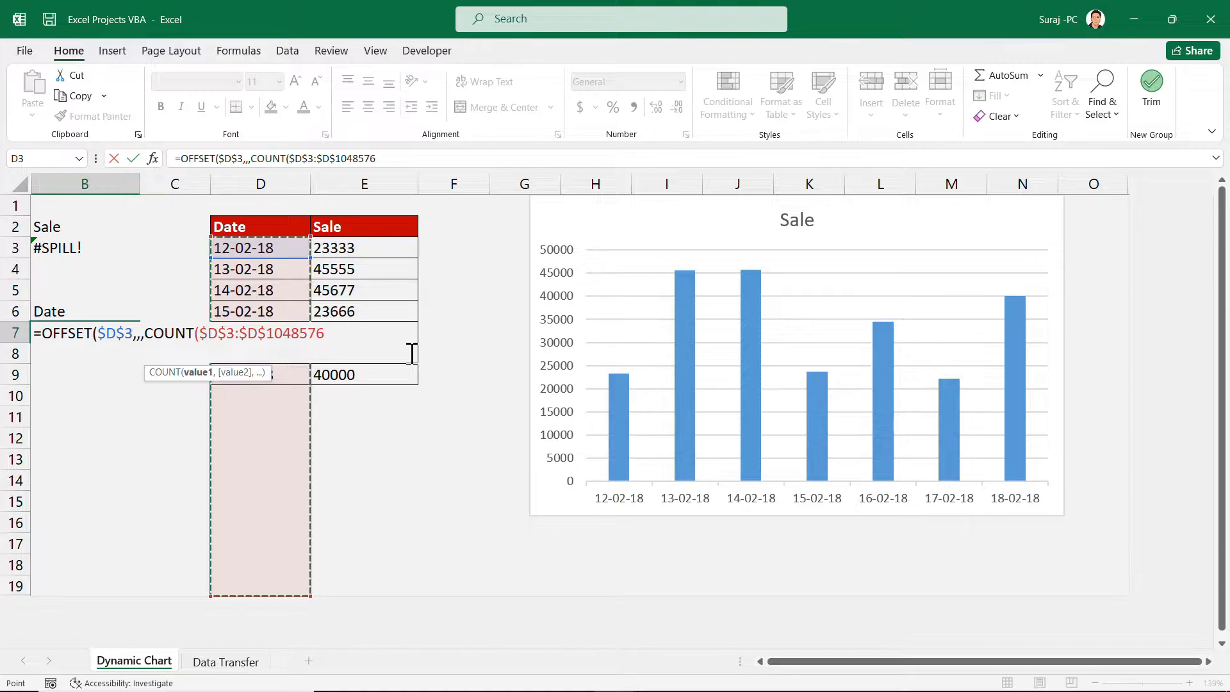
type("))")
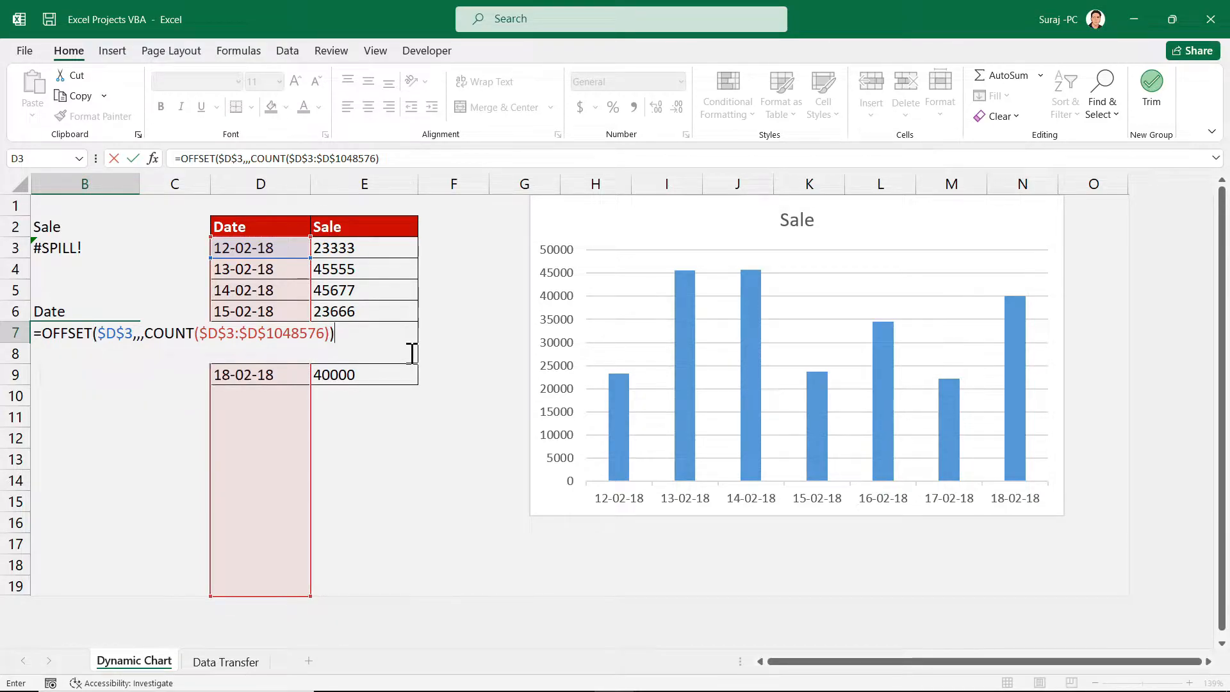
key("Return")
left_click(84, 248)
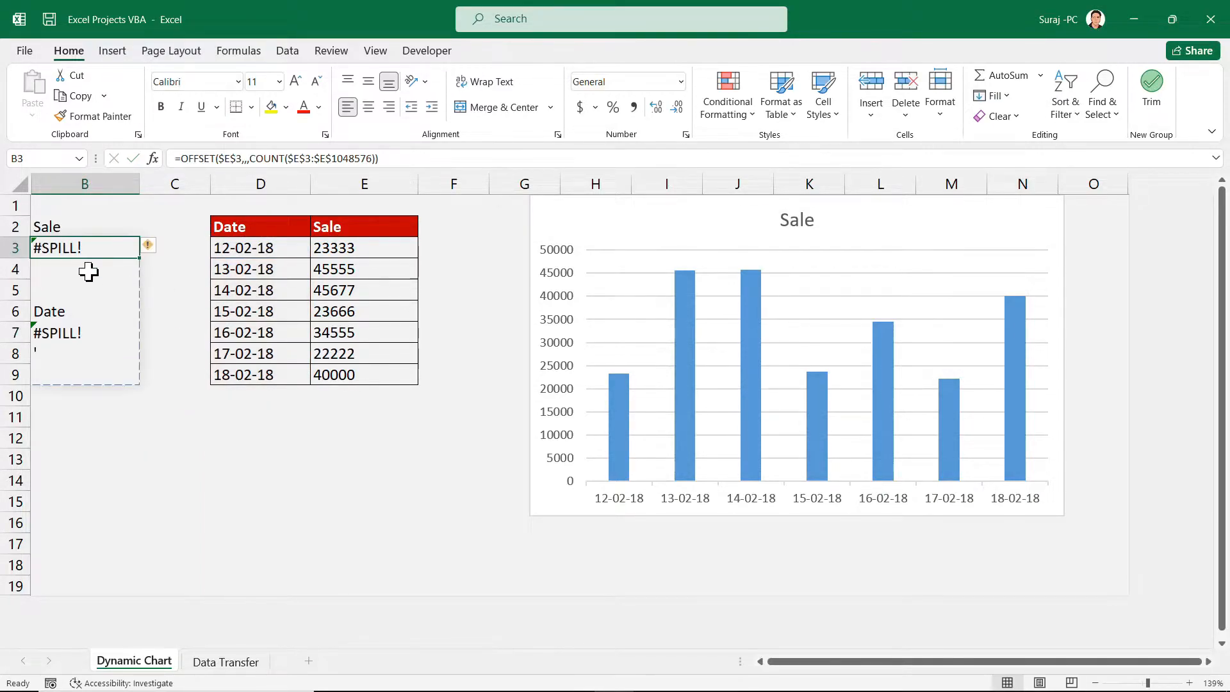
left_click_drag(237, 230, 241, 398)
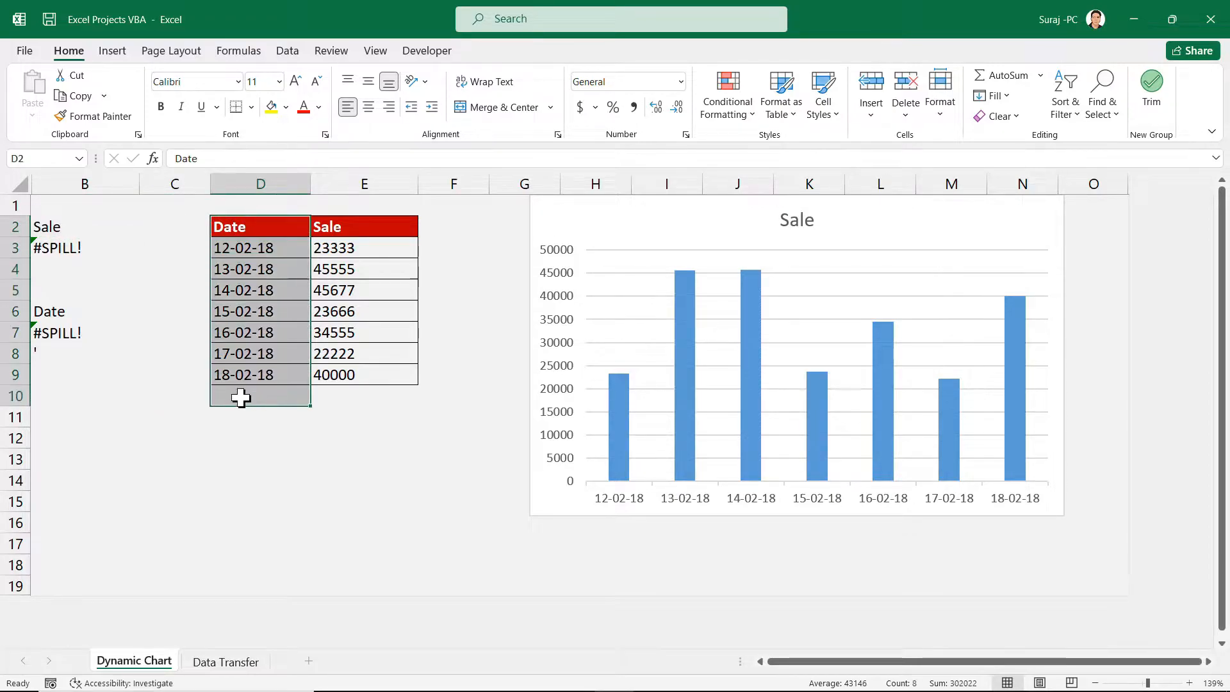
left_click(64, 246)
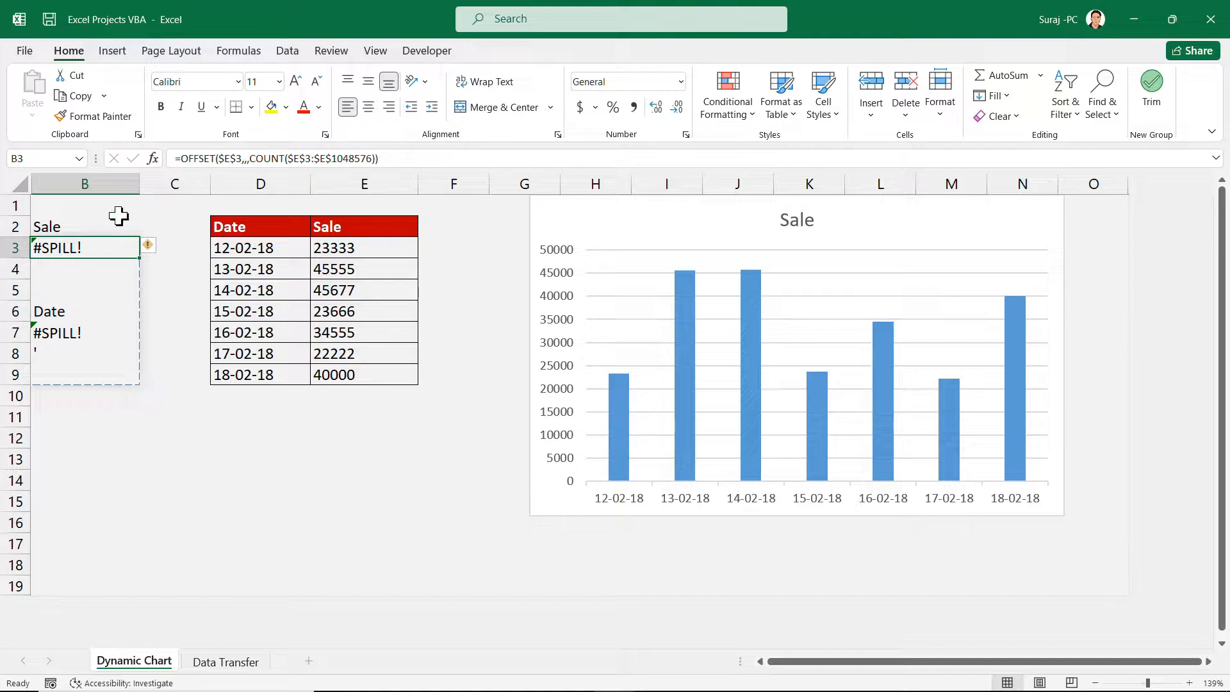
left_click(613, 215)
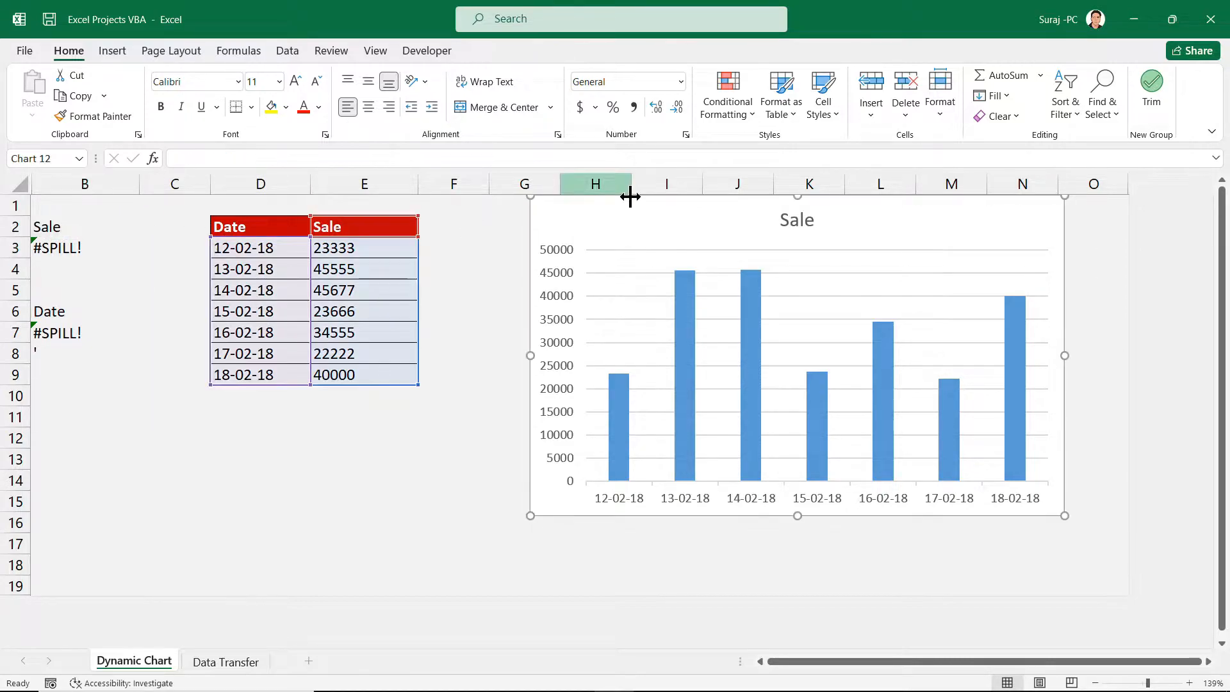
Cut the entire Sale OFFSET formula text out of cell B3, leaving the cell empty
double_click(52, 250)
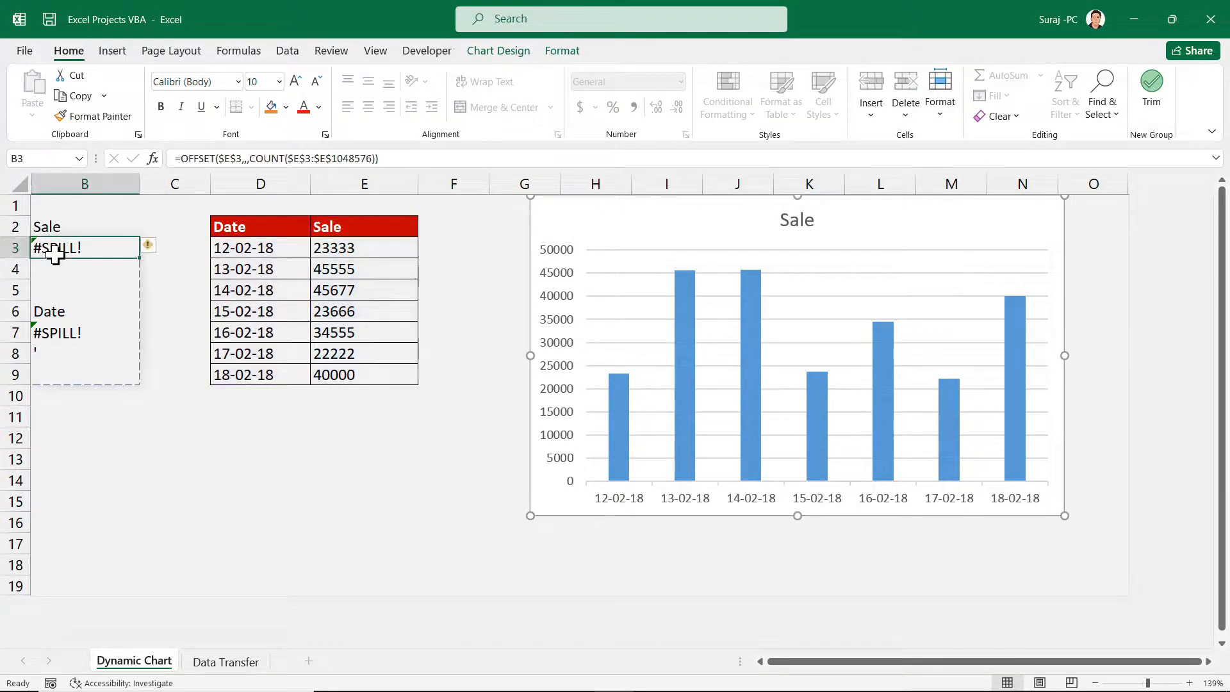
left_click_drag(344, 246, 57, 246)
key("BackSpace")
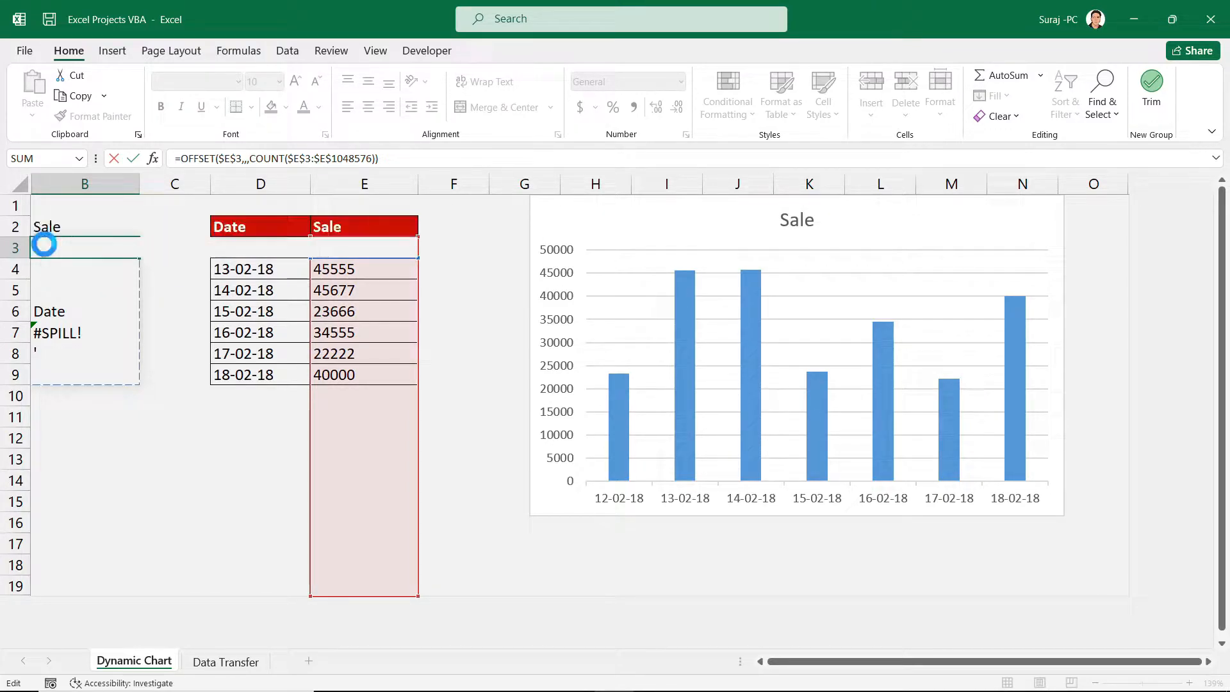
key("BackSpace")
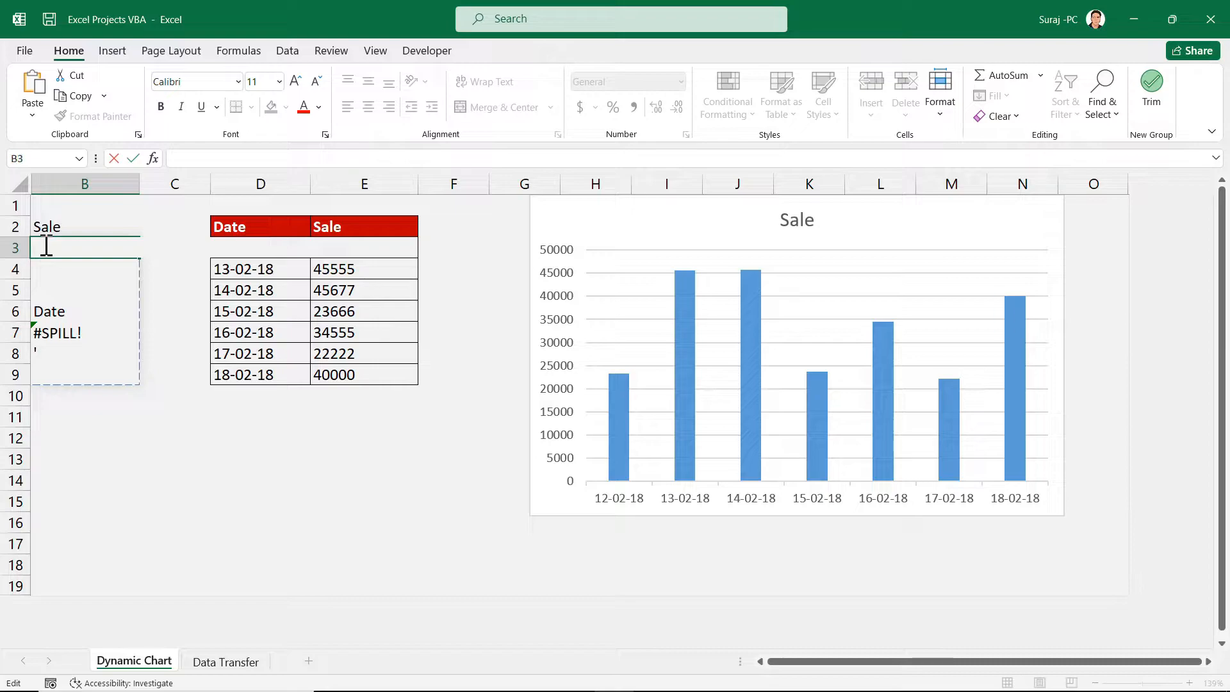
left_click(121, 336)
Put =OFFSET($E$3,,,COUNT($E$3:$E$1048576)) back into B3 and cut the whole formula text again
left_click(36, 247)
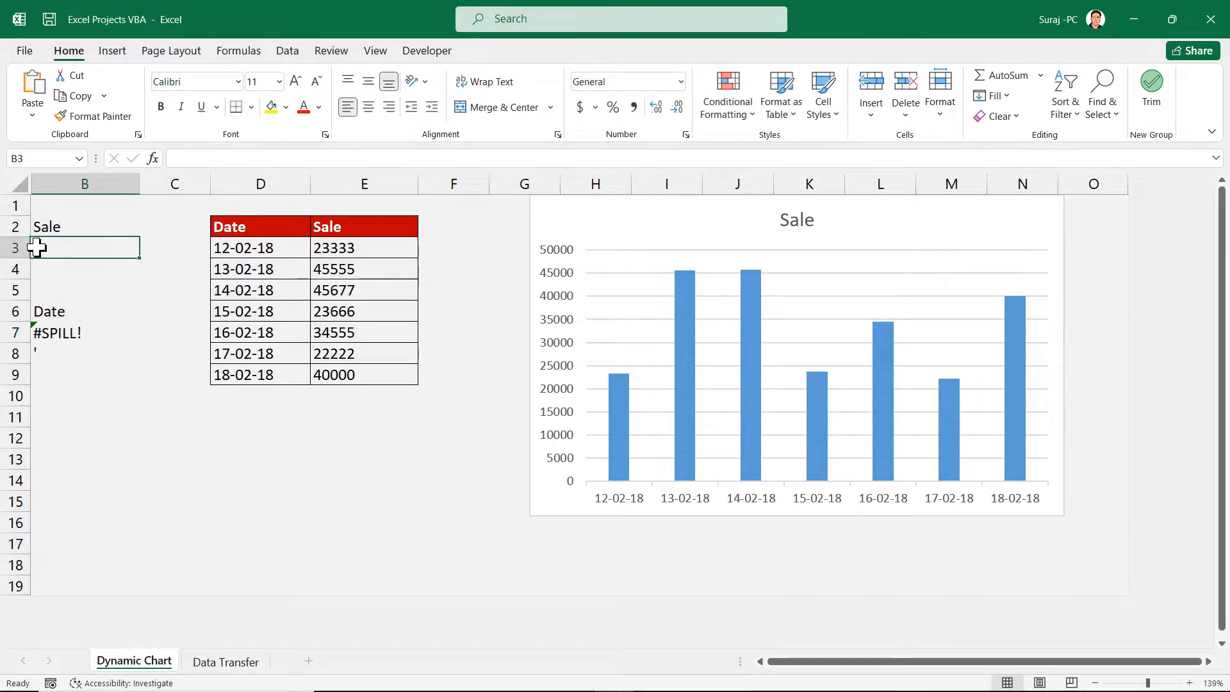
type("=")
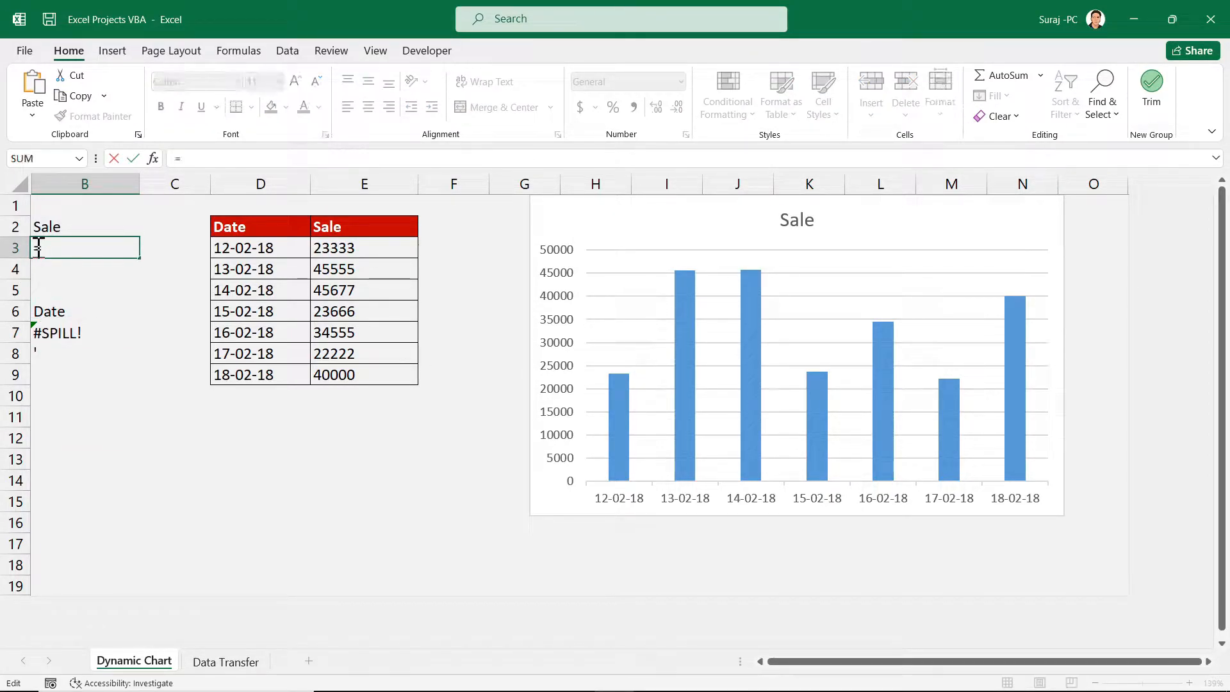
type("OFFSET($E$3,,,COUNT($E$3:$E$1048576))")
left_click_drag(329, 248, 4, 272)
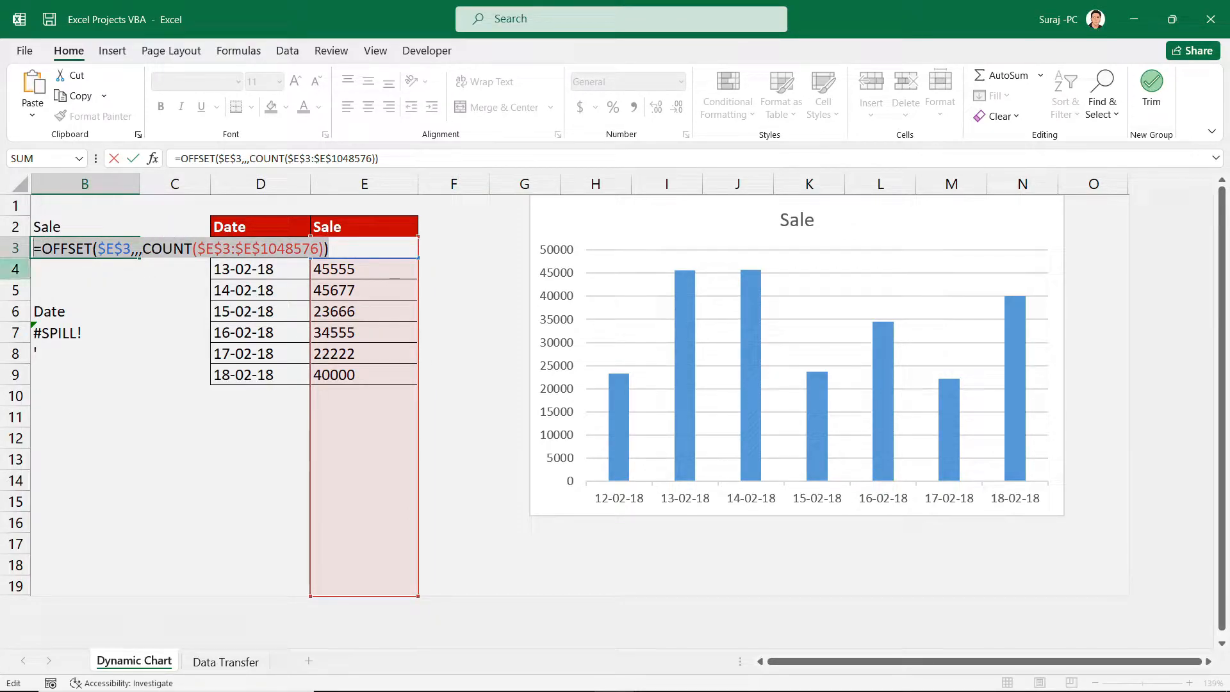
key("BackSpace")
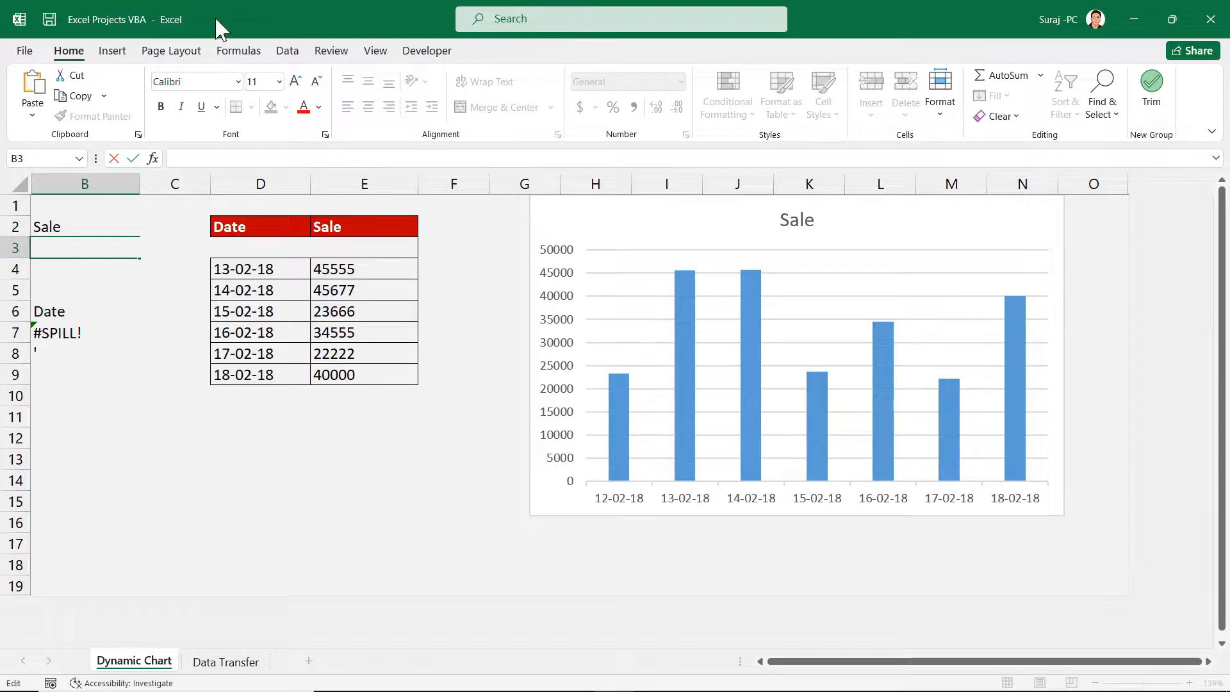
left_click(154, 229)
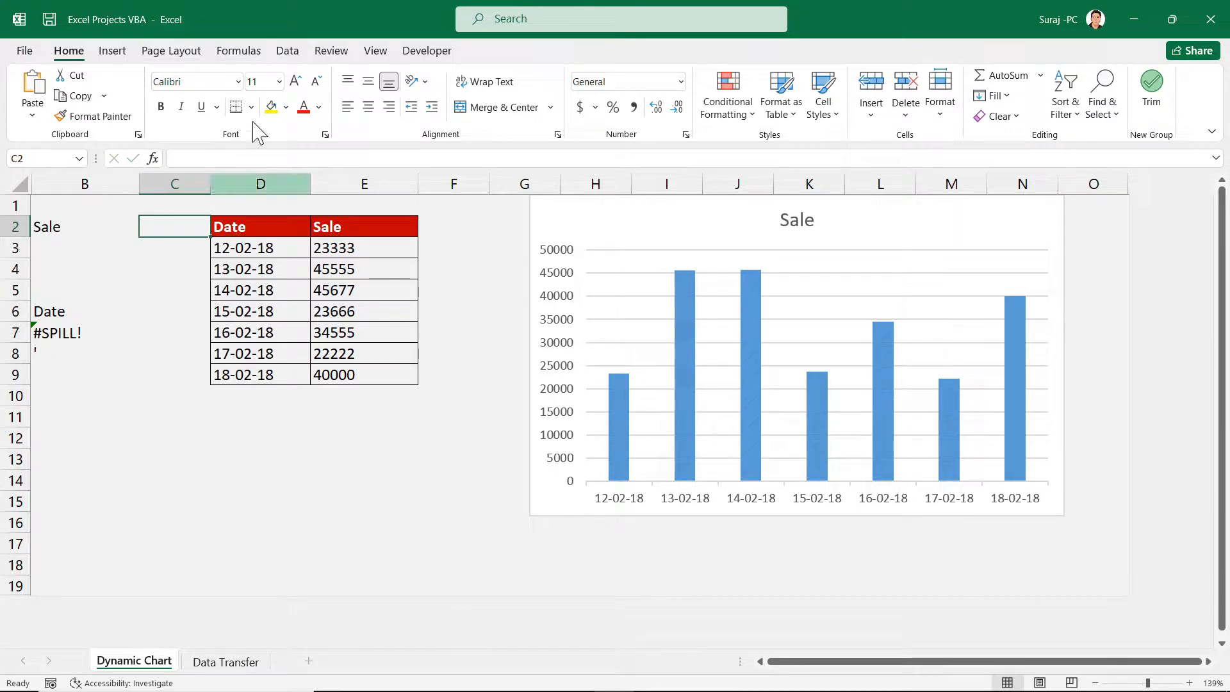
Define a workbook-scoped name Sale2022 that refers to =OFFSET($E$3,,,COUNT($E$3:$E$1048576))
left_click(237, 51)
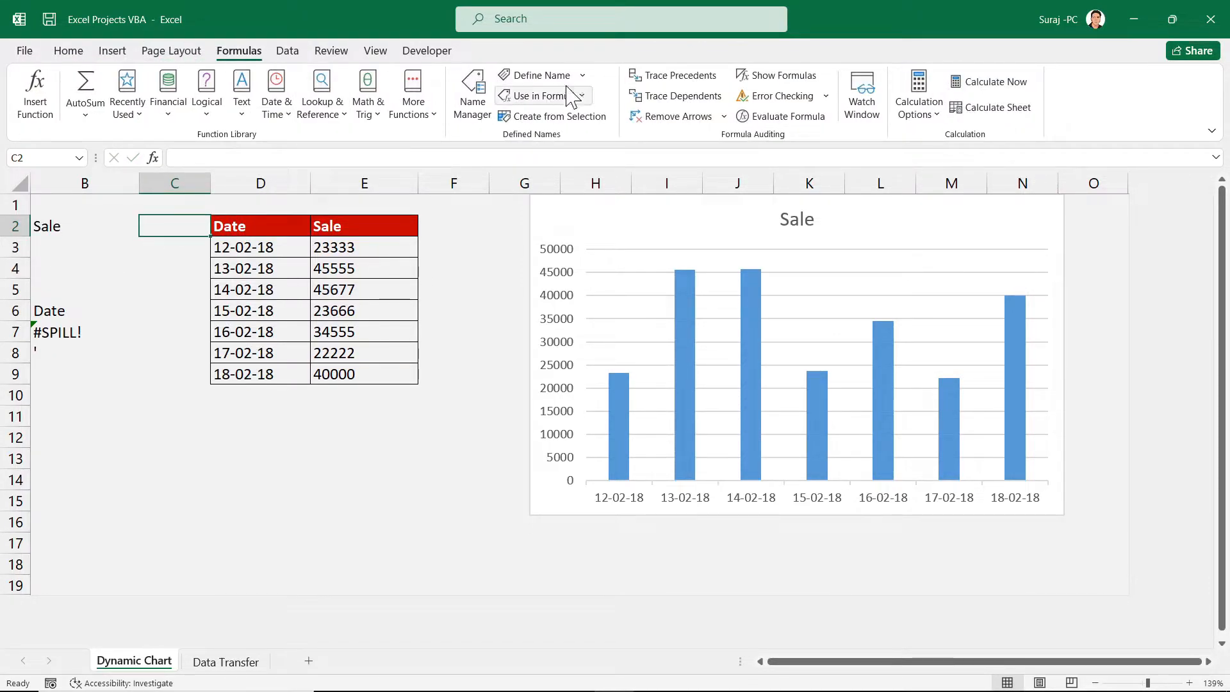
left_click(529, 75)
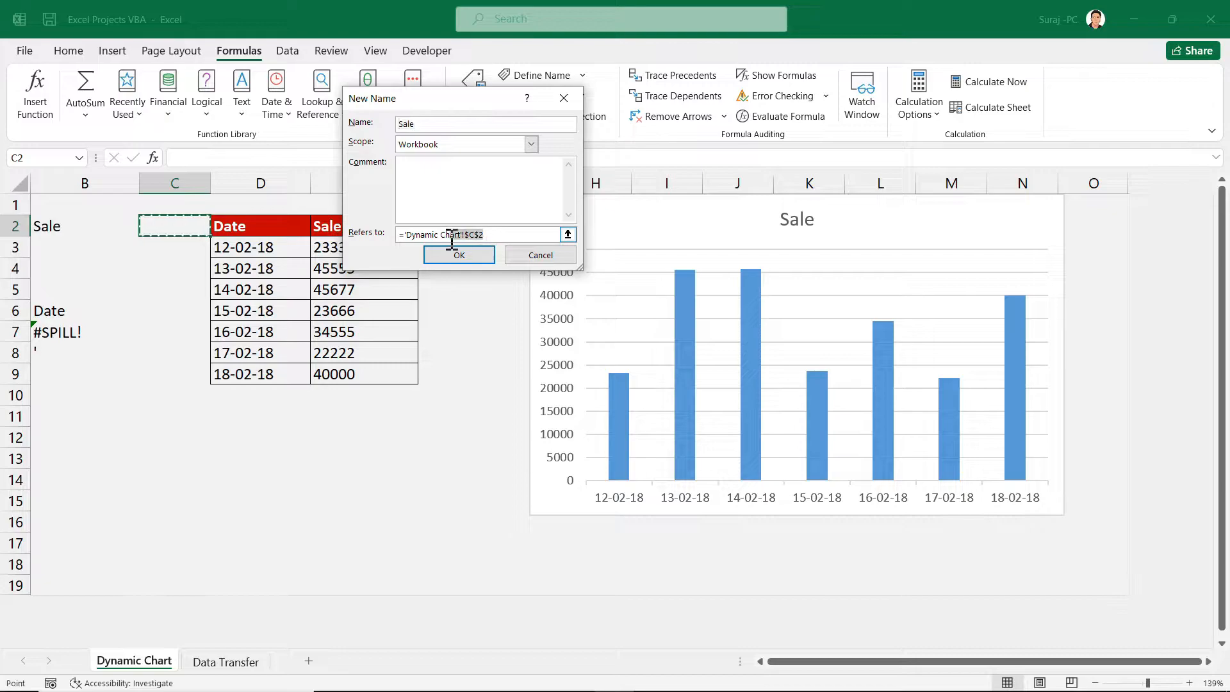
key("Tab")
key("Tab")
key("Tab")
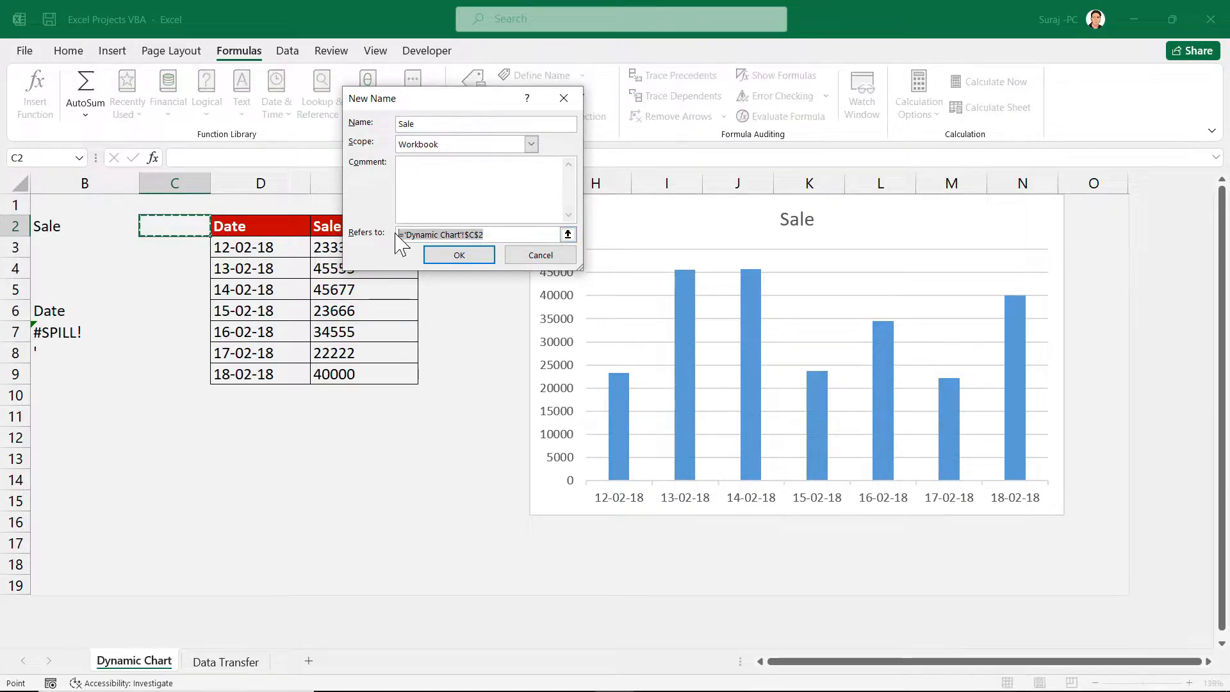
left_click(392, 234)
key("ctrl+v")
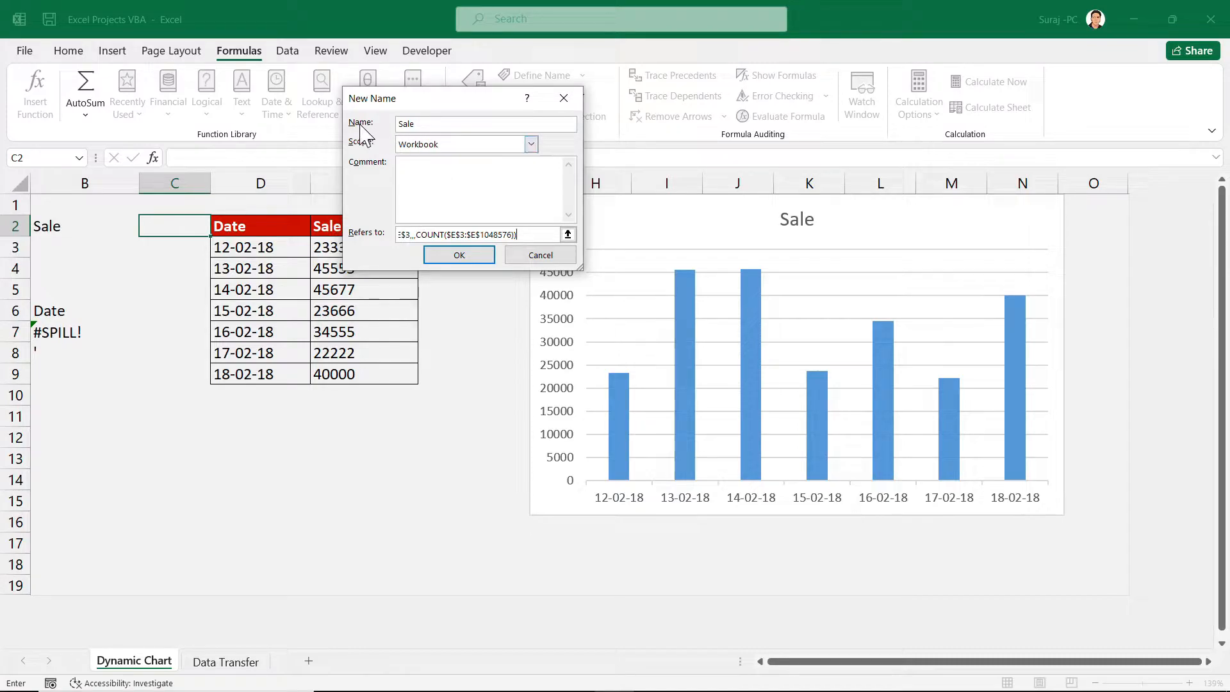
left_click(426, 124)
type("2022")
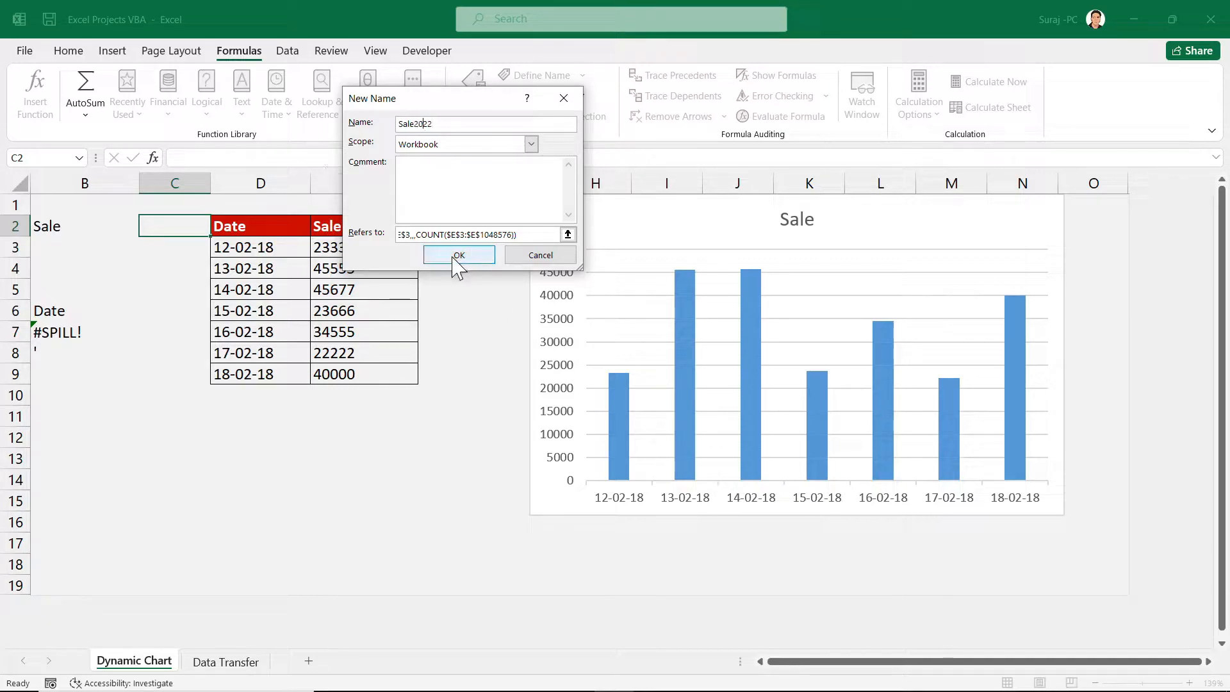
left_click(457, 255)
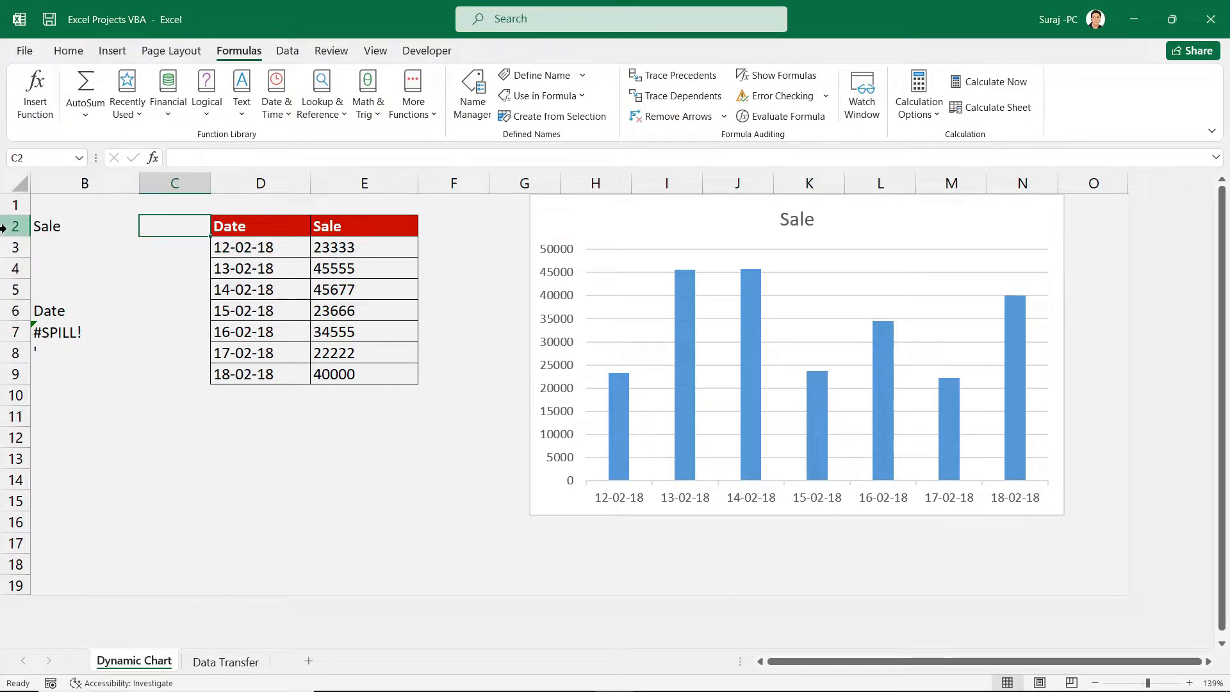
Copy the full Date OFFSET formula text in B7 and remove it from the cell
left_click(77, 244)
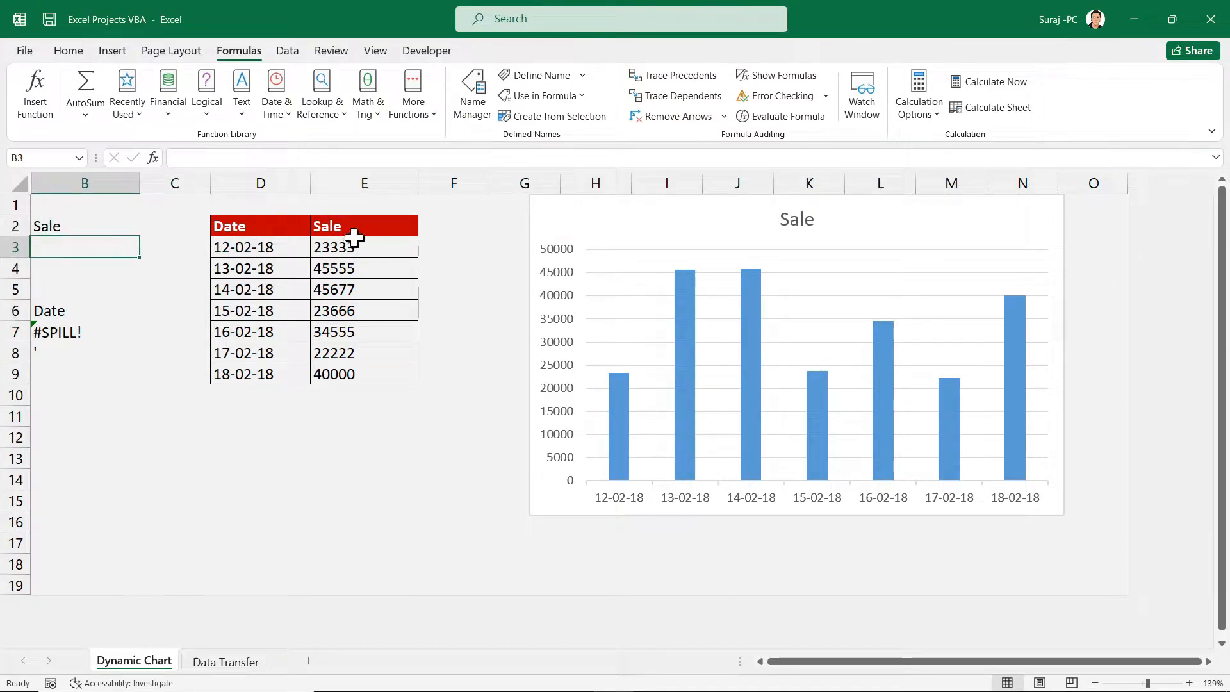
double_click(59, 336)
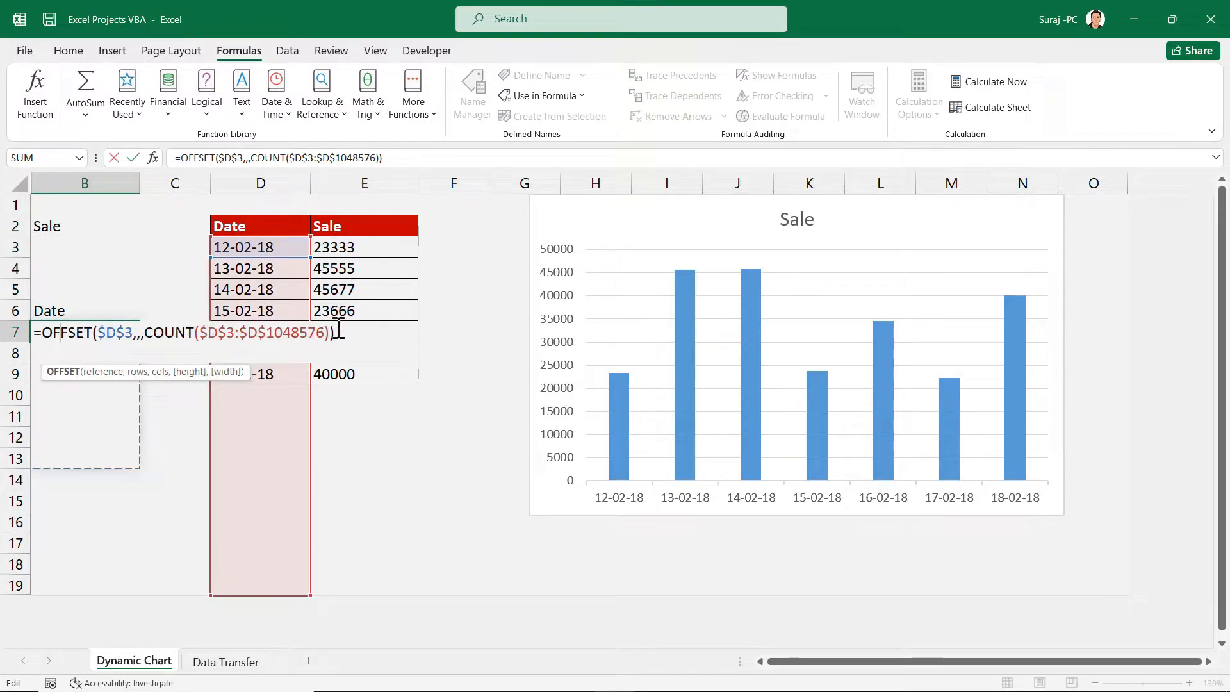
left_click_drag(340, 328, 35, 337)
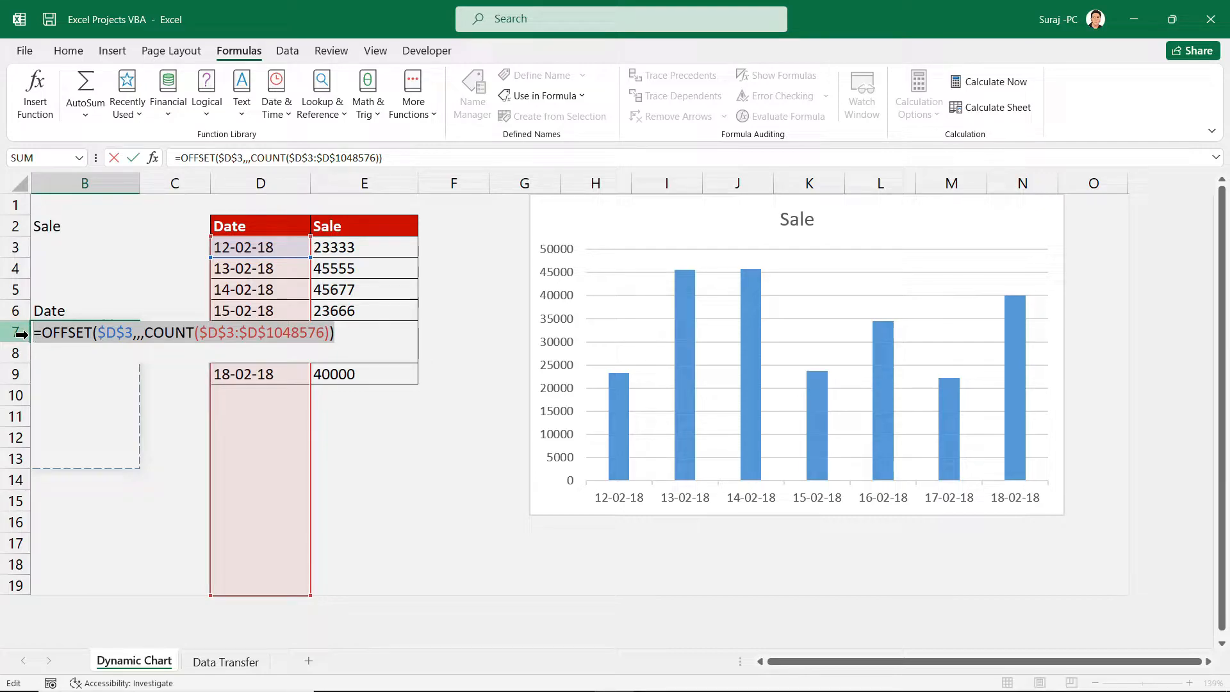
right_click(78, 332)
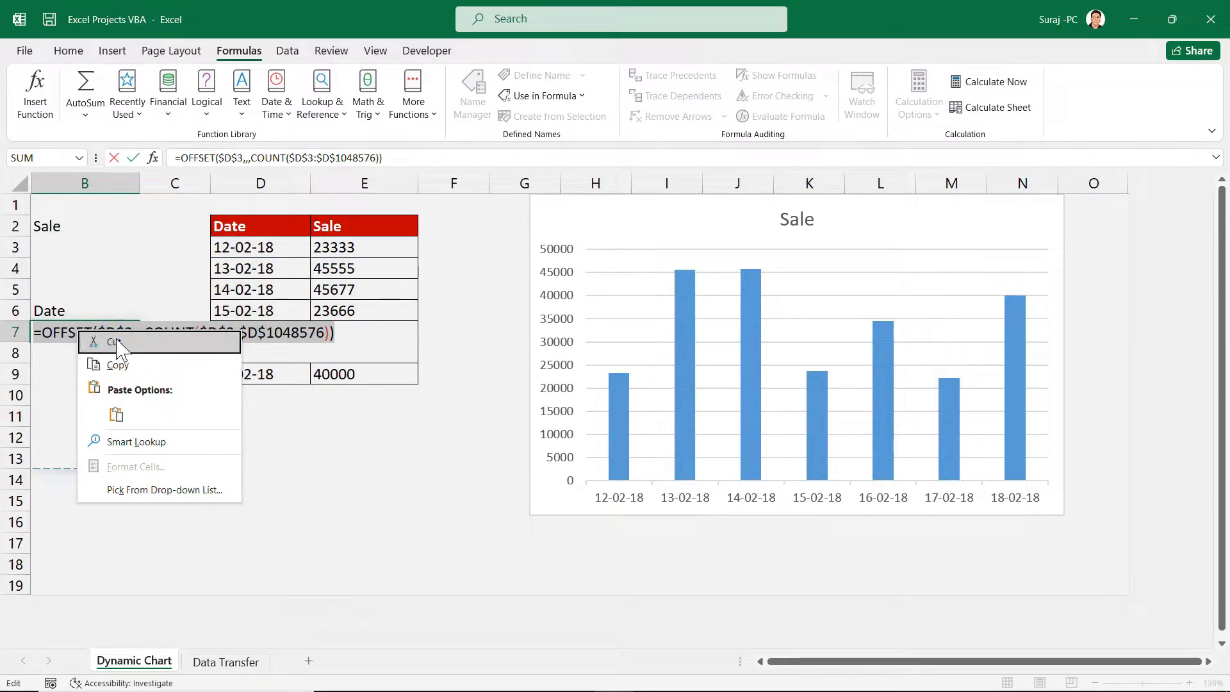
left_click(117, 364)
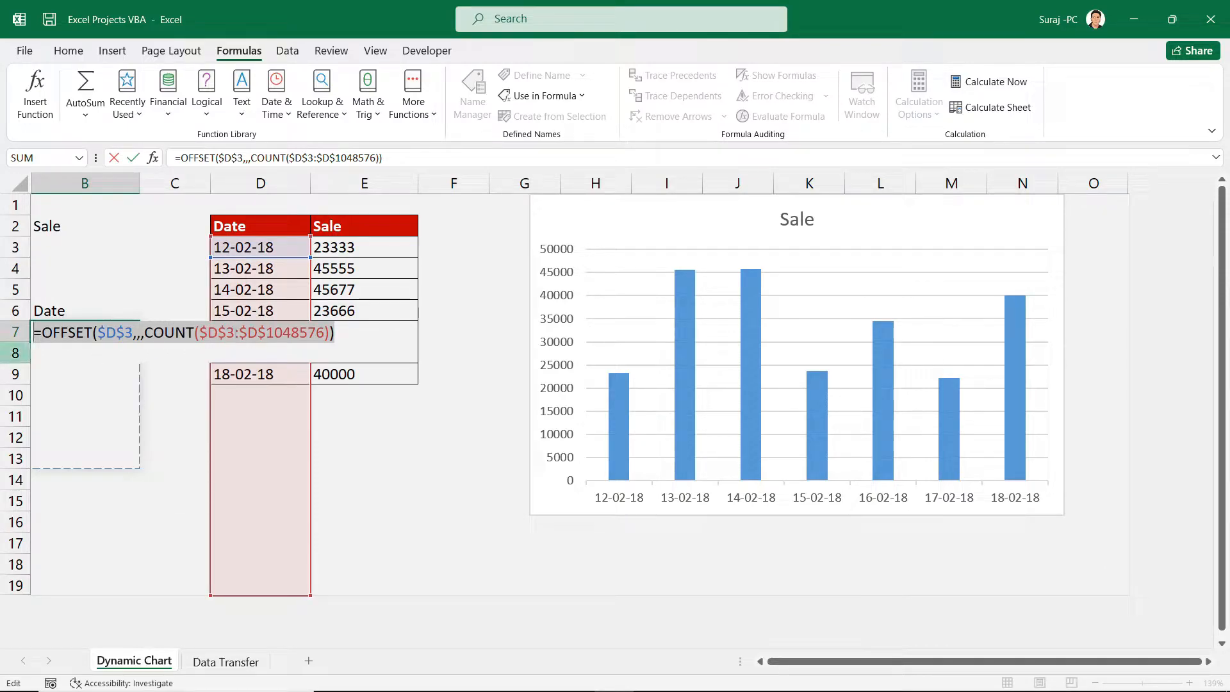
key("Escape")
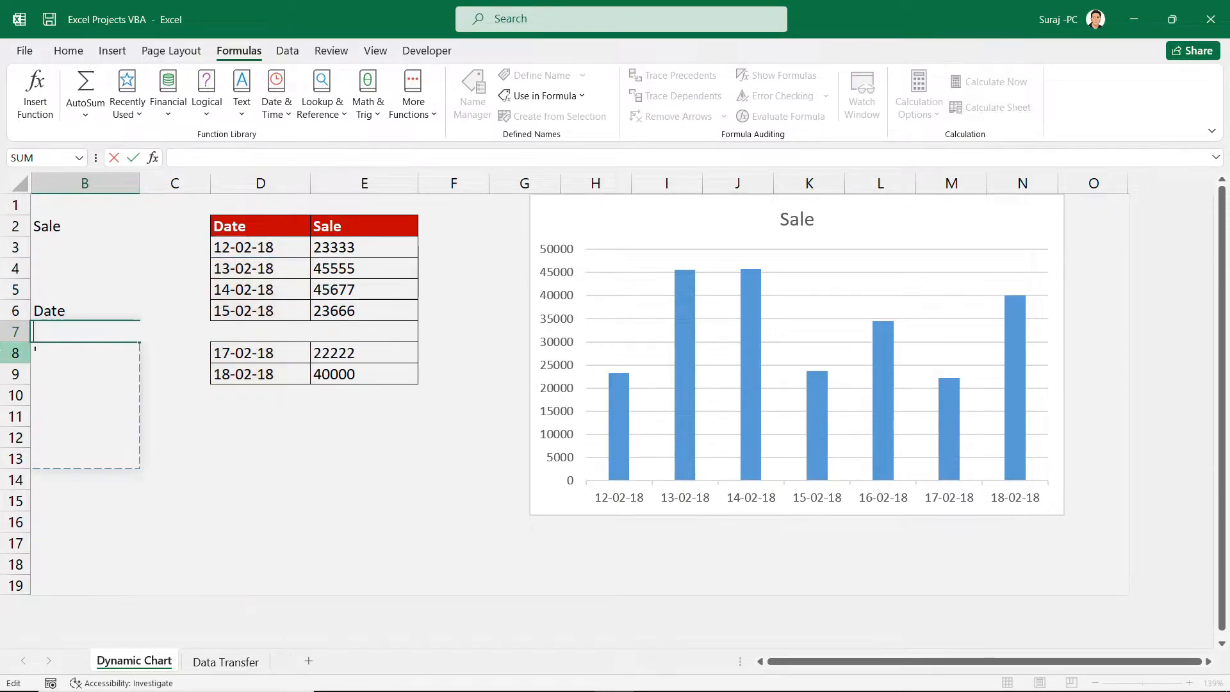
Define a workbook-scoped name Date2022 that refers to the copied Date OFFSET formula with COUNT($D$3:$D$1048576)
left_click(107, 241)
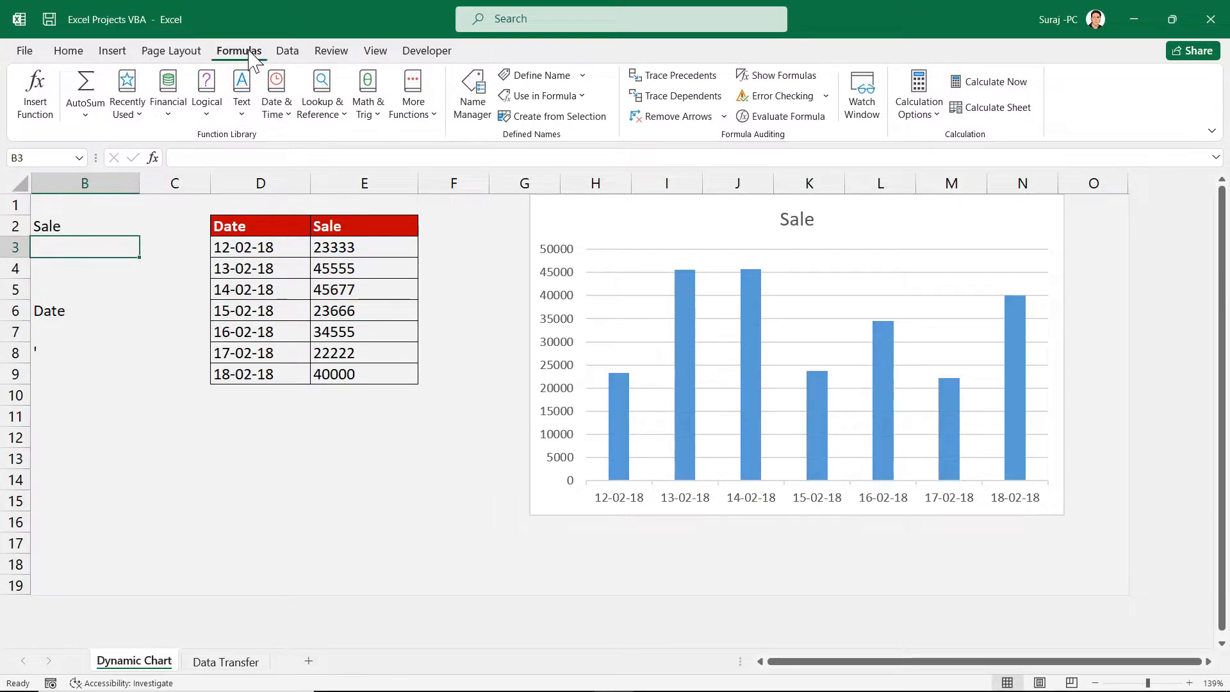
left_click(522, 76)
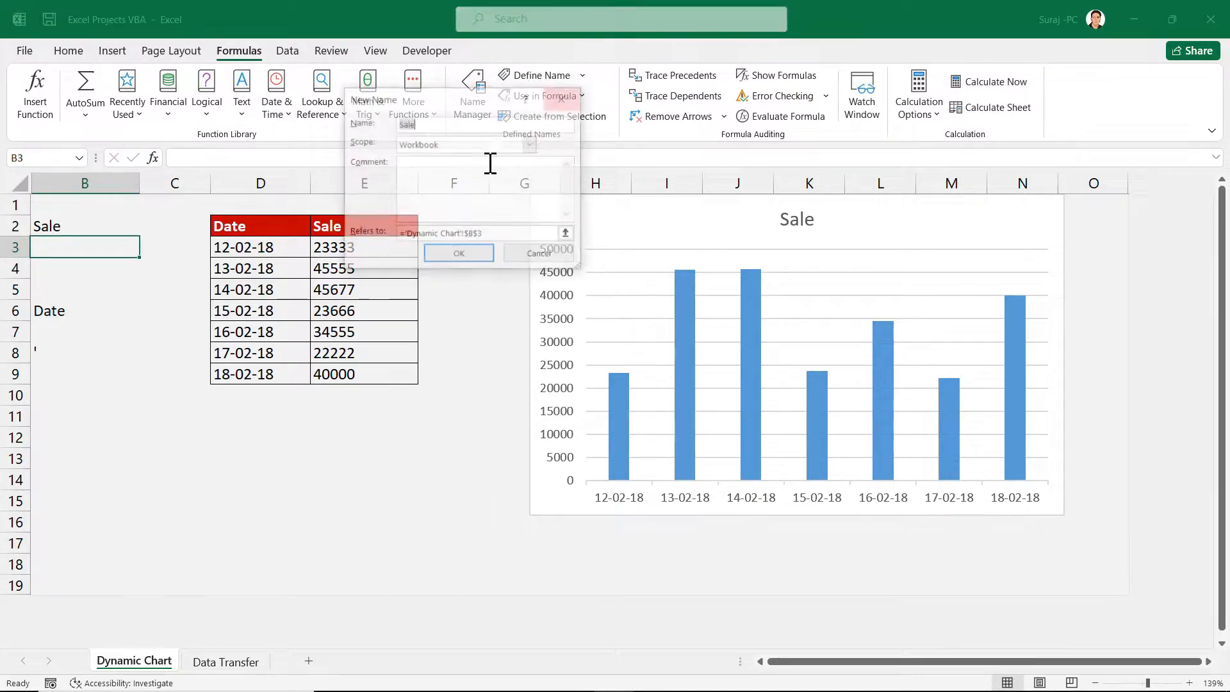
left_click(515, 234)
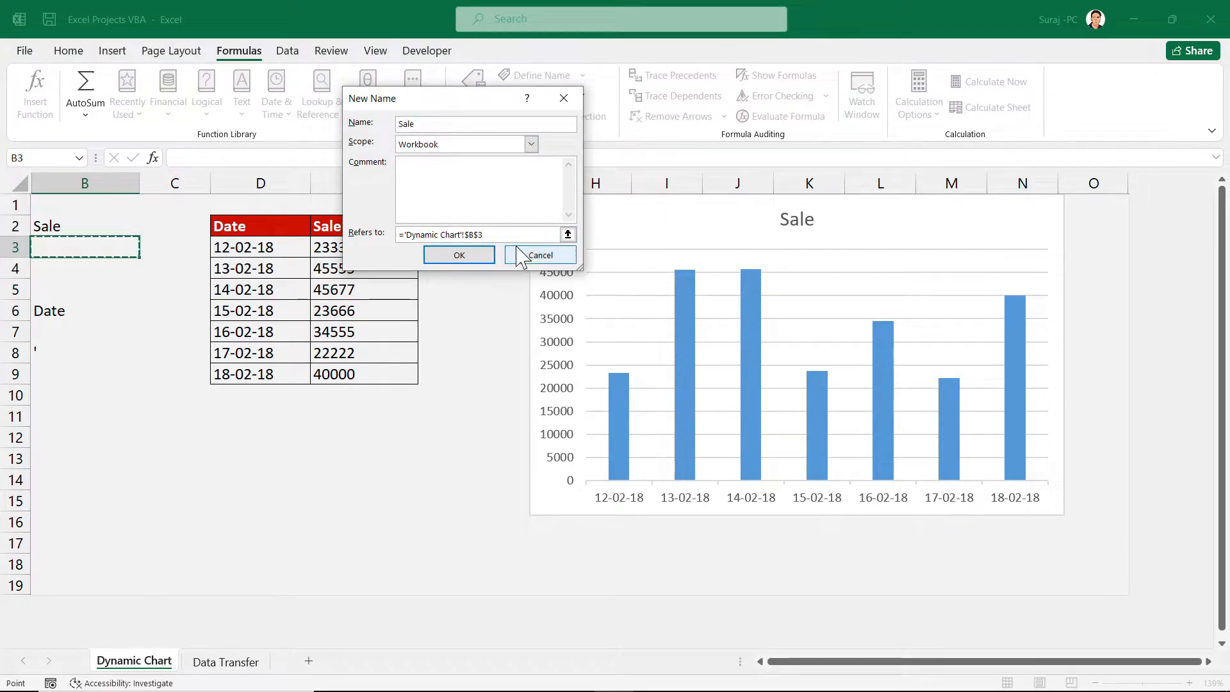
left_click_drag(505, 234, 392, 240)
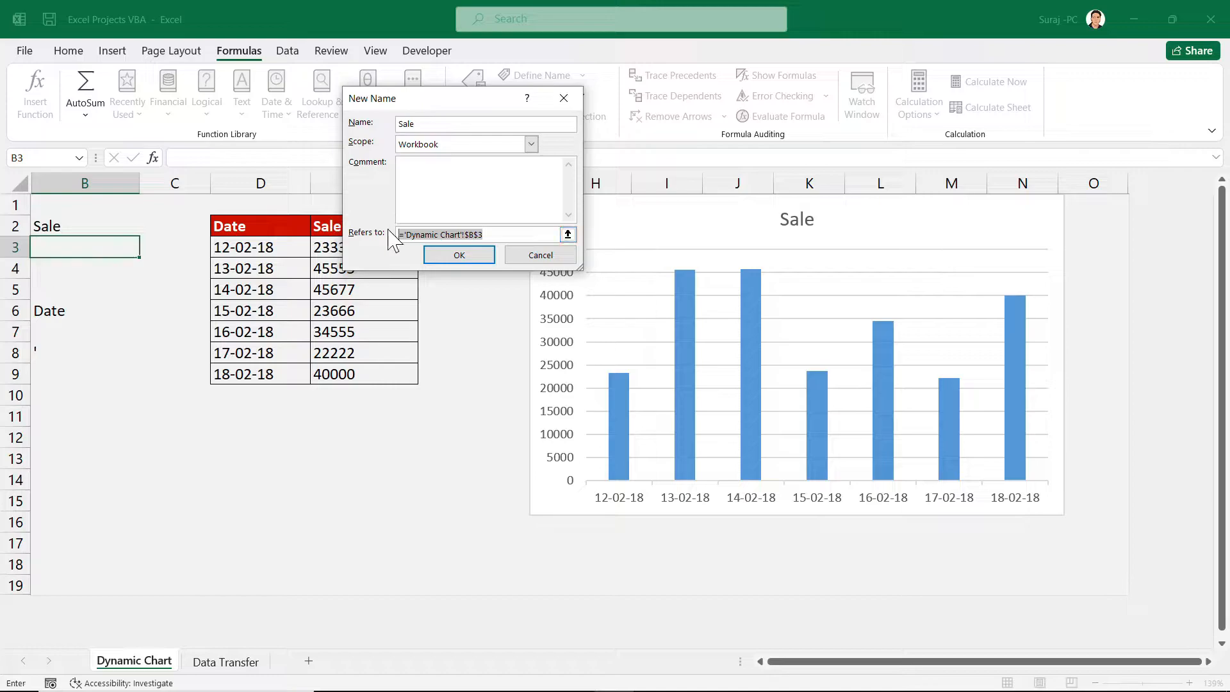
key("BackSpace")
key("ctrl+v")
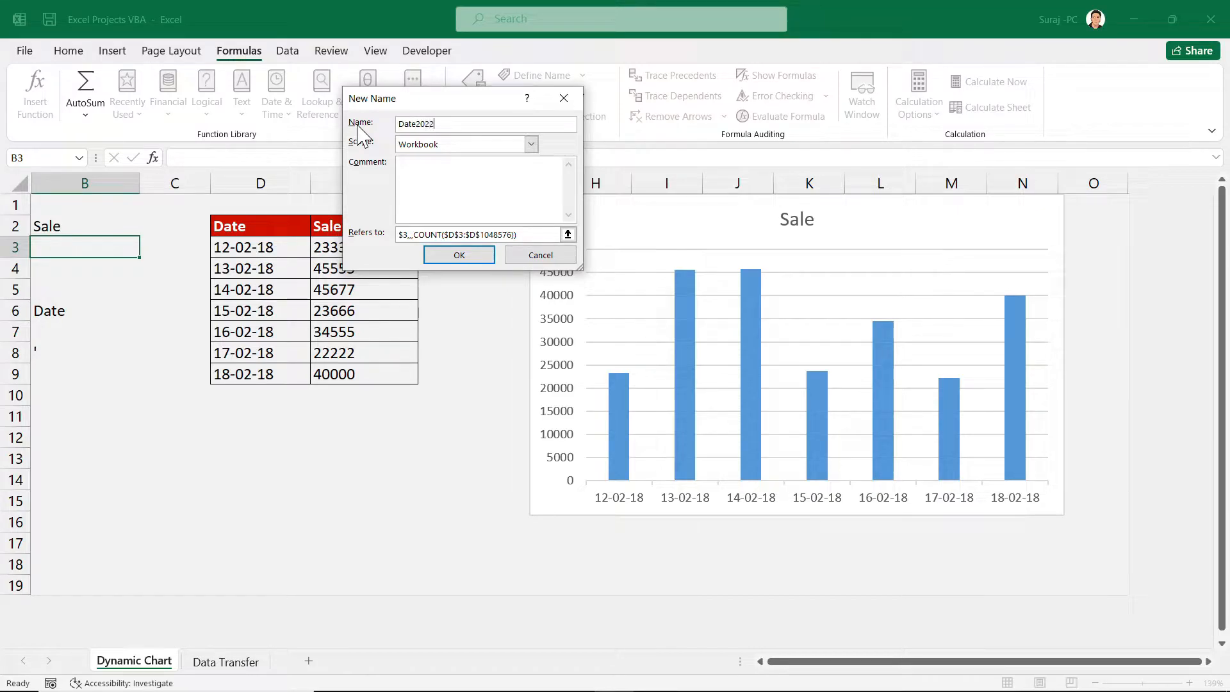
left_click(458, 254)
left_click(466, 297)
left_click_drag(255, 221, 243, 394)
left_click_drag(339, 238, 365, 378)
left_click(315, 314)
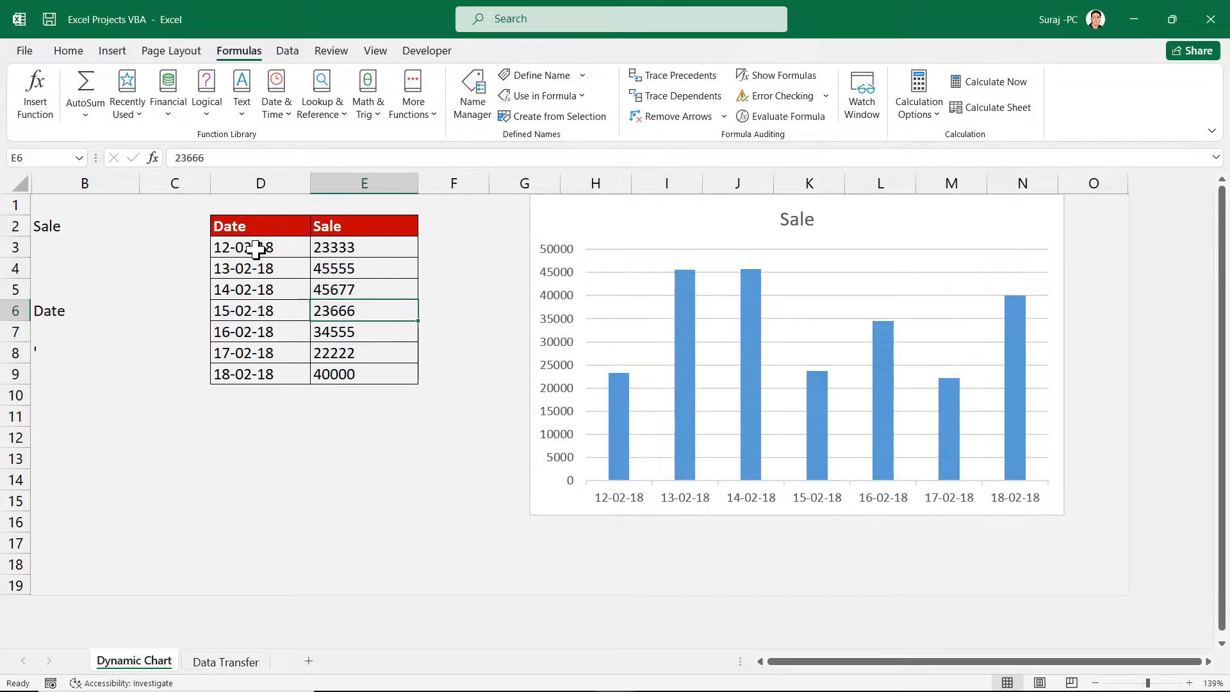
left_click_drag(241, 226, 229, 396)
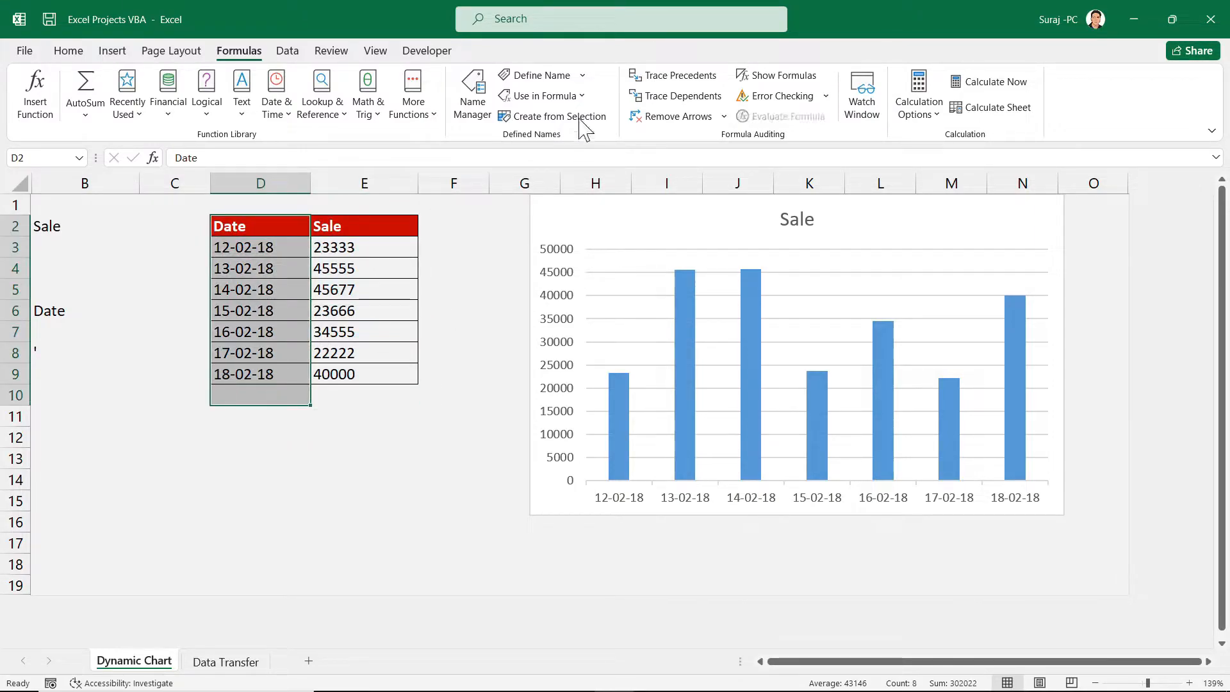
left_click(479, 254)
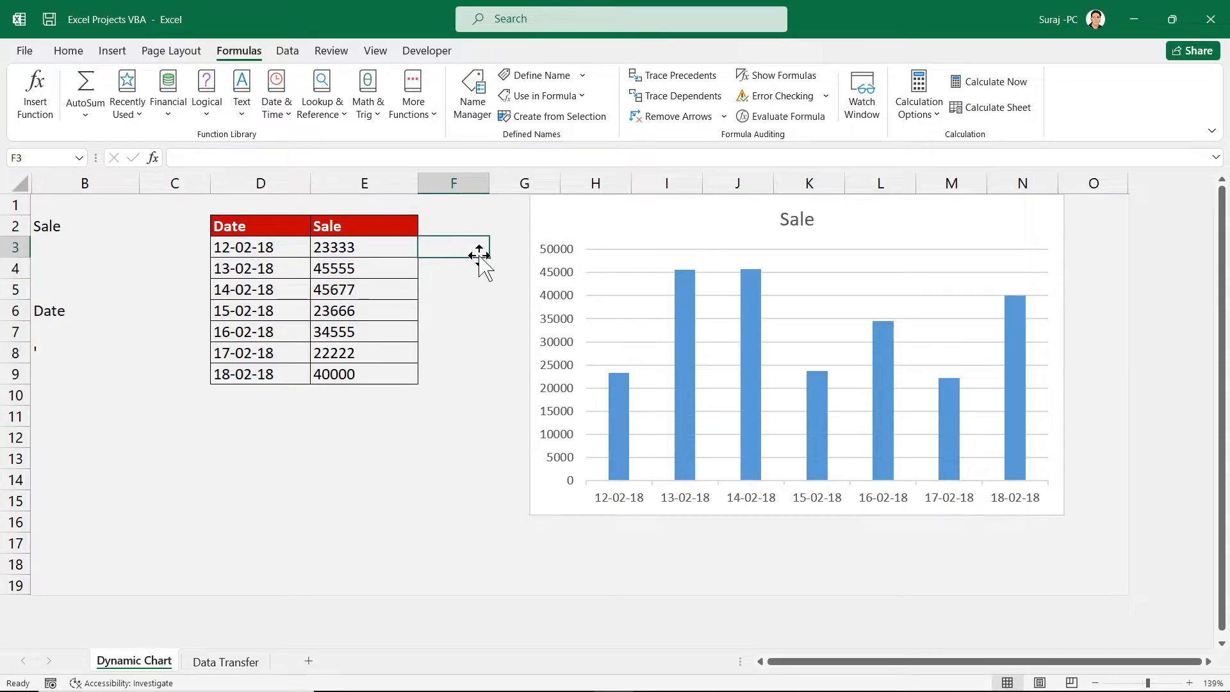
Widen the Sale chart by extending its left edge into column F
left_click(620, 212)
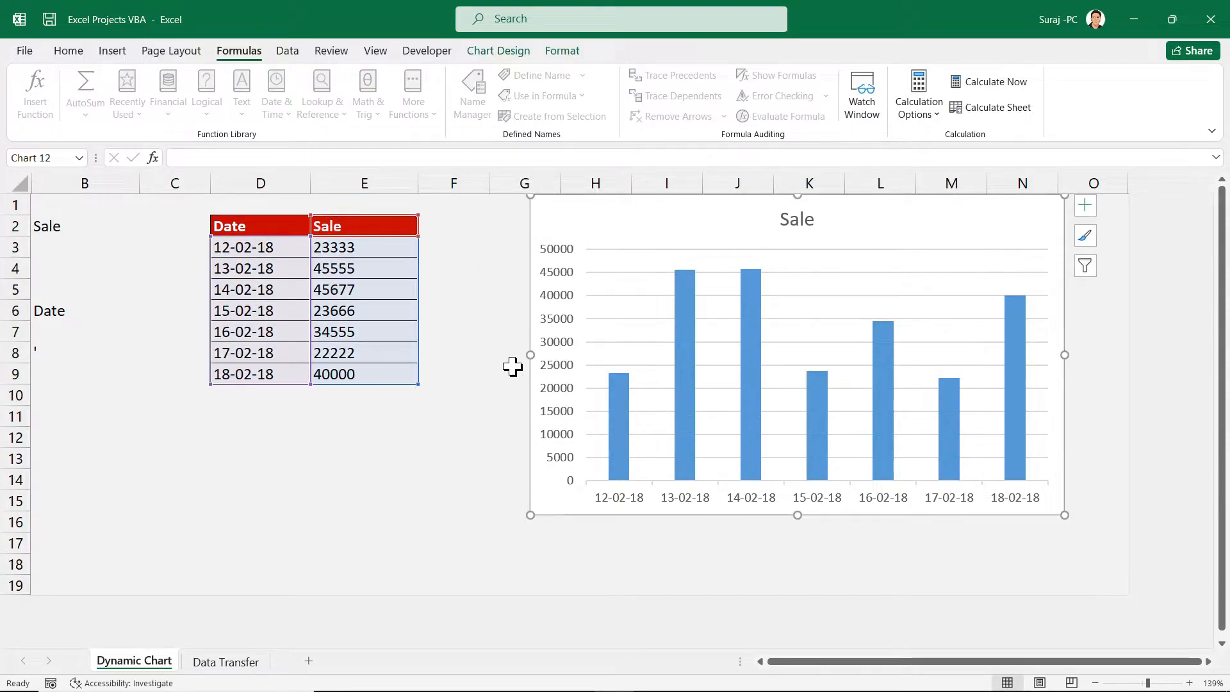
left_click_drag(528, 356, 468, 360)
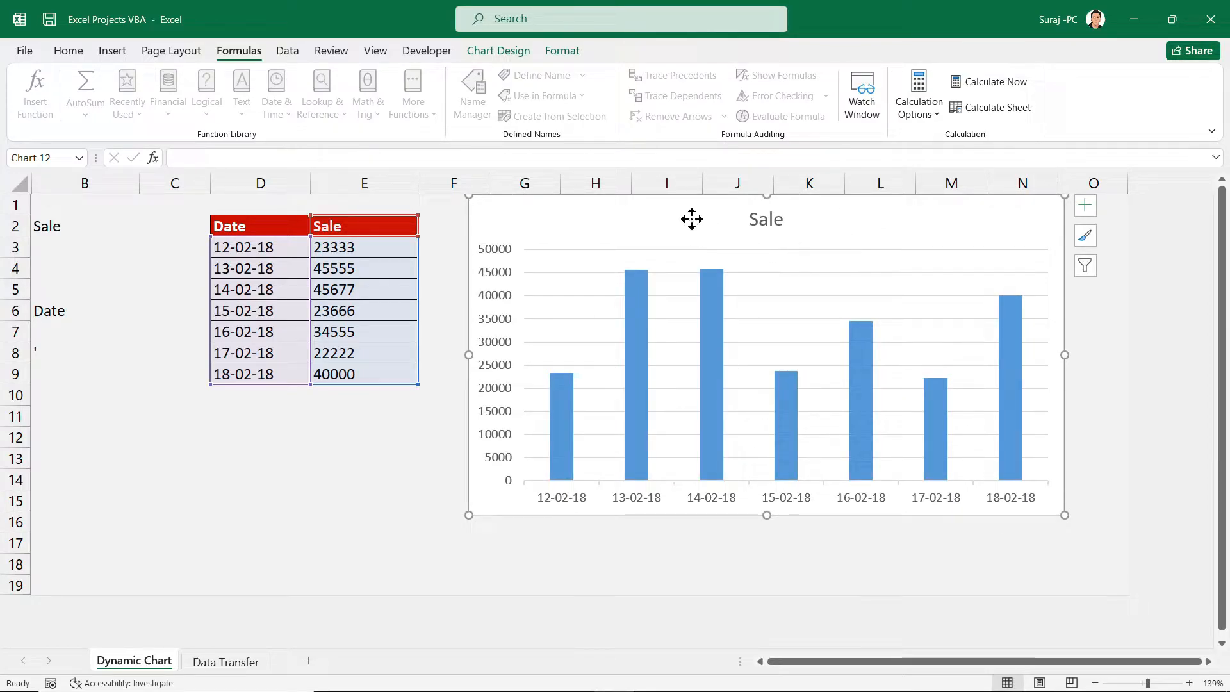
key("Delete")
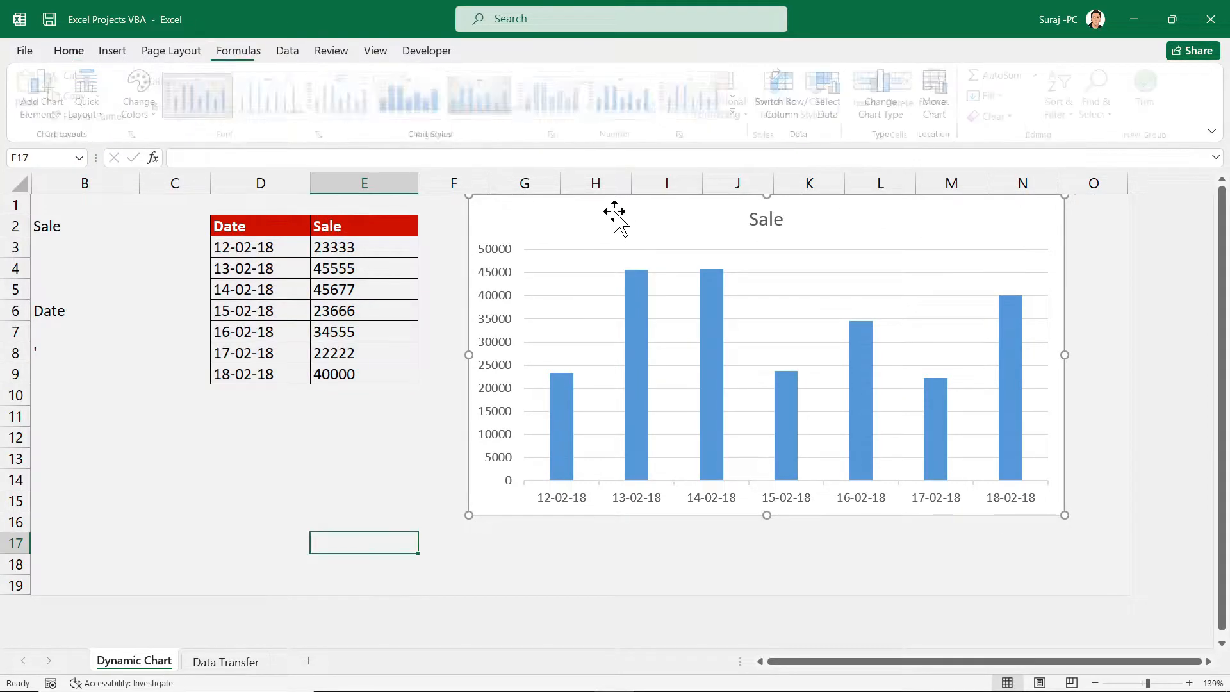
Edit the Sale chart's horizontal axis label range, removing the cell range so that only ='Dynamic Chart'! remains
left_click(614, 211)
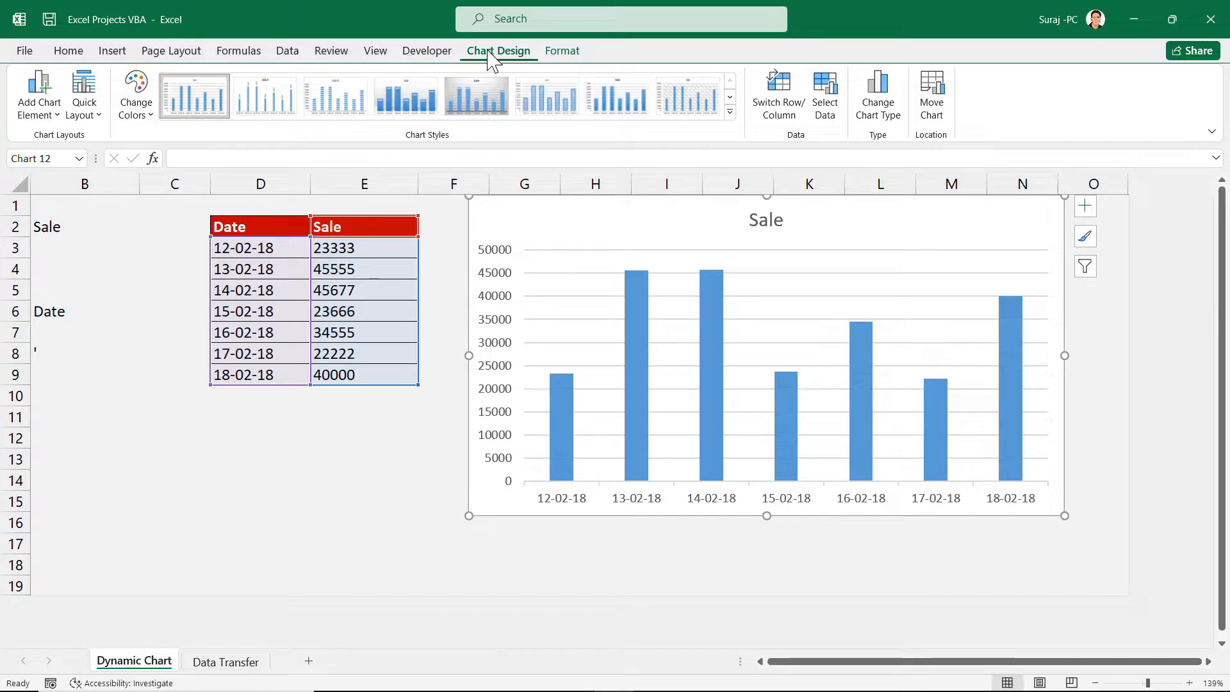
left_click(834, 103)
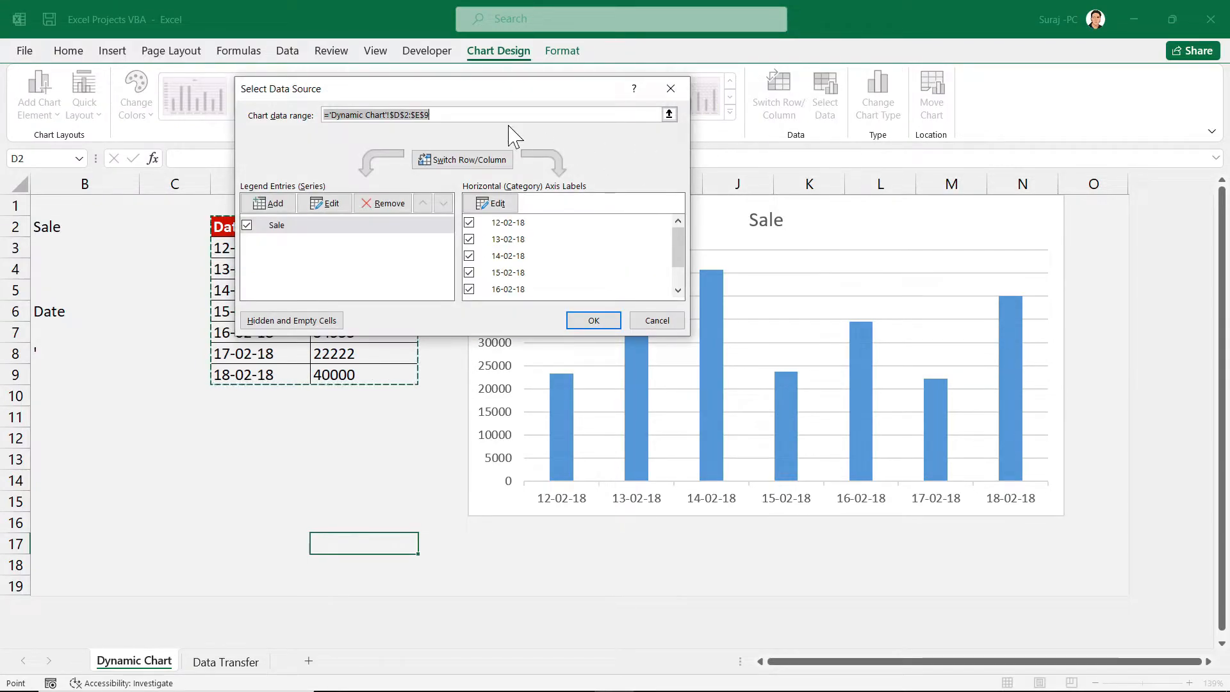
left_click_drag(437, 89, 257, 84)
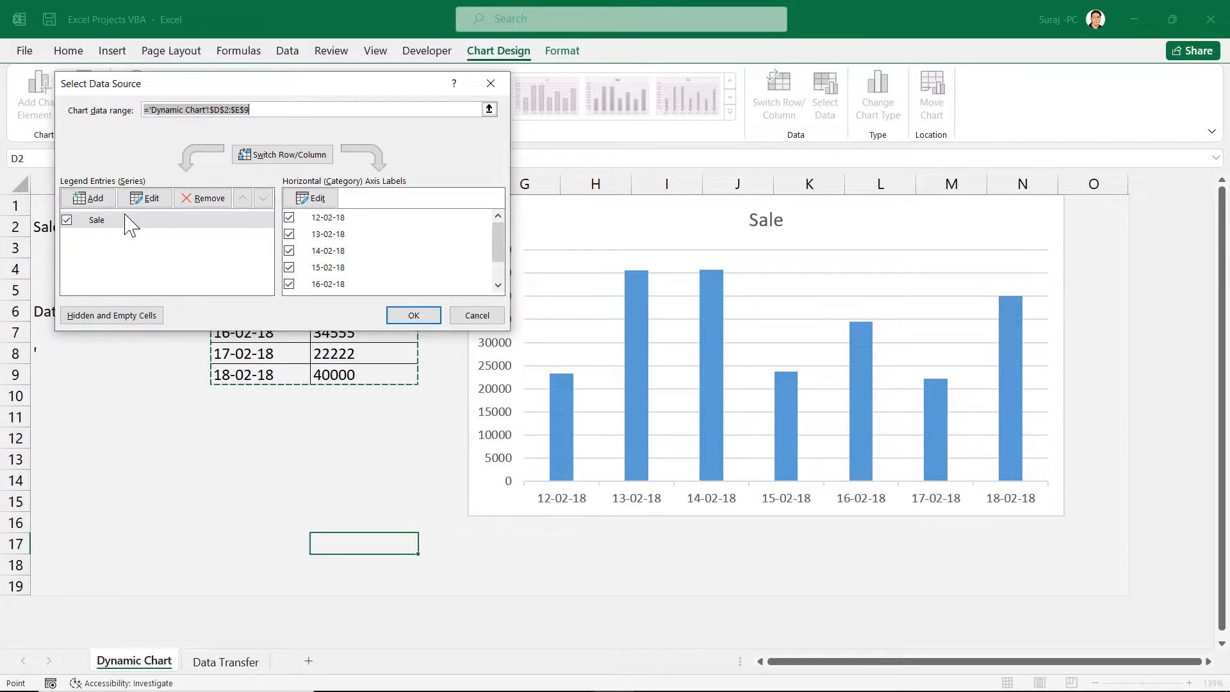
left_click(324, 202)
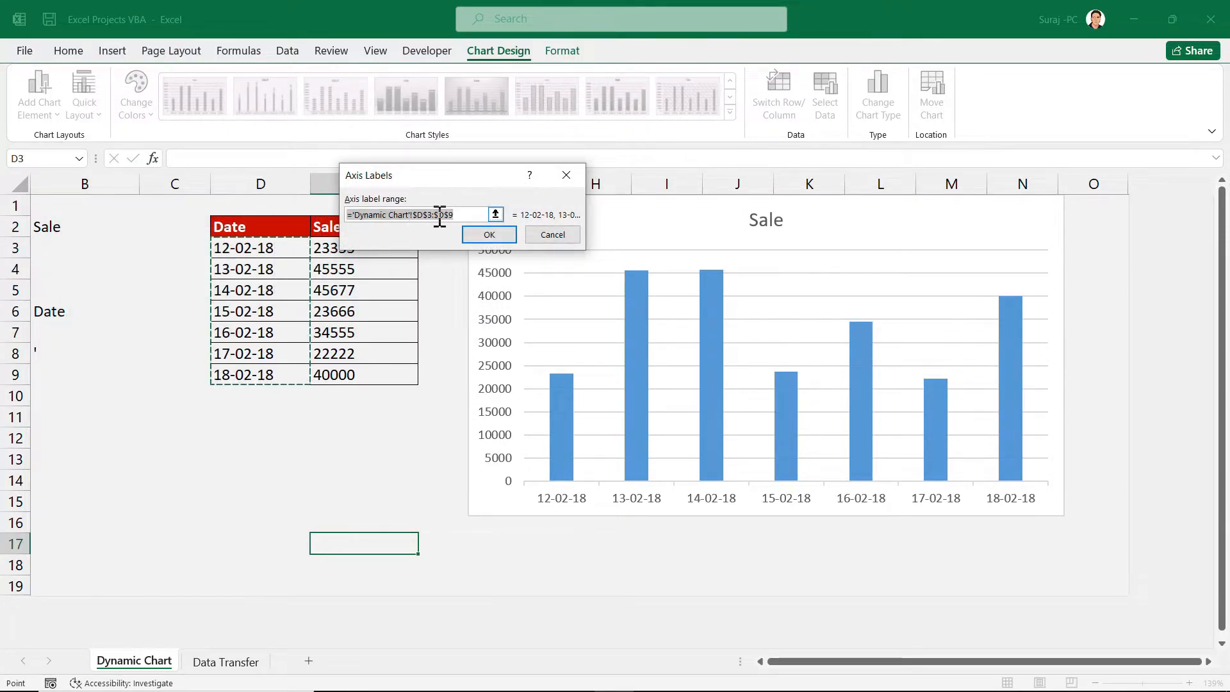
left_click(451, 215)
left_click_drag(467, 173, 319, 205)
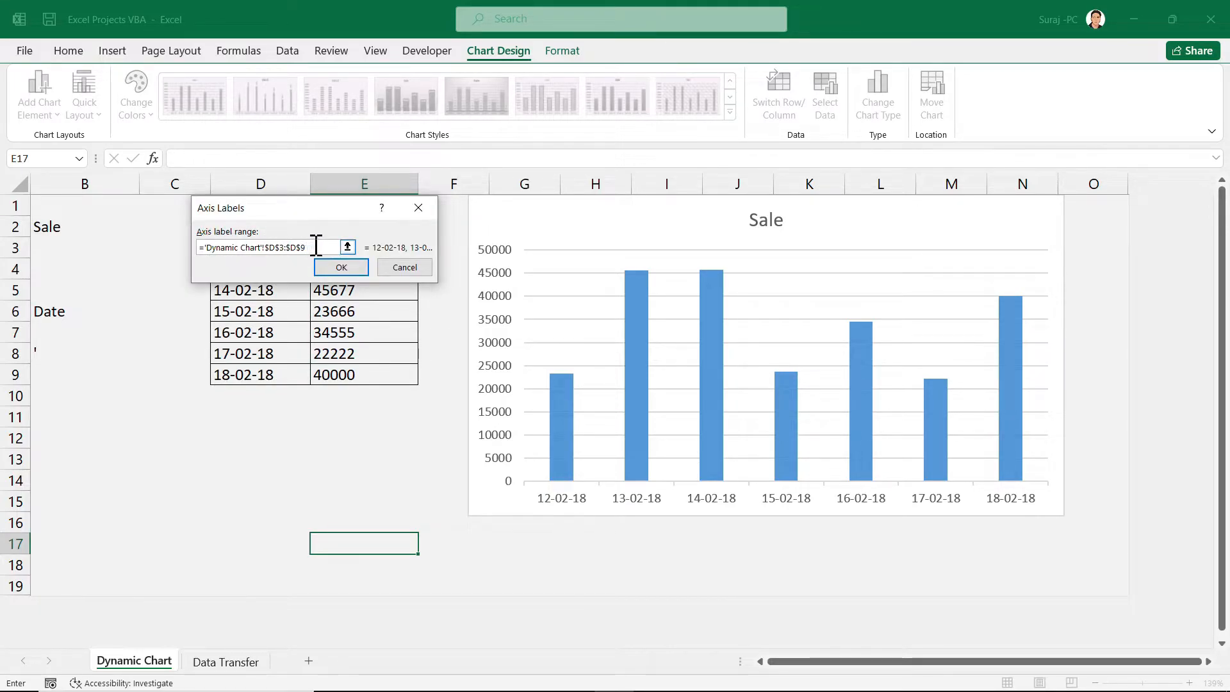
key("BackSpace")
key("BackSpace")
key("BackSpace")
left_click_drag(280, 247, 200, 247)
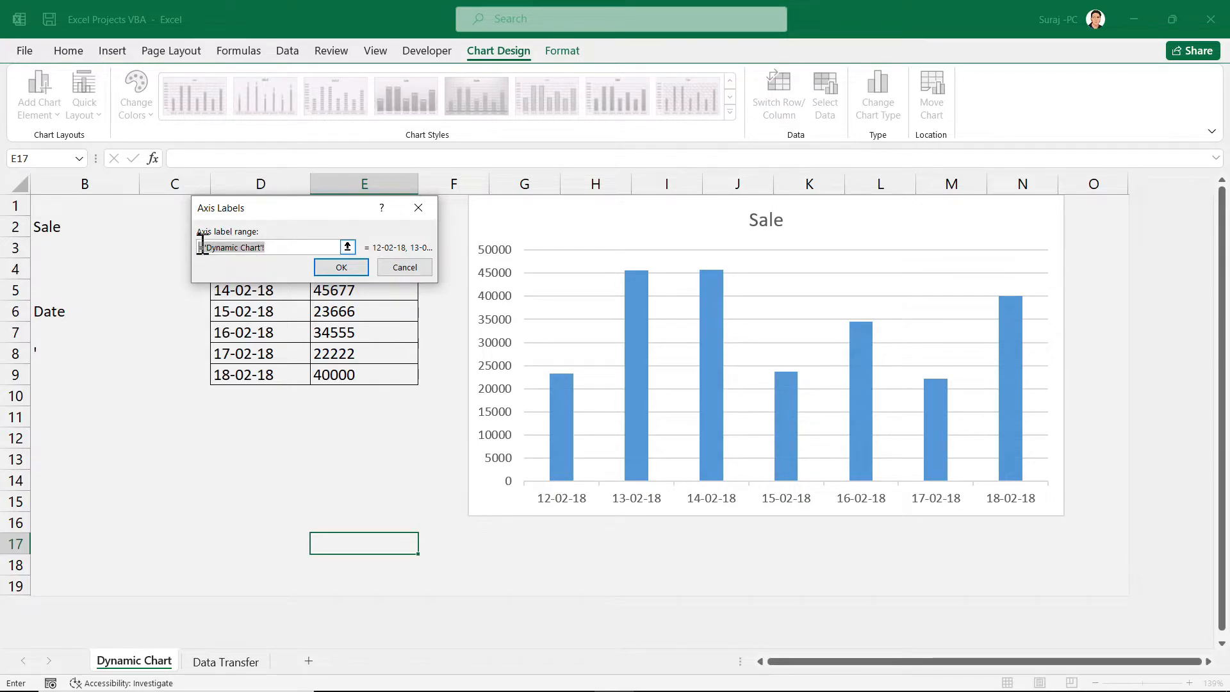
left_click(273, 248)
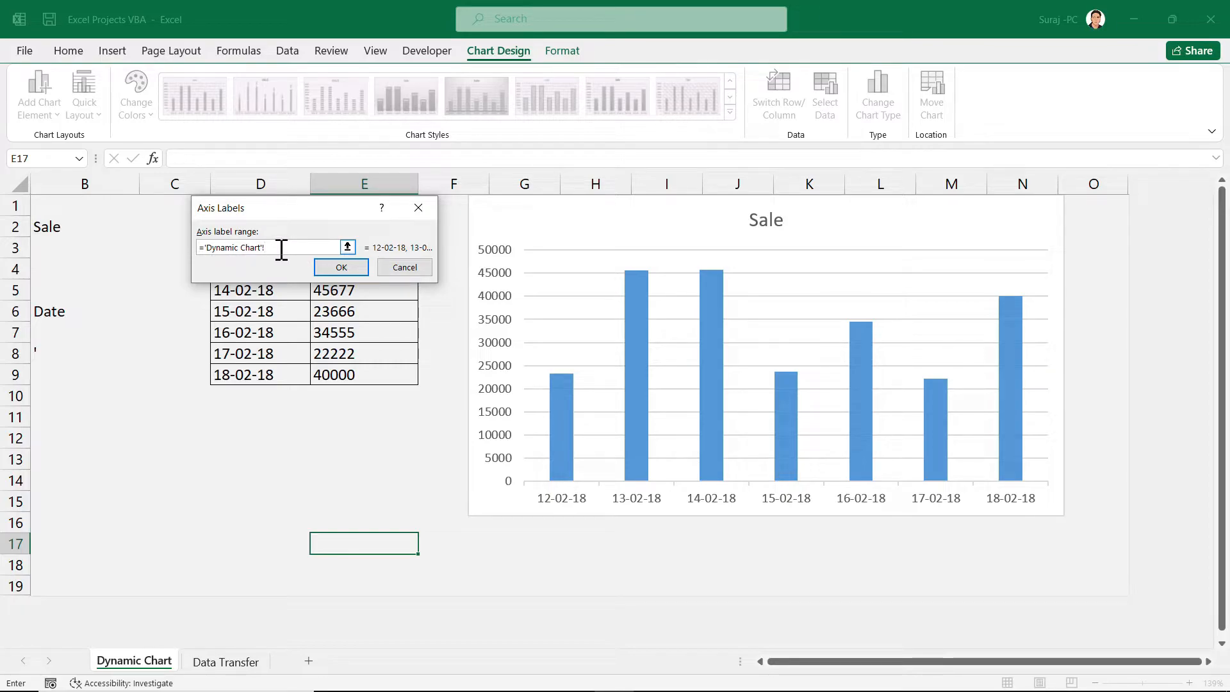
Insert the defined name Date2022 to complete the axis label range as ='Dynamic Chart'!Date2022
key("F3")
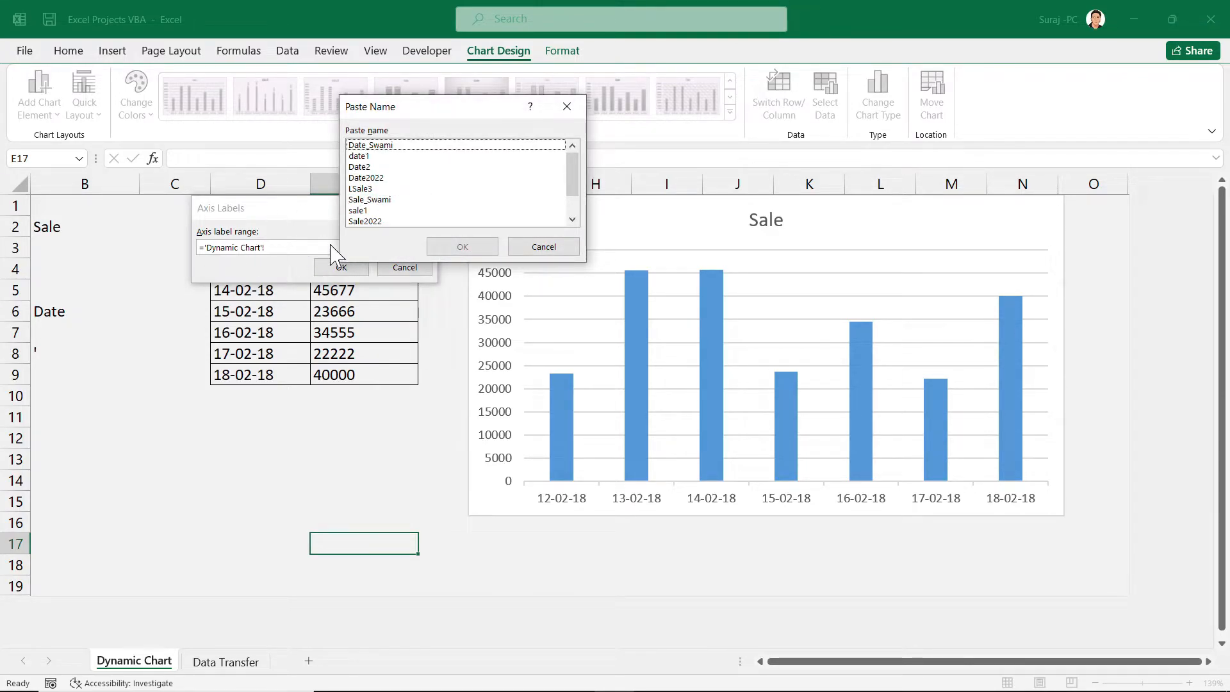
mouse_move(574, 177)
left_mouse_down()
mouse_move(572, 192)
mouse_move(572, 173)
left_mouse_up()
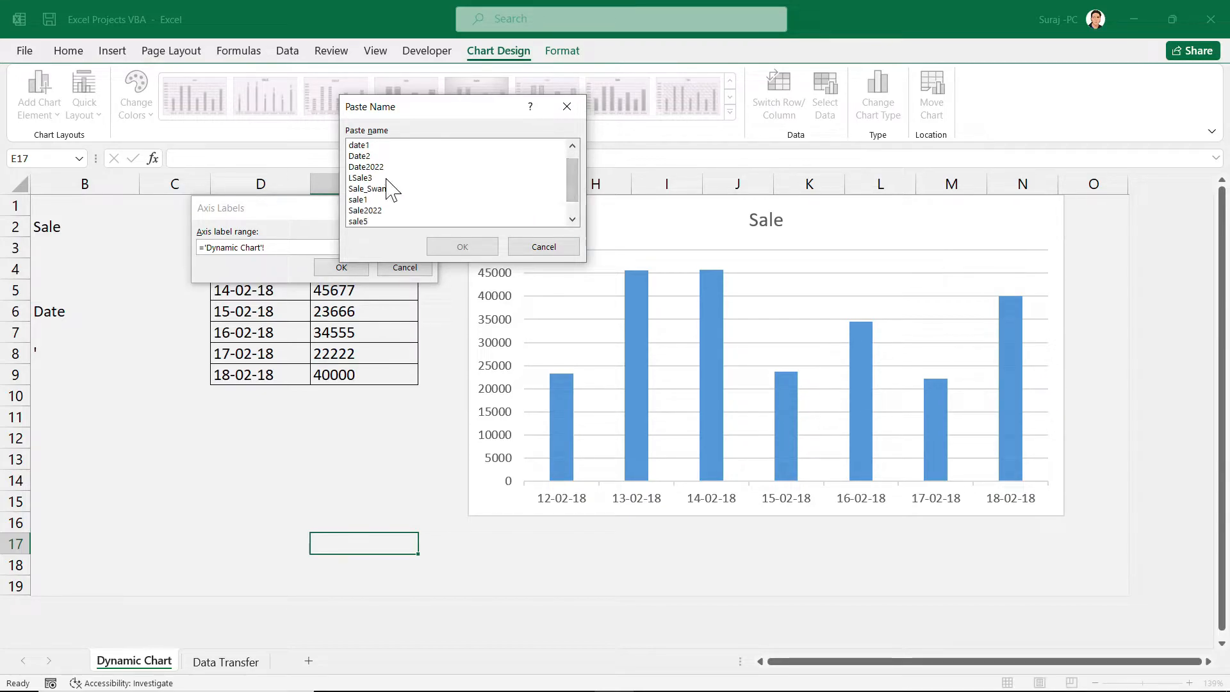
left_click(371, 168)
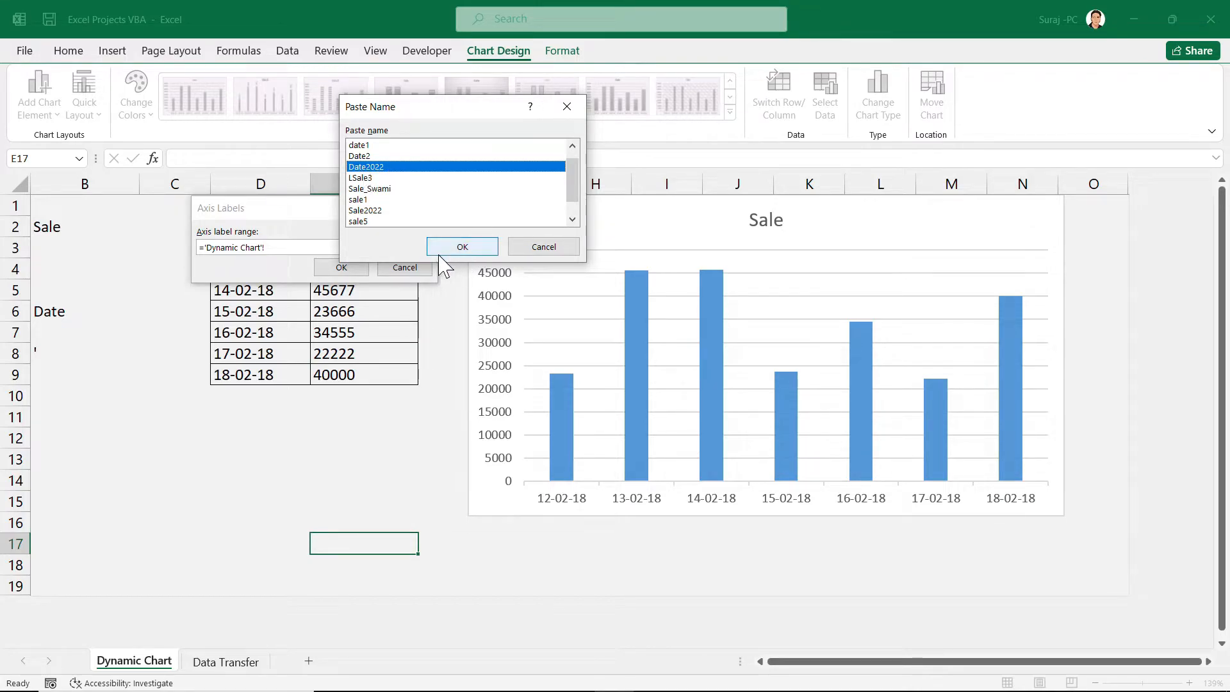
left_click(463, 247)
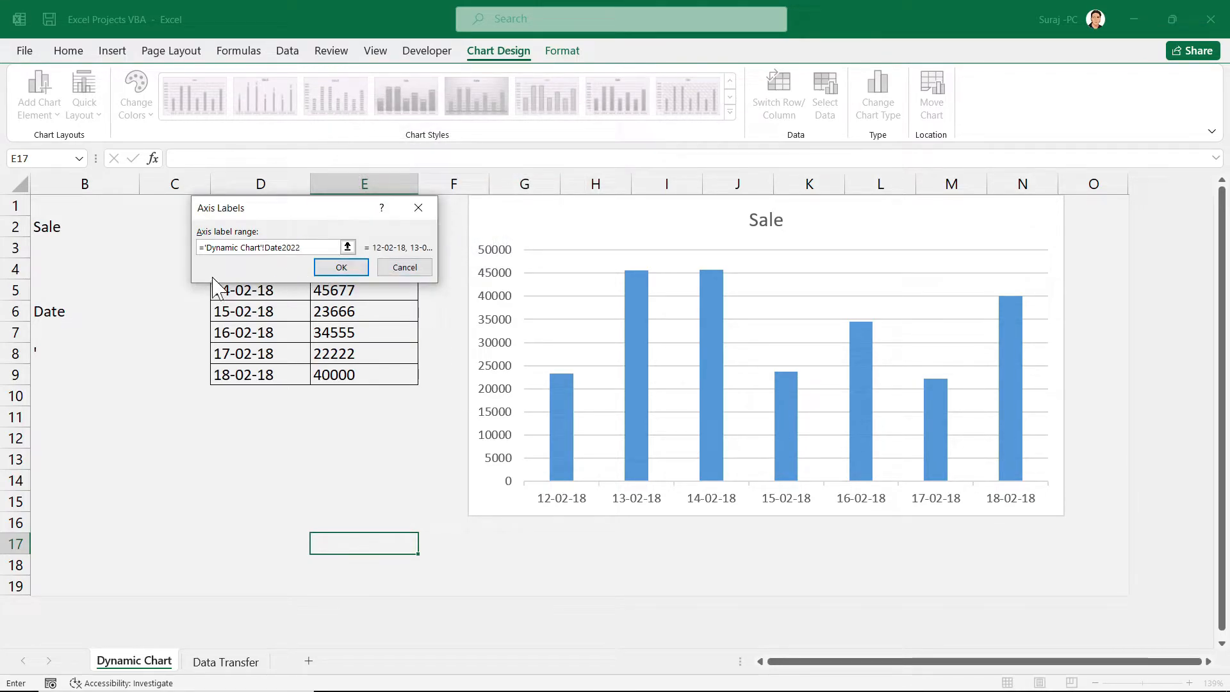
left_click_drag(227, 250, 308, 250)
left_click(308, 251)
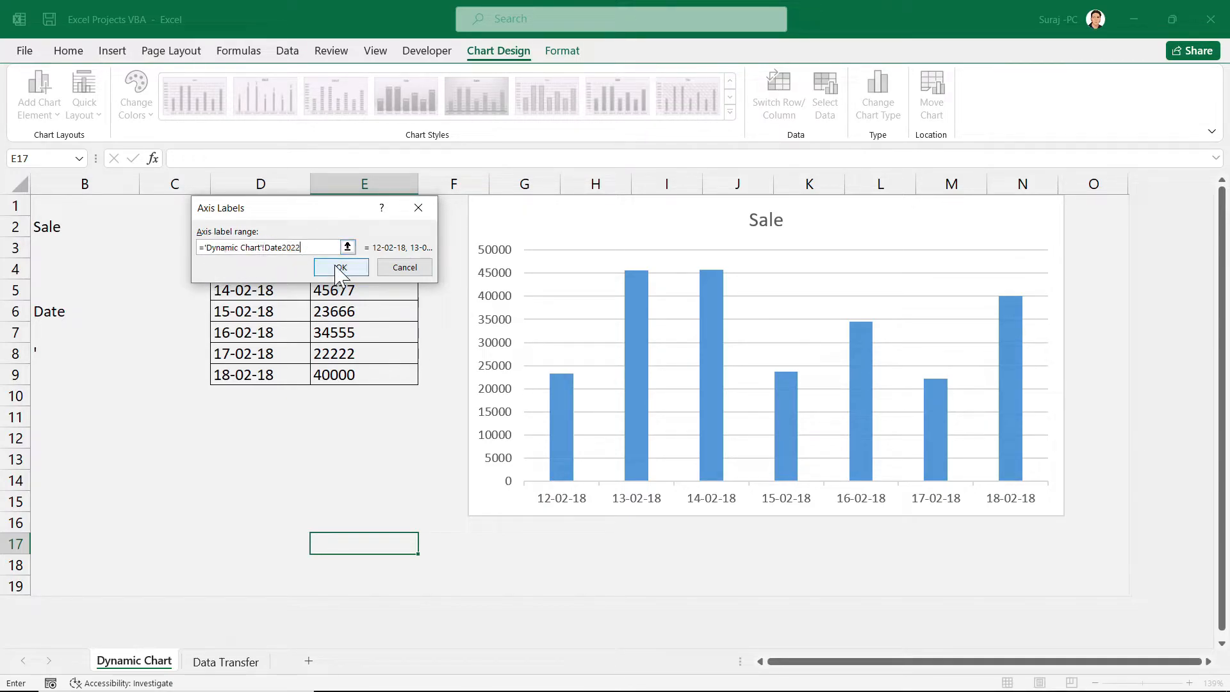
left_click(340, 268)
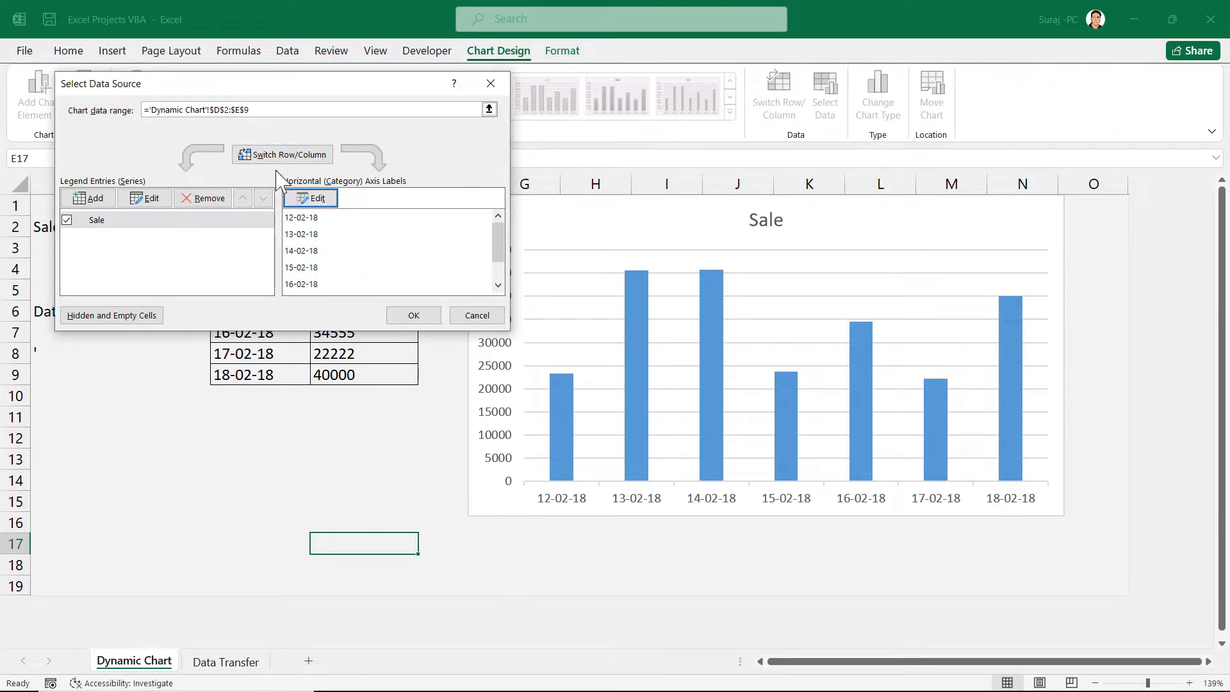
Set the Sale series values to ='Dynamic Chart'!Sale2022 using the defined name, and apply the data source changes
left_click(145, 203)
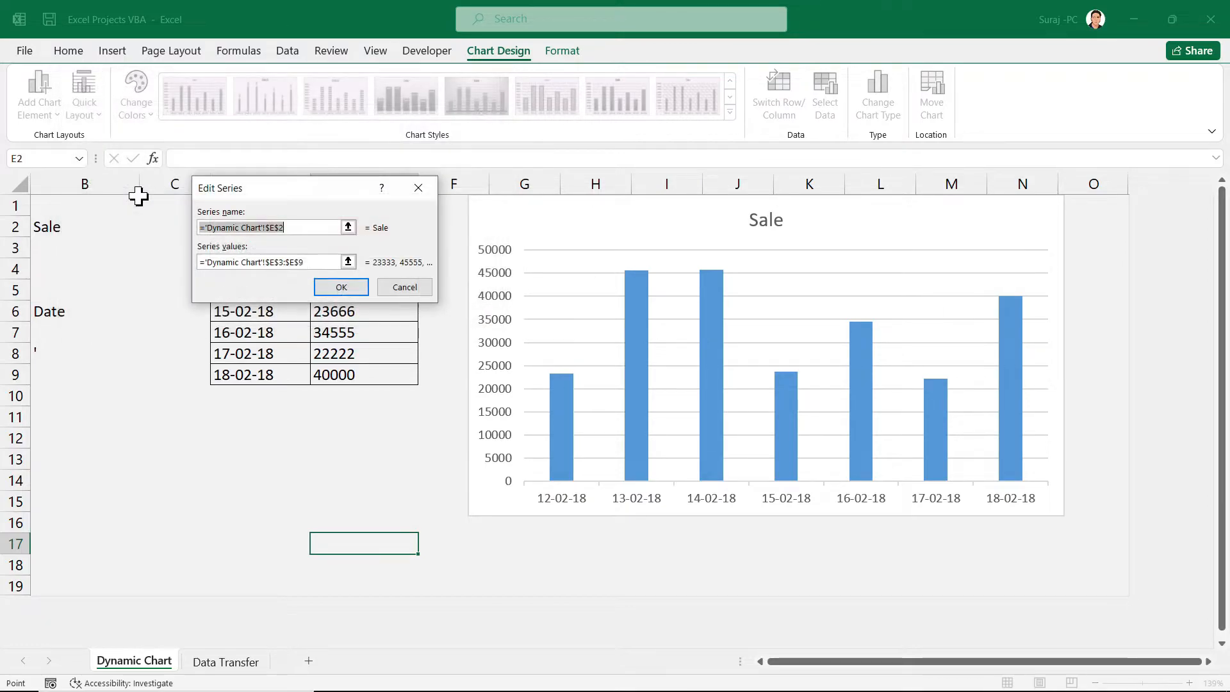
left_click(310, 262)
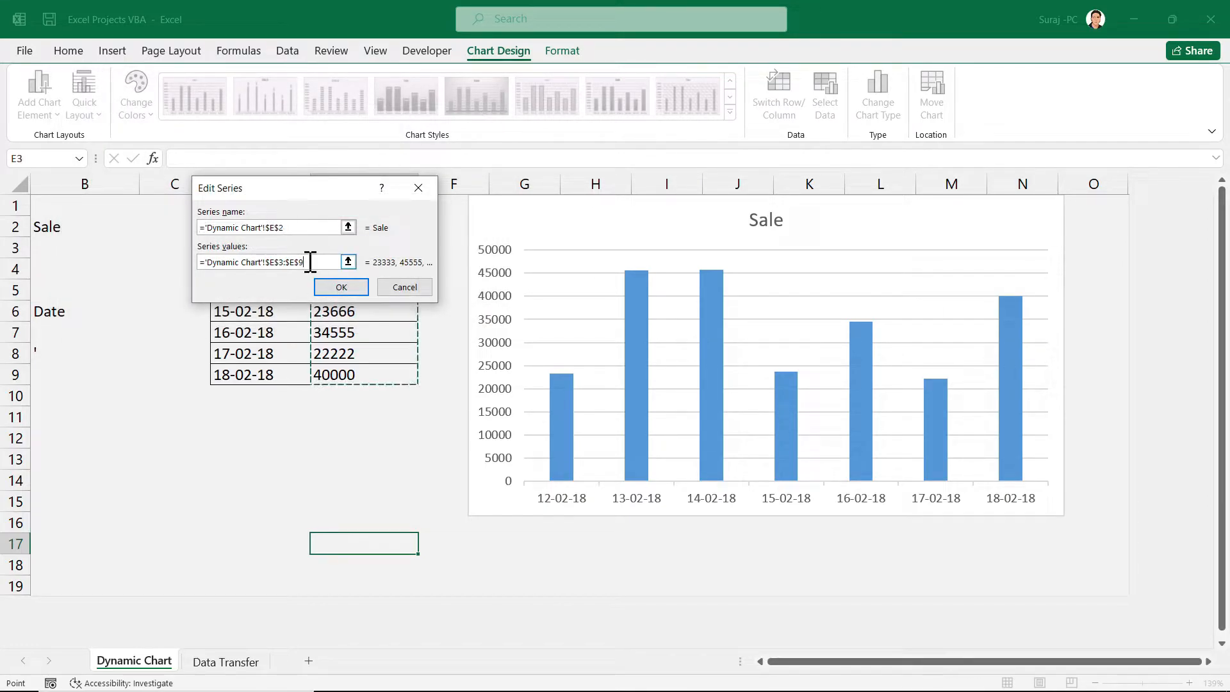
left_click(267, 262)
left_click_drag(267, 262, 288, 263)
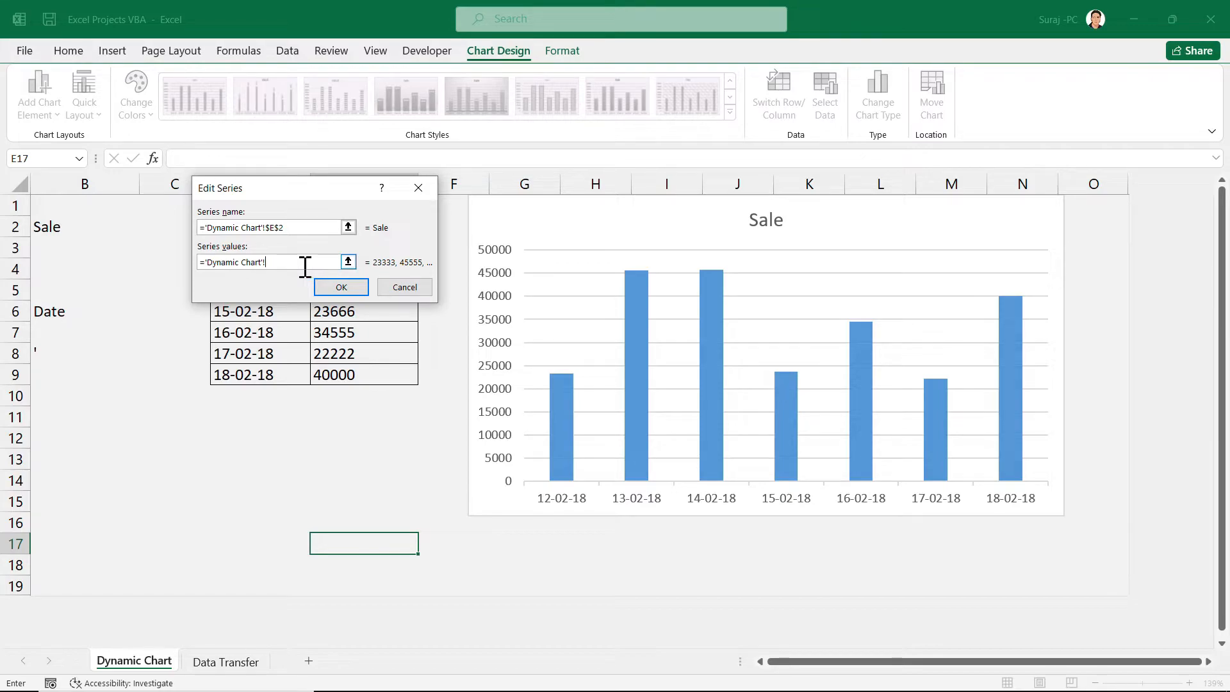
key("F3")
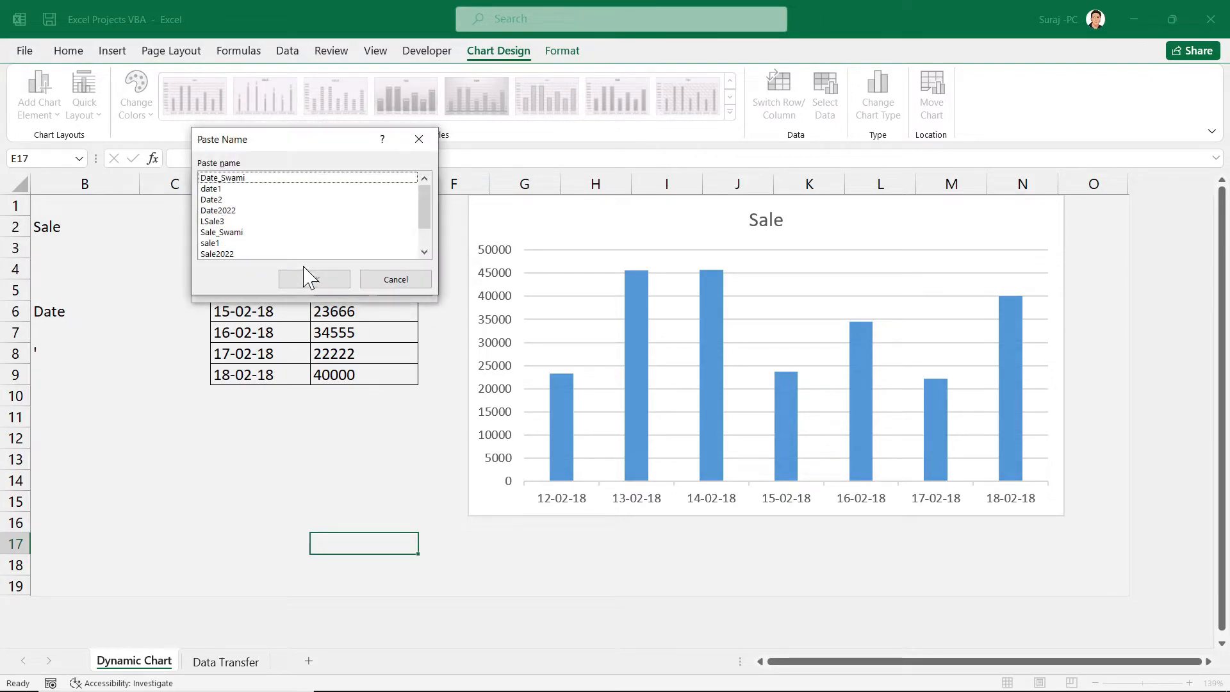
left_click_drag(290, 148, 549, 175)
left_click(490, 281)
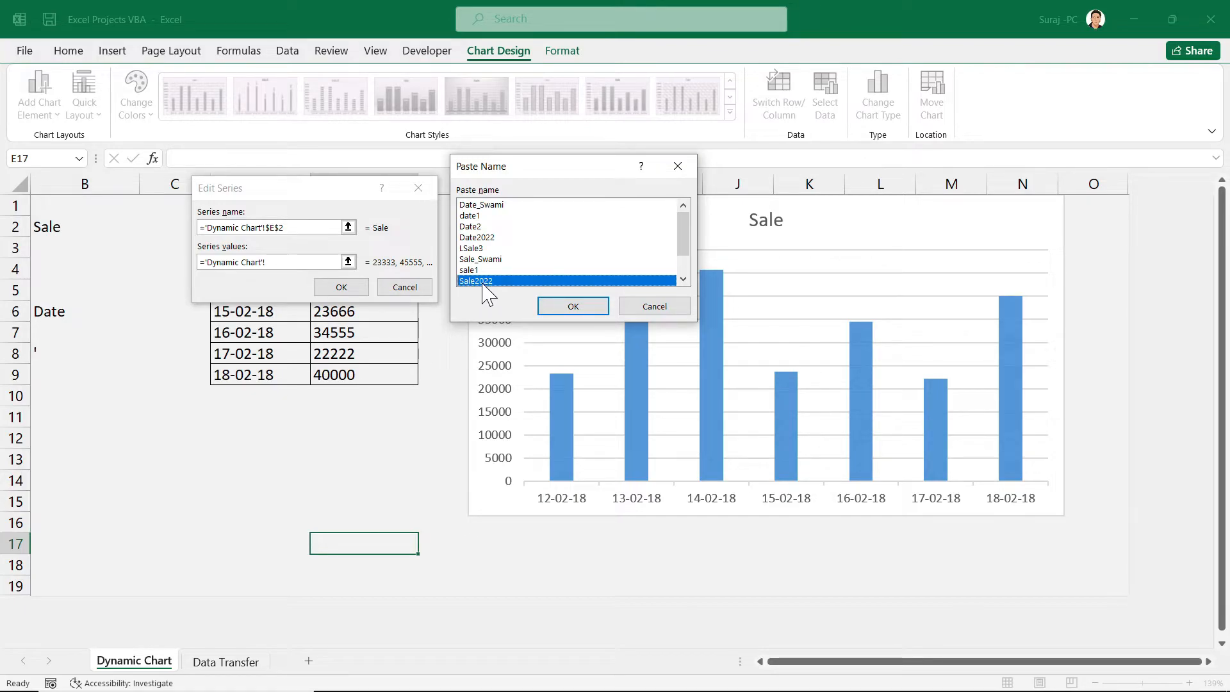
left_click(583, 309)
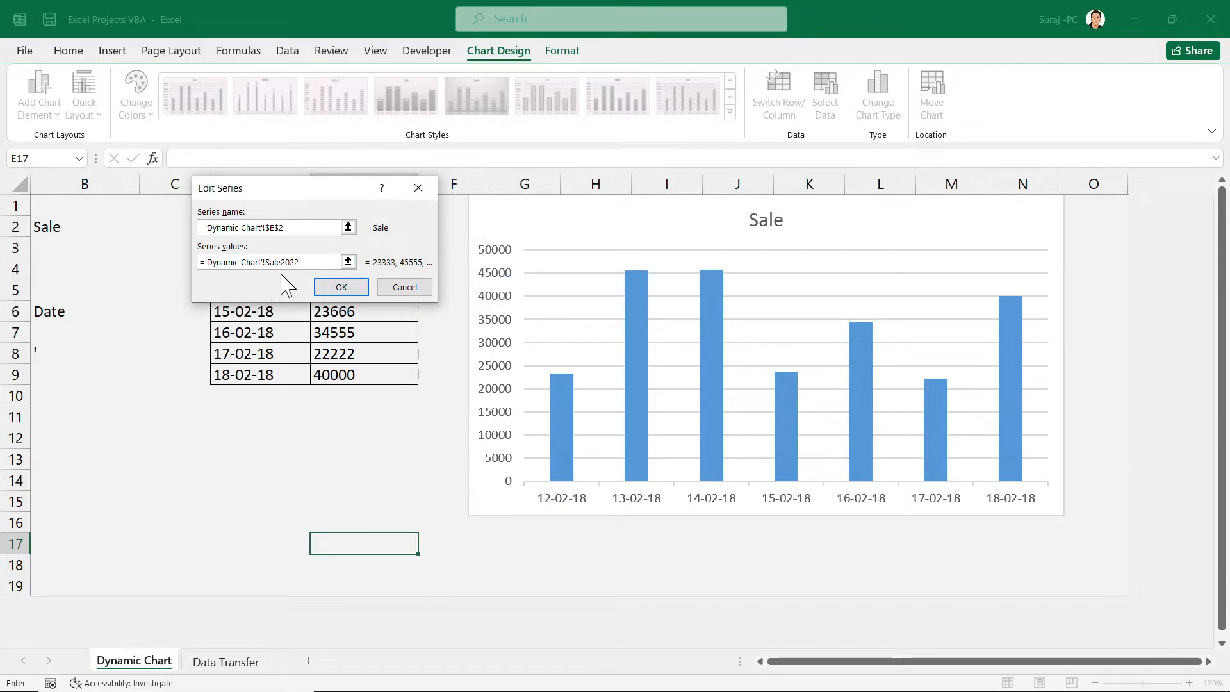
left_click_drag(307, 263, 173, 268)
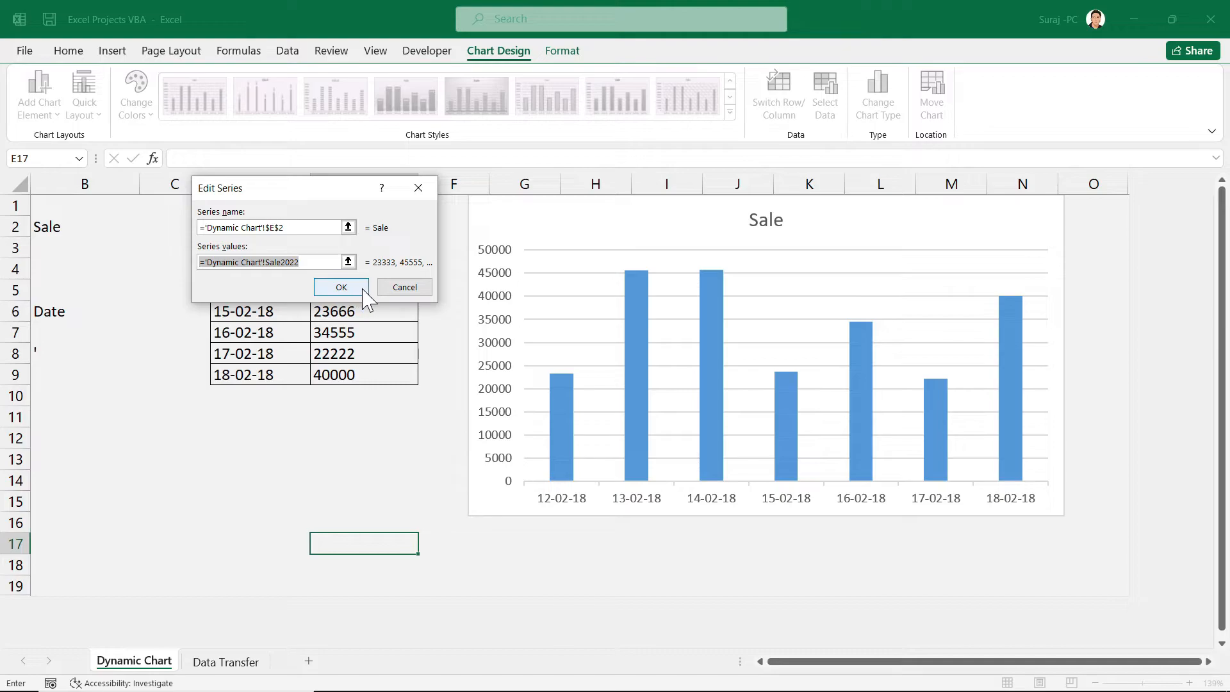
left_click(341, 287)
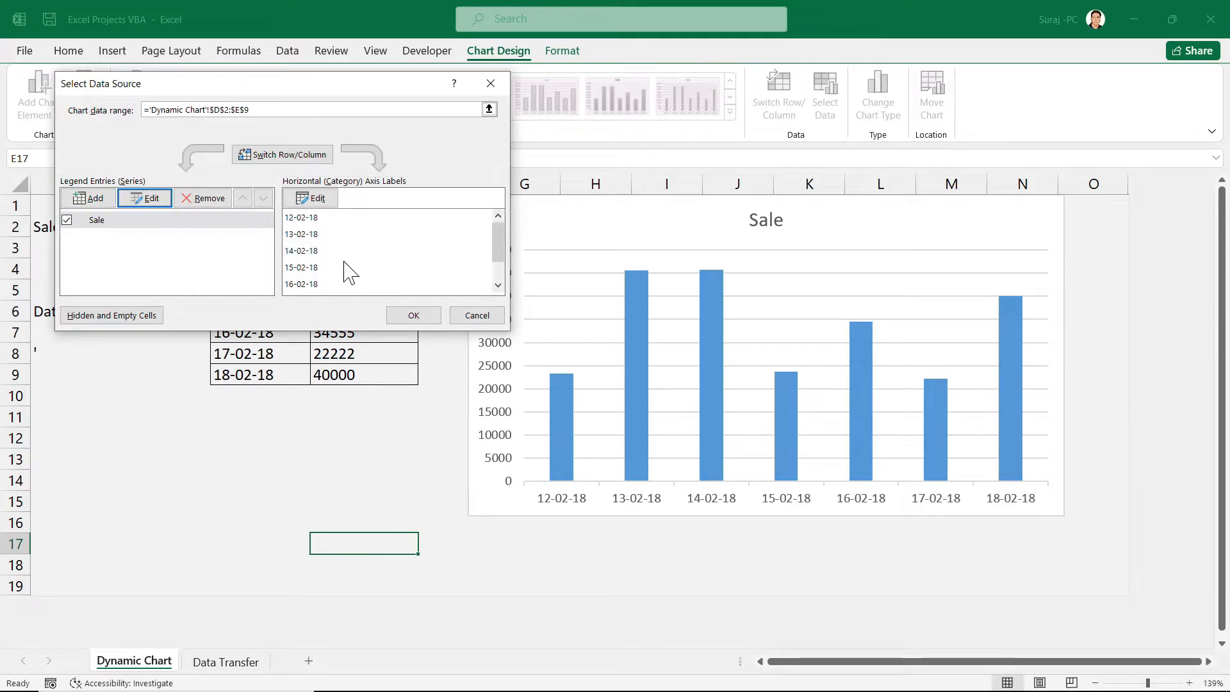
left_click(413, 316)
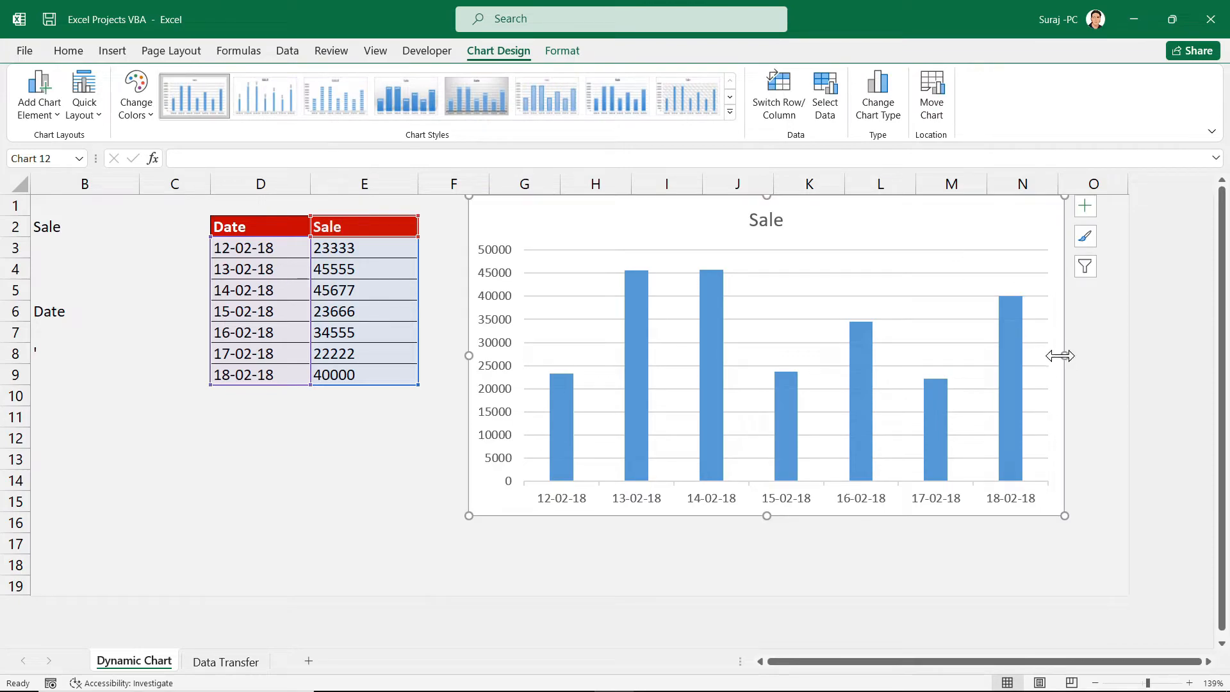
Widen the Sale chart by extending its right edge into column O, and select cell D10 below the dates
left_click_drag(1060, 356, 1109, 356)
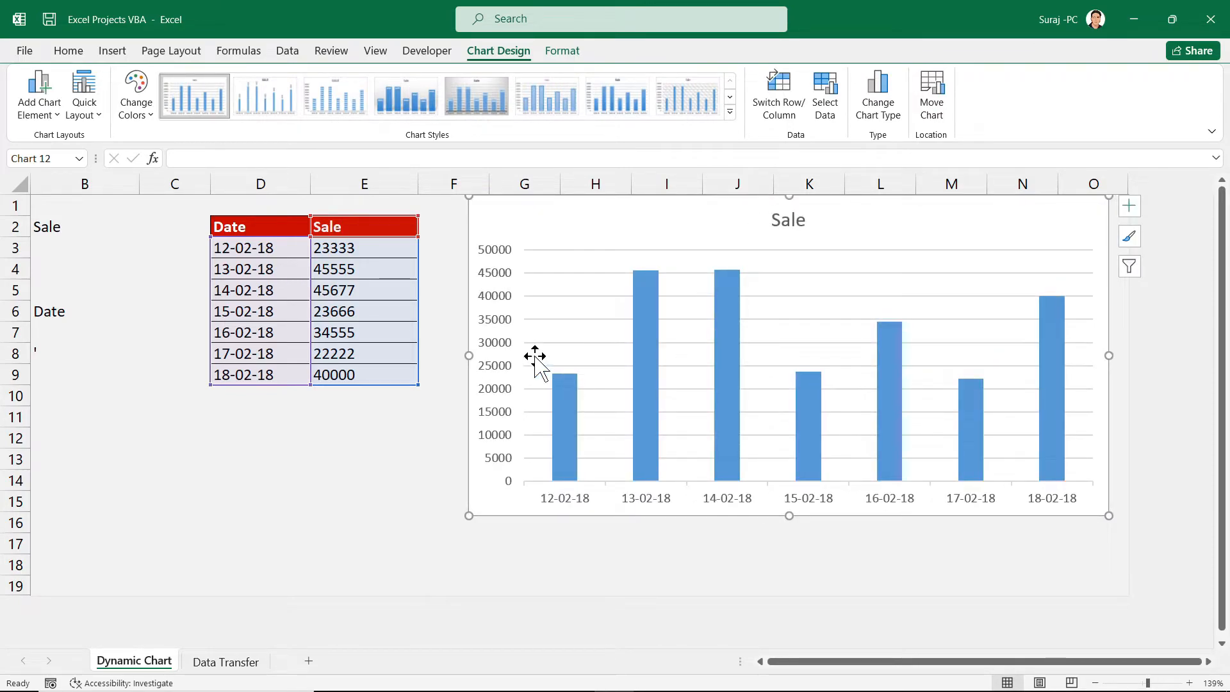
left_click(247, 401)
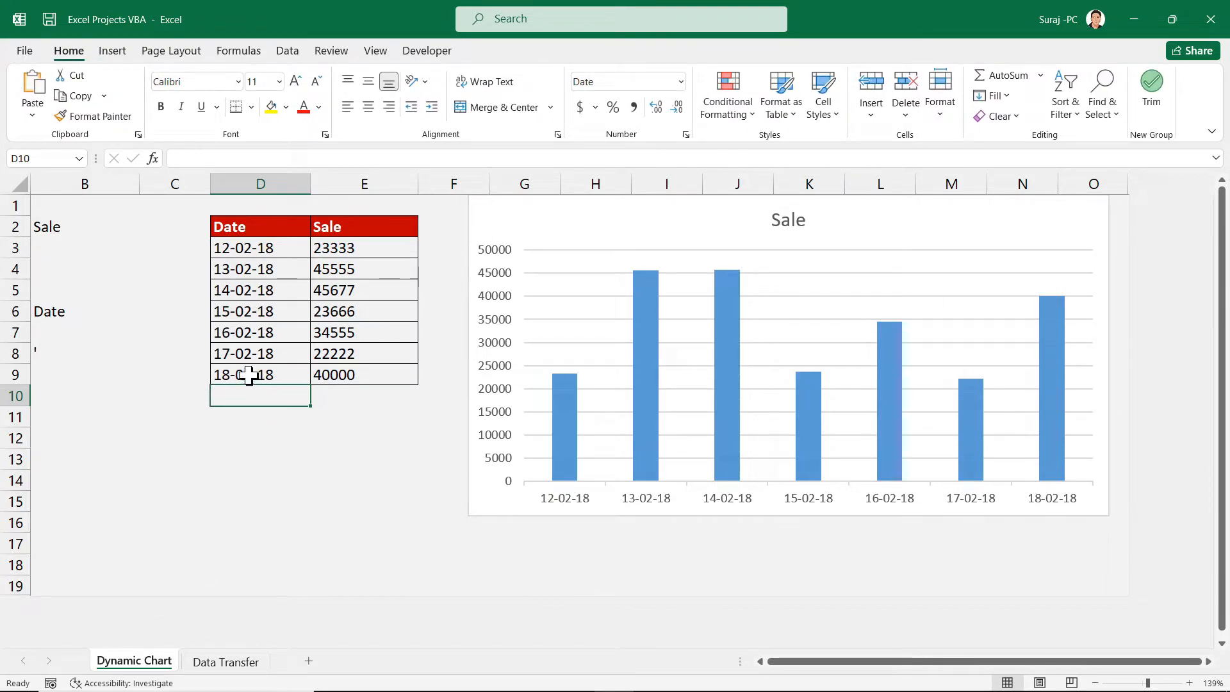
Add a new row below the table with the date 19-2-2018 and a sale of 45000
type("19")
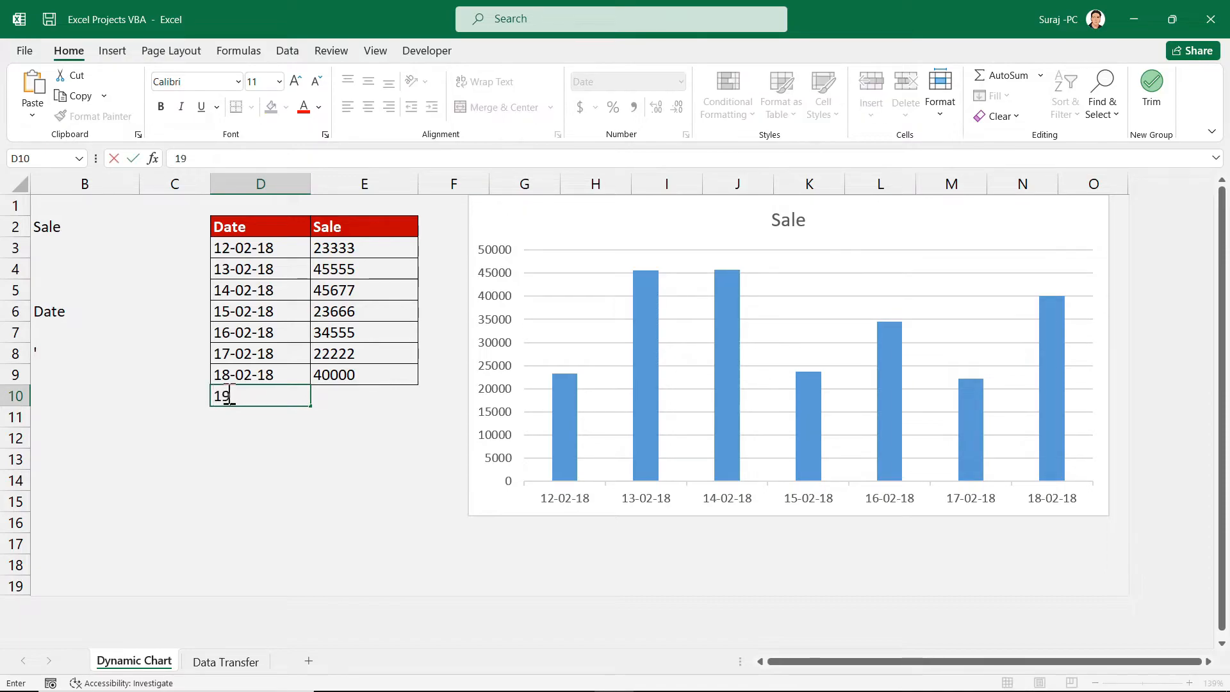
type("-2-2018")
key("Tab")
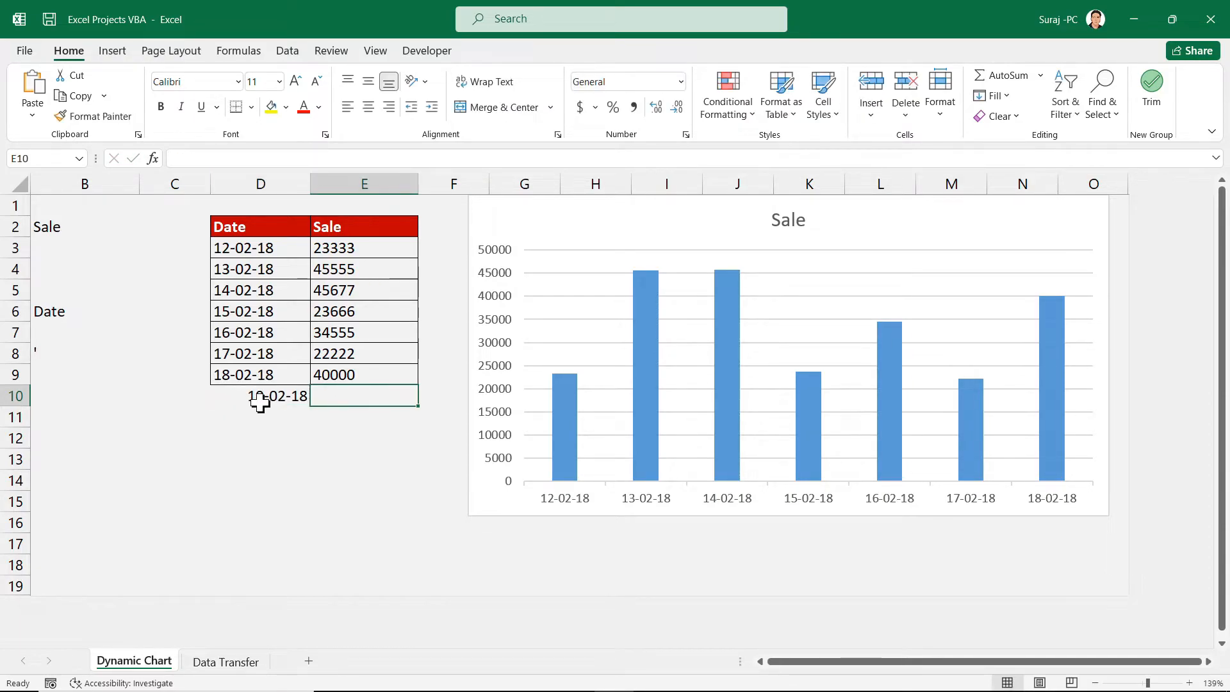
type("45")
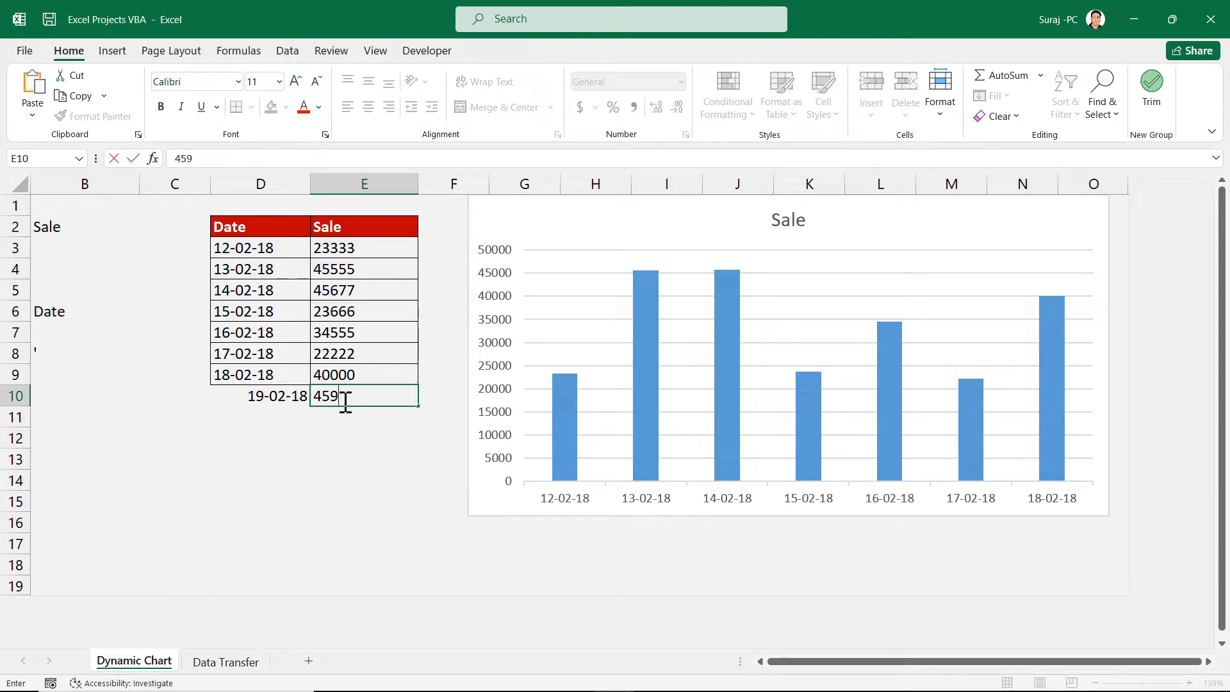
type("000")
key("Return")
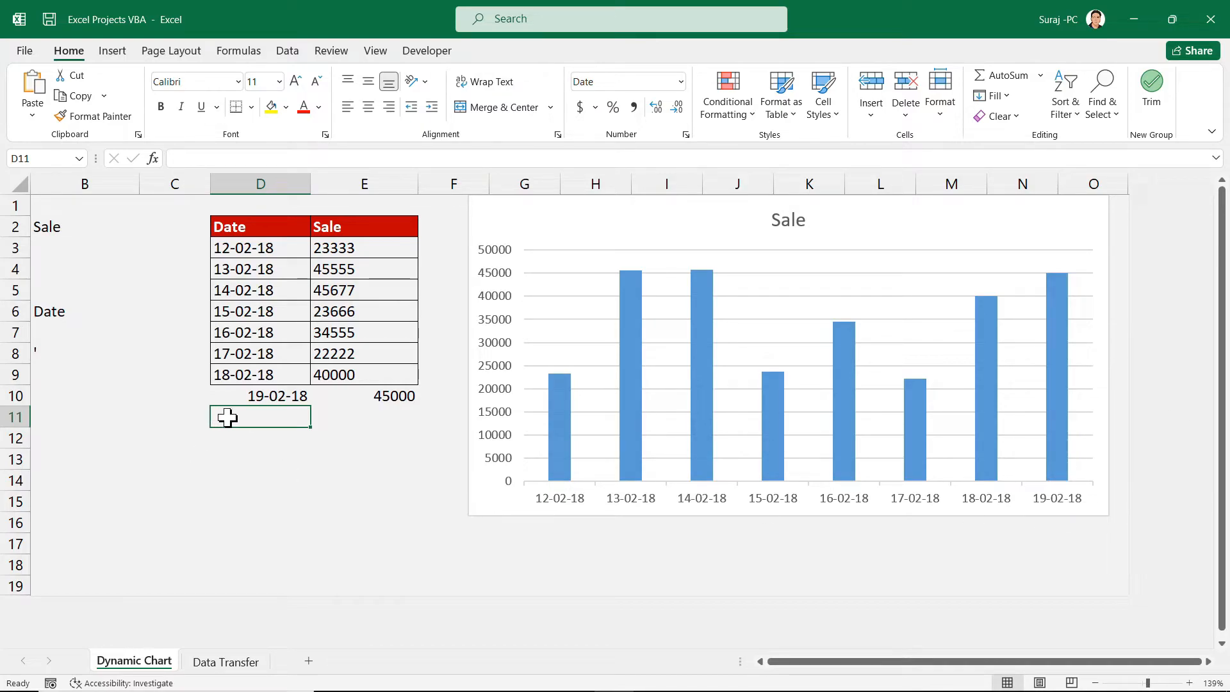
Add another row in D11:E11 with the date 20-2-18 and a sale of 65000
type("2")
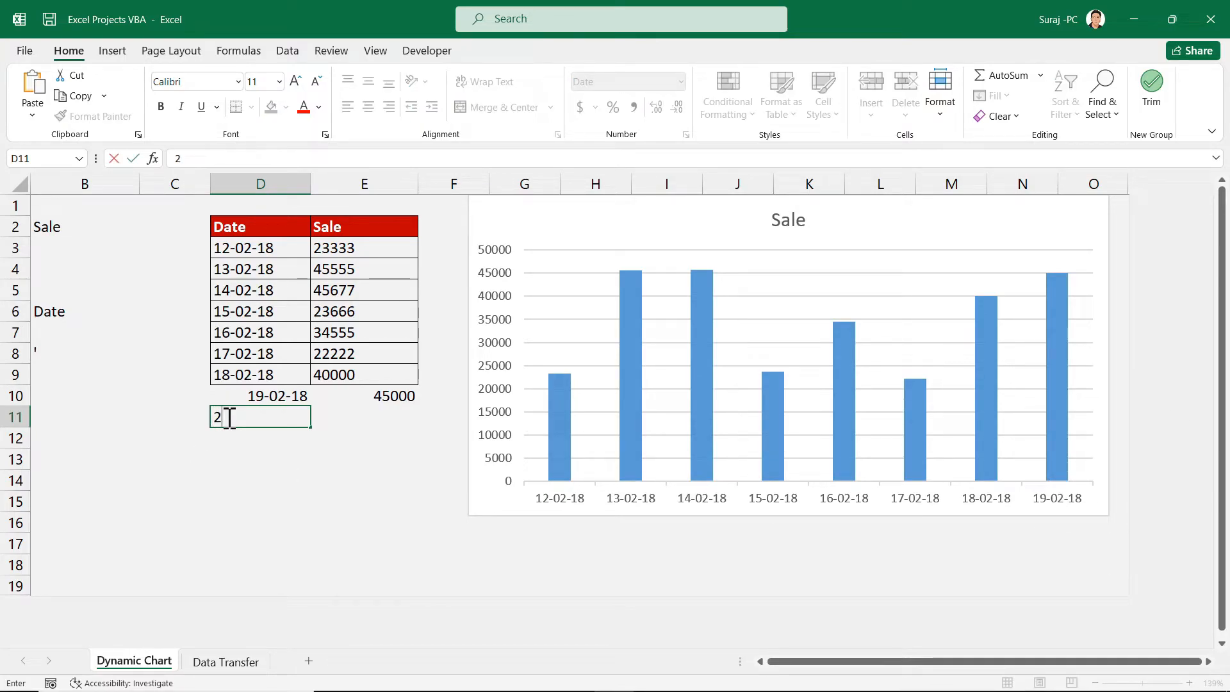
type("0-2-18")
key("Tab")
type("65000")
key("Return")
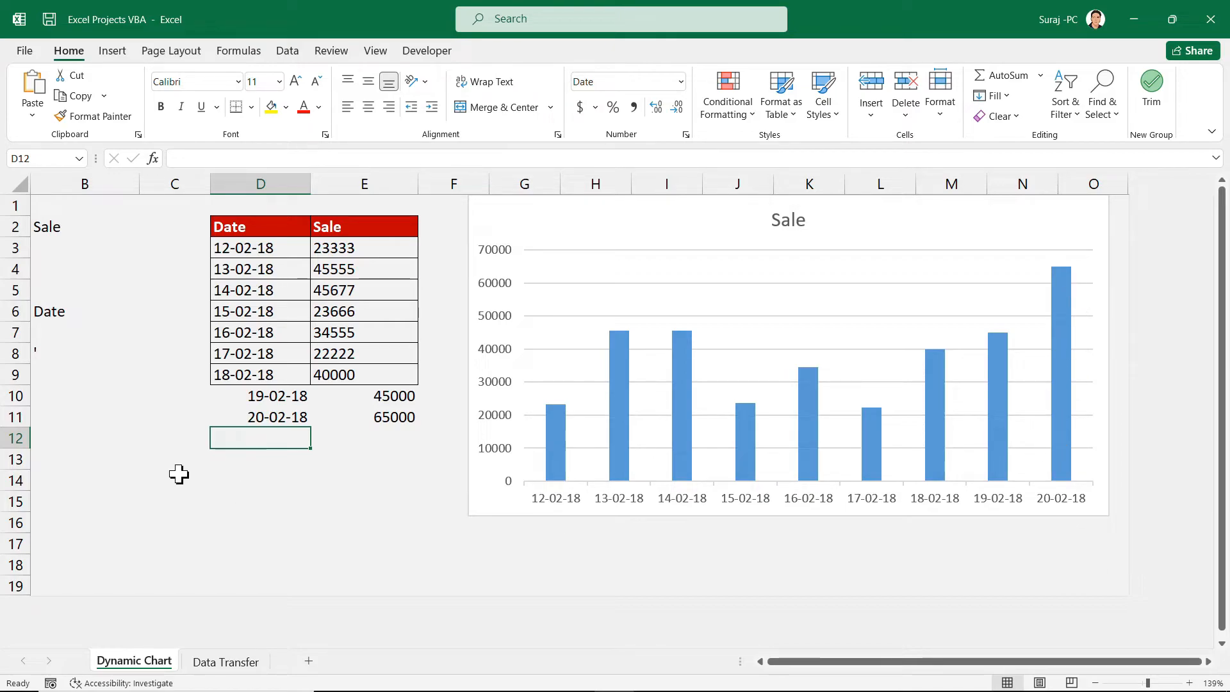
Format the Sale series' fill to vary colors by point, and close the formatting pane
left_click(565, 228)
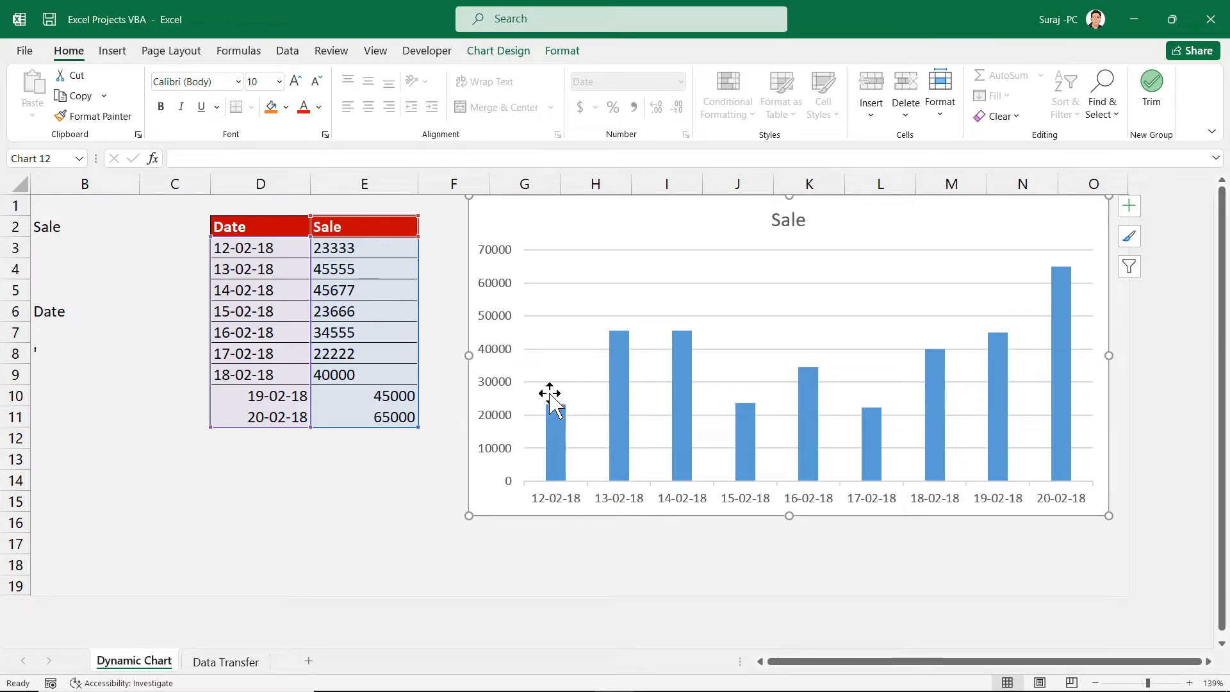
left_click(384, 567)
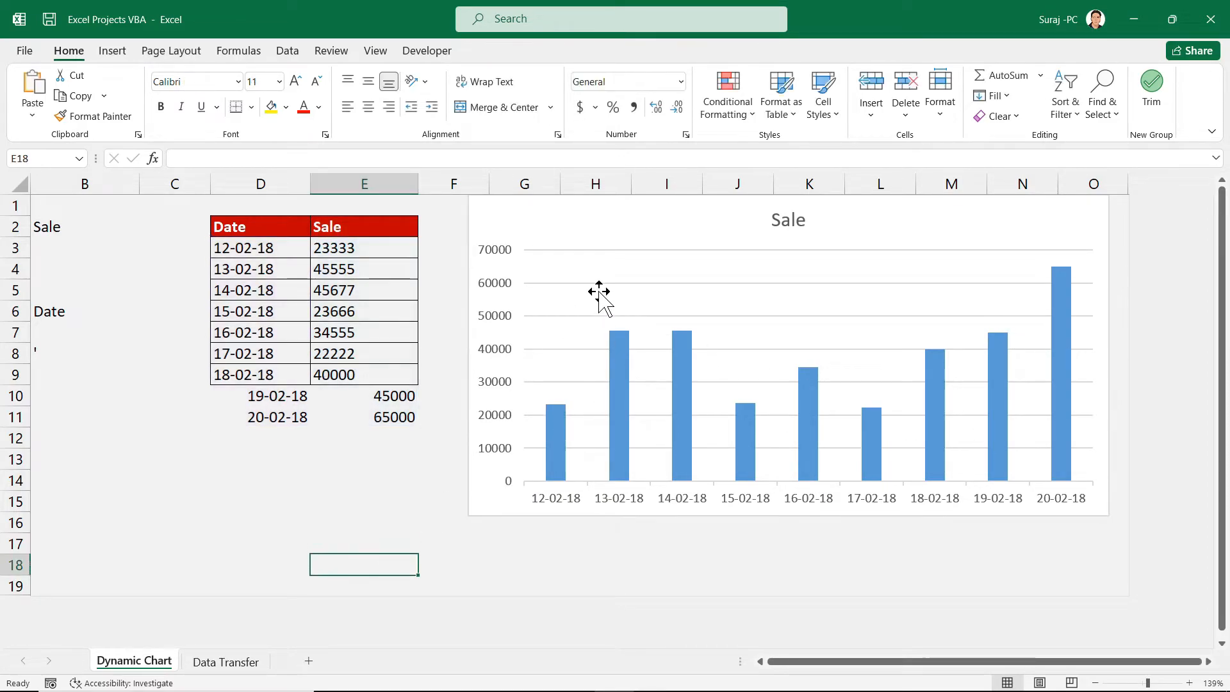
left_click(578, 225)
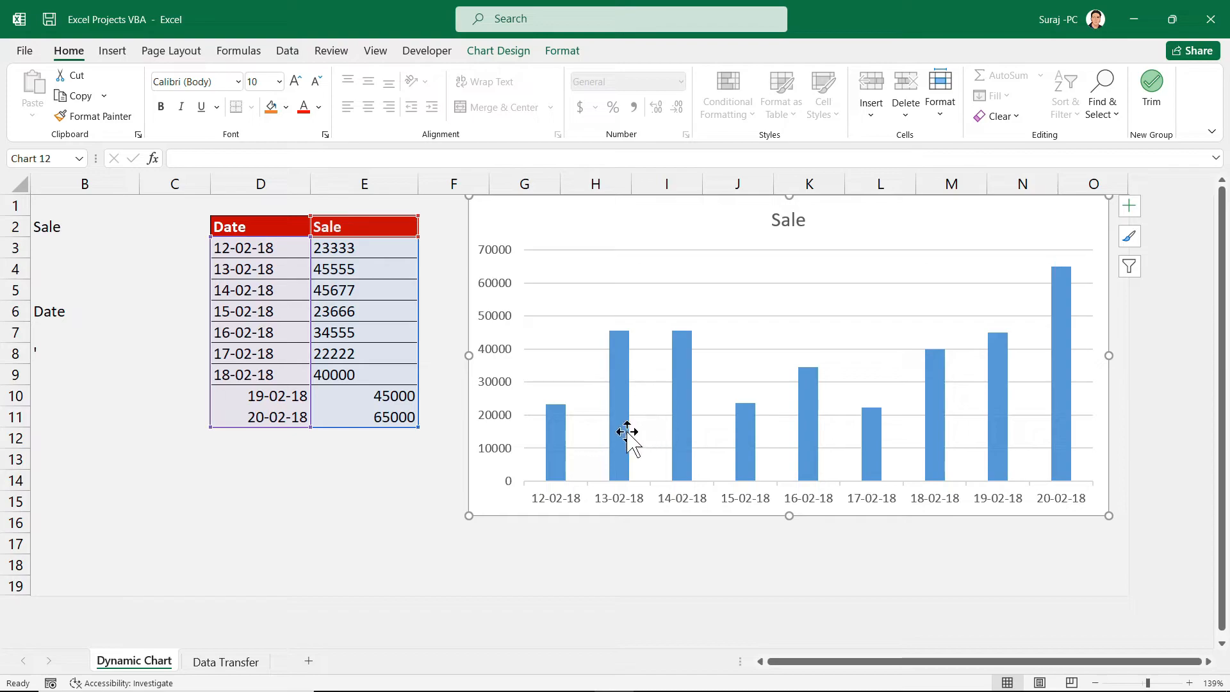
left_click(616, 383)
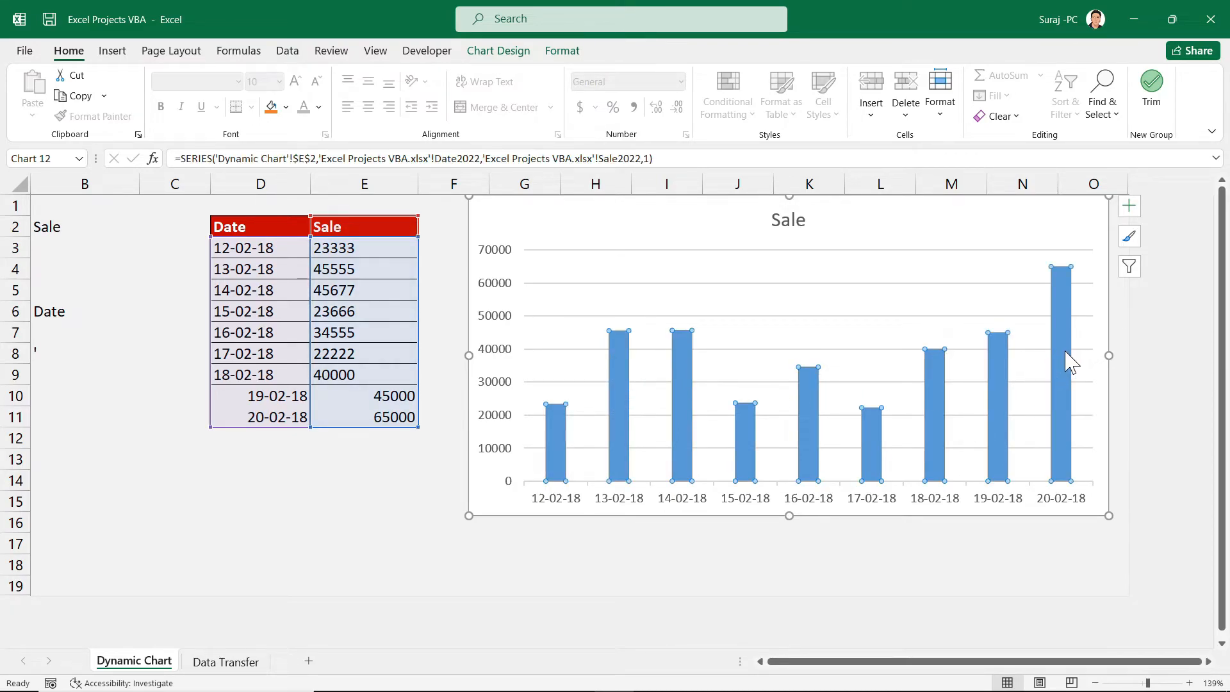
right_click(619, 359)
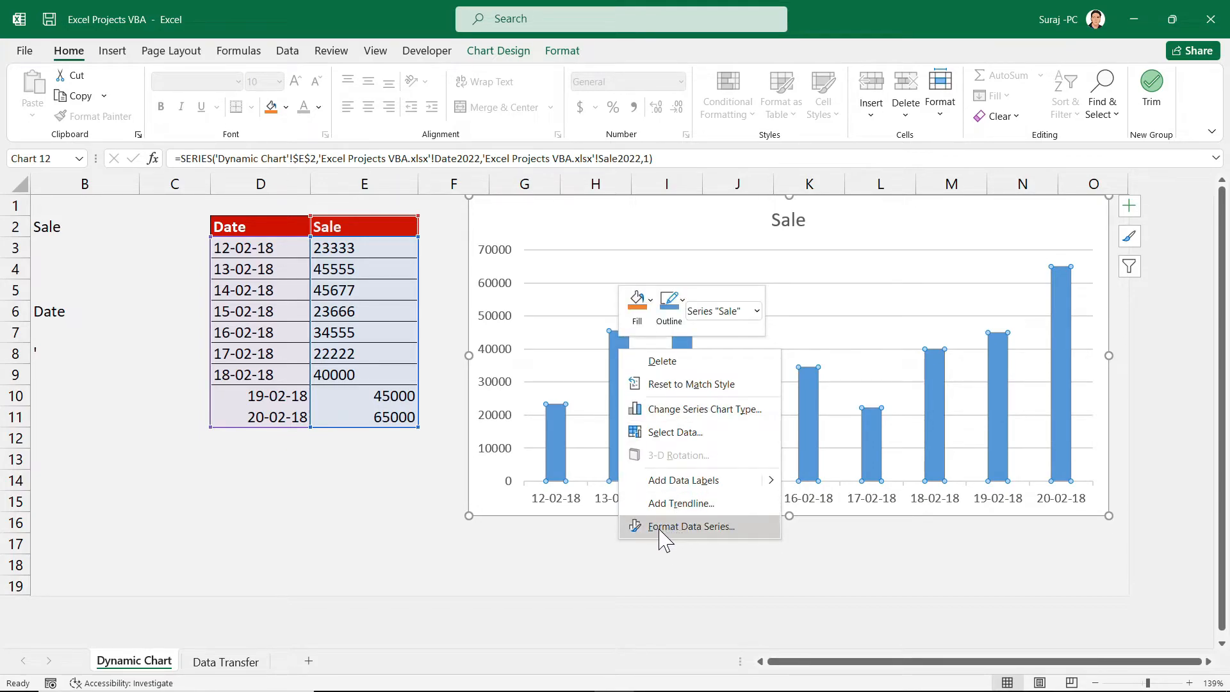
left_click(685, 527)
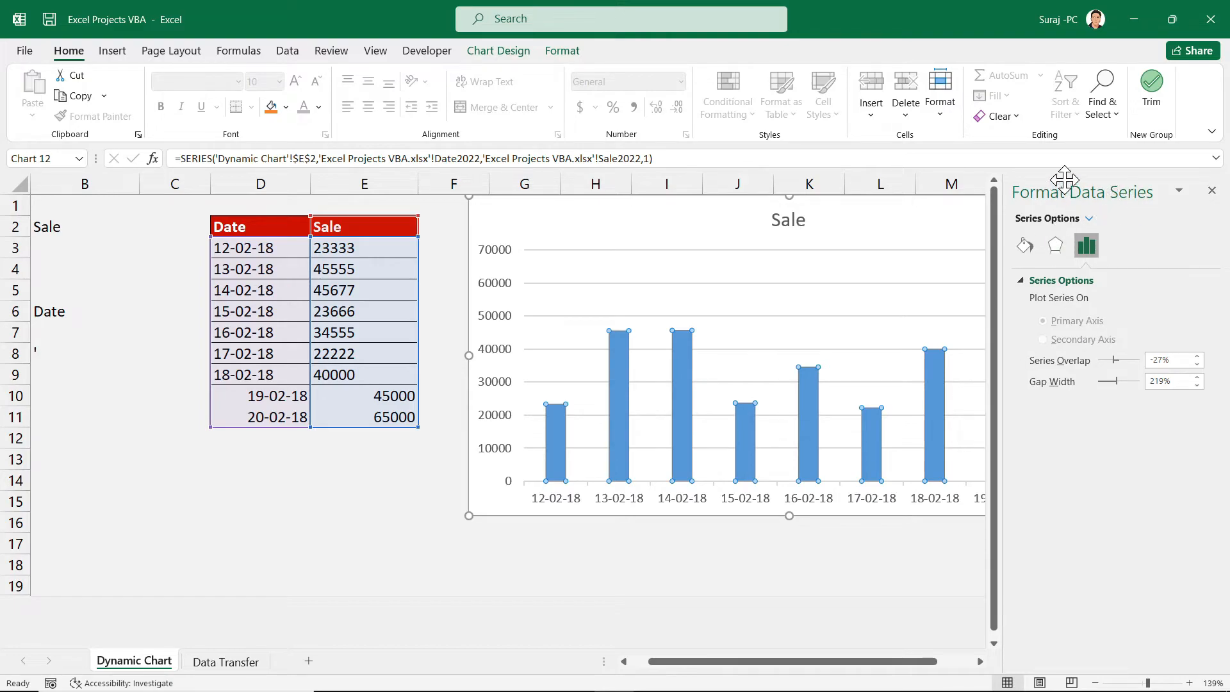
left_click(1025, 246)
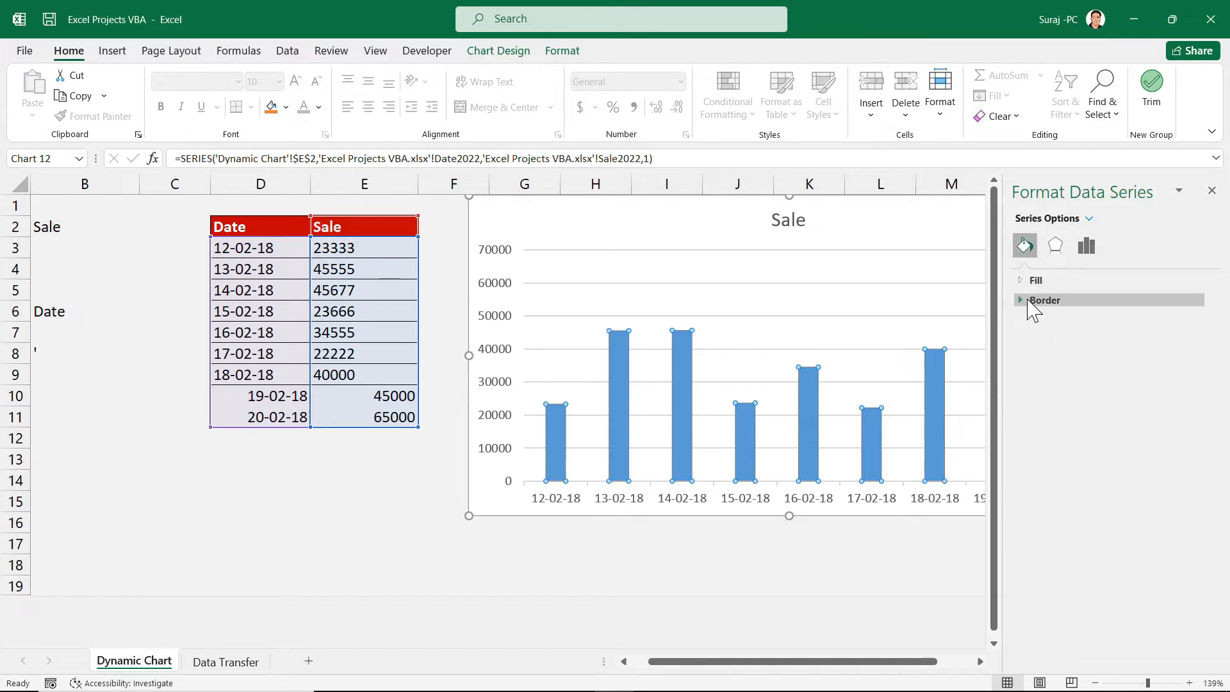
left_click(1023, 281)
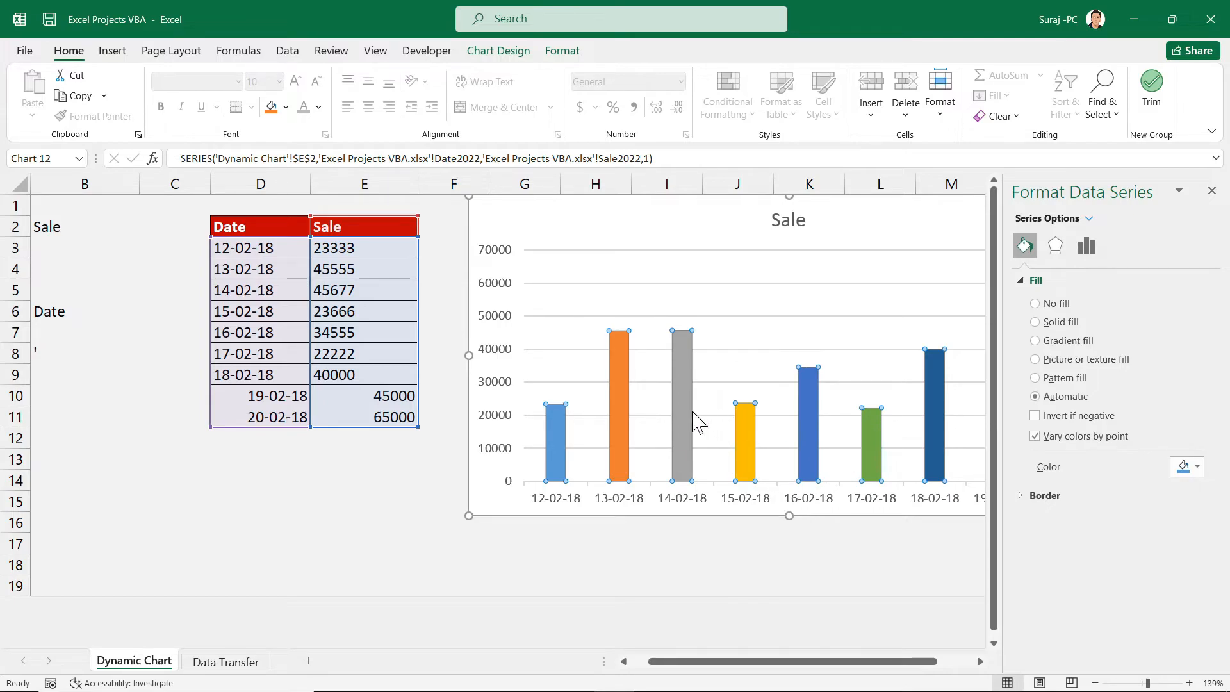
left_click(1211, 190)
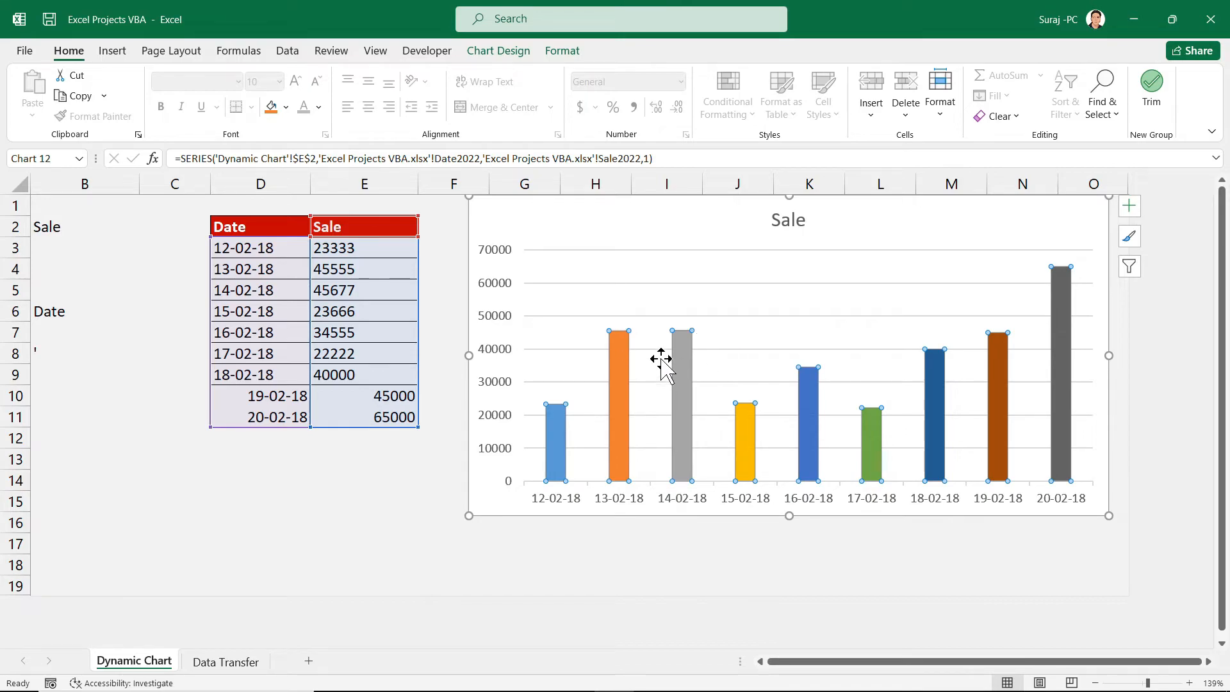
Add plain data labels to the columns of the Sale series
mouse_move(620, 350)
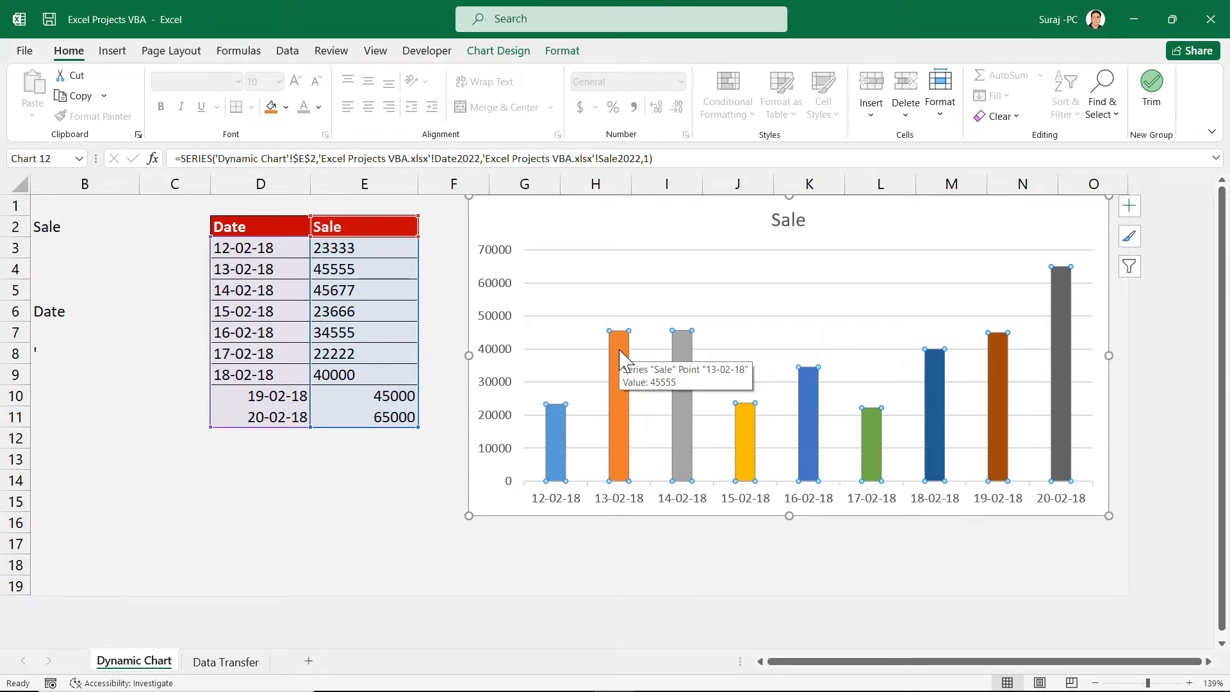
right_click(620, 351)
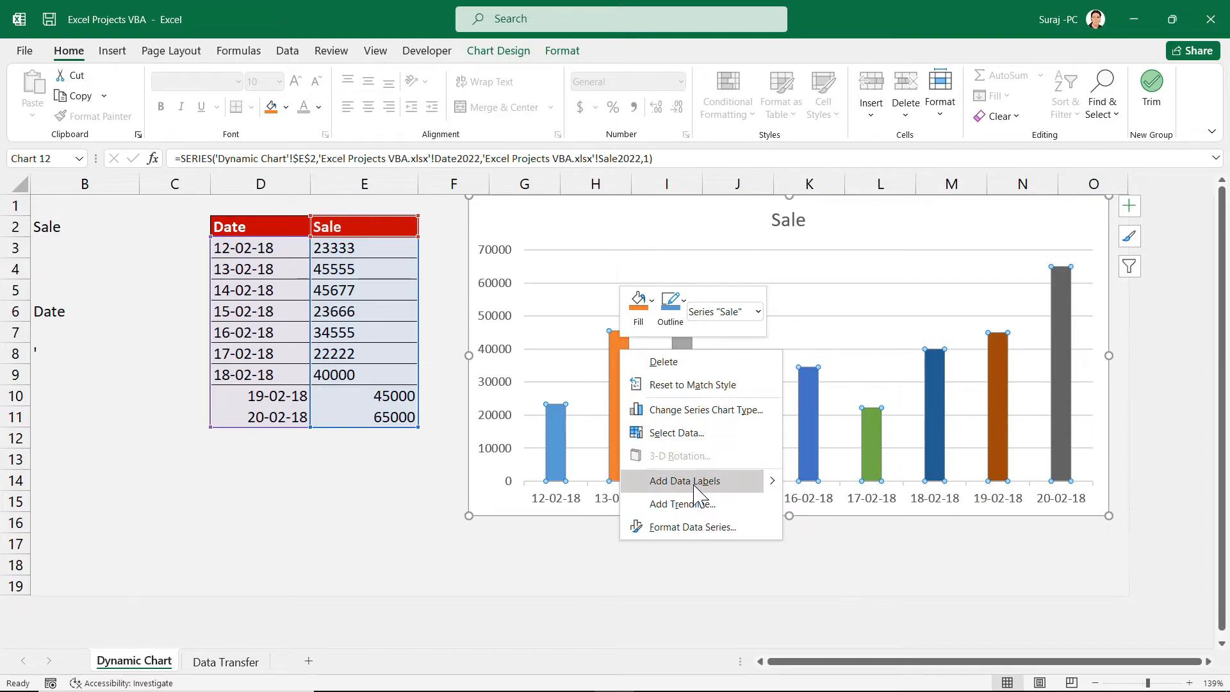
mouse_move(769, 492)
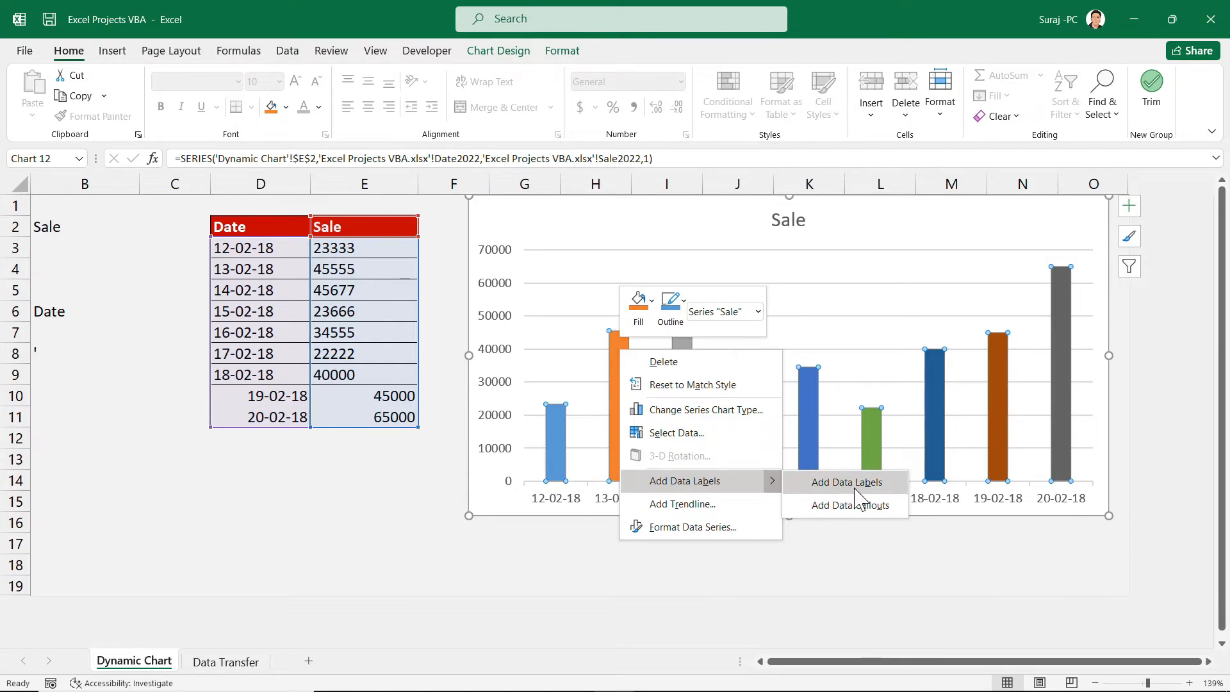
left_click(826, 490)
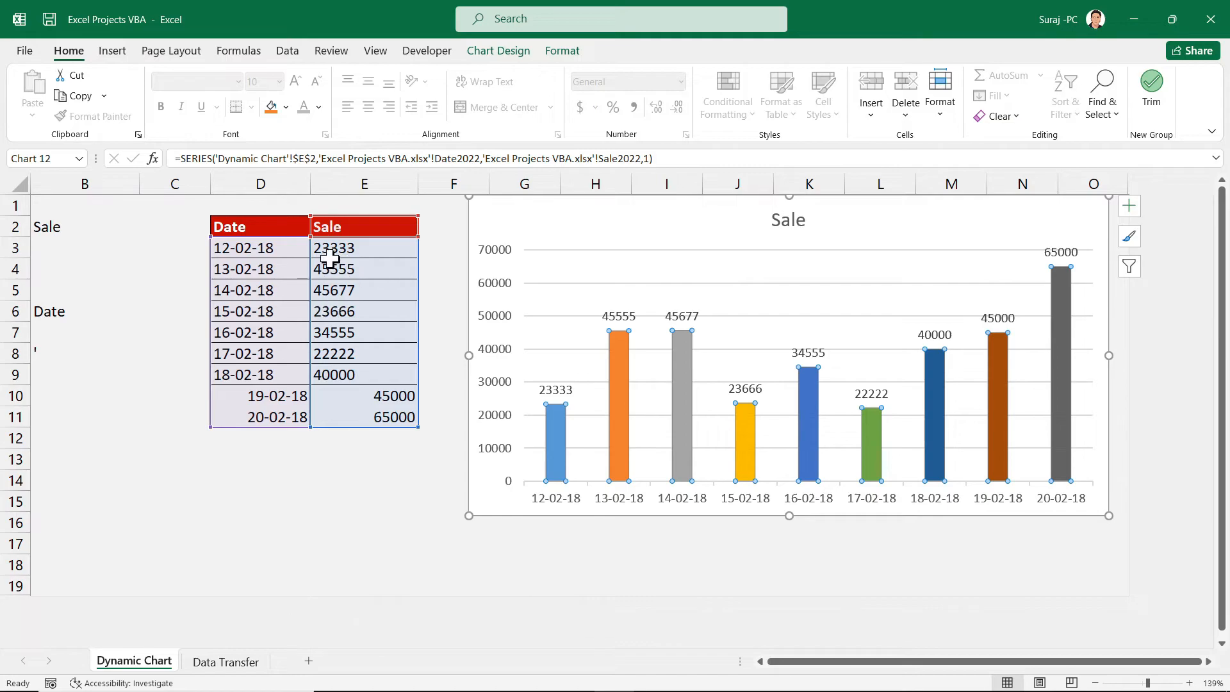
left_click_drag(333, 250, 340, 407)
left_click(341, 411)
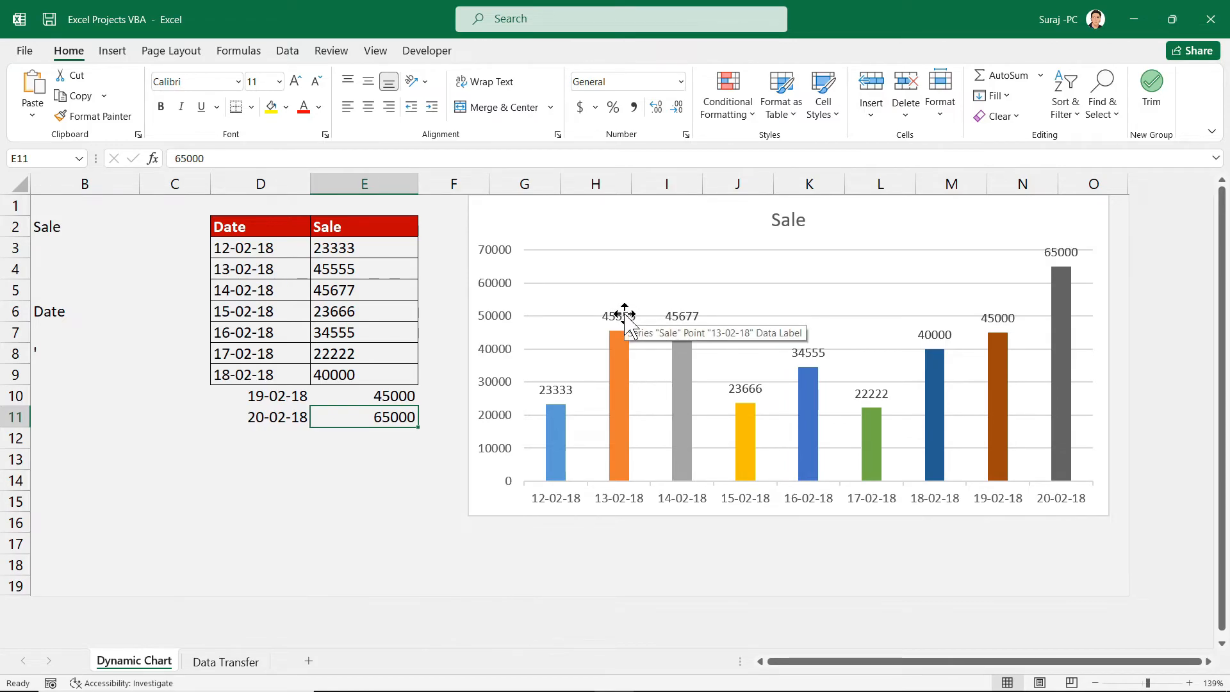
left_click(565, 388)
left_click(566, 389)
left_click(676, 312)
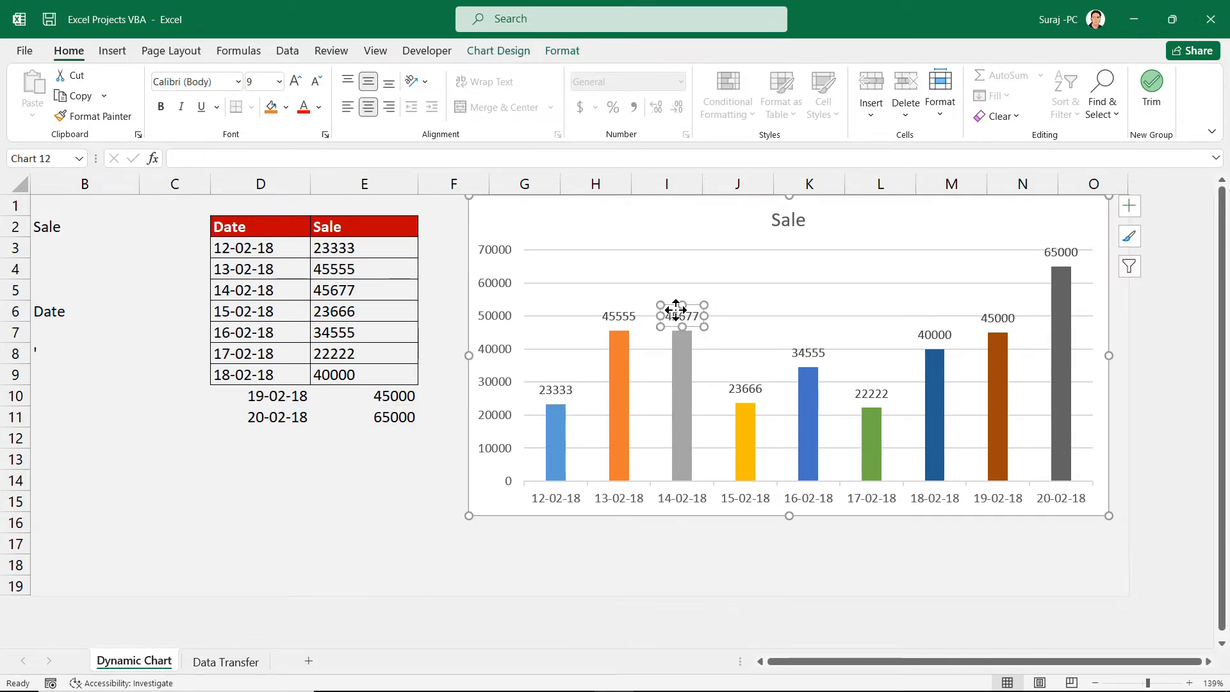
left_click(770, 428)
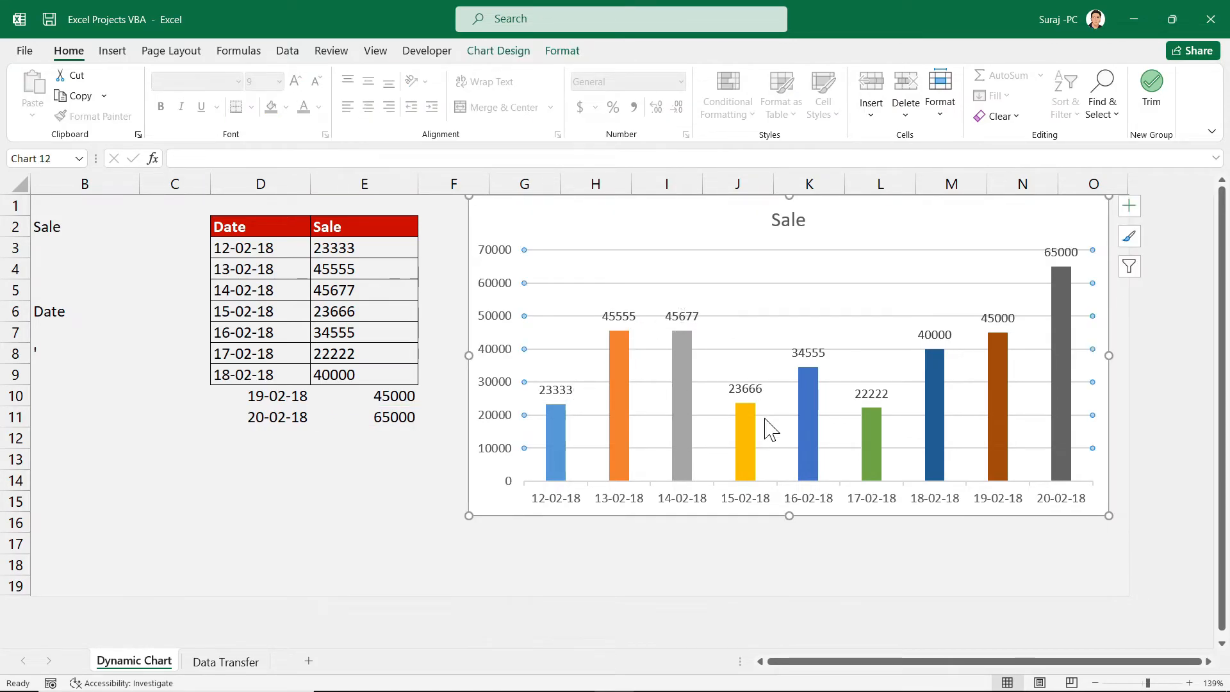
Set the number format of the Sale data labels to the Custom category with type #,K
left_click(568, 390)
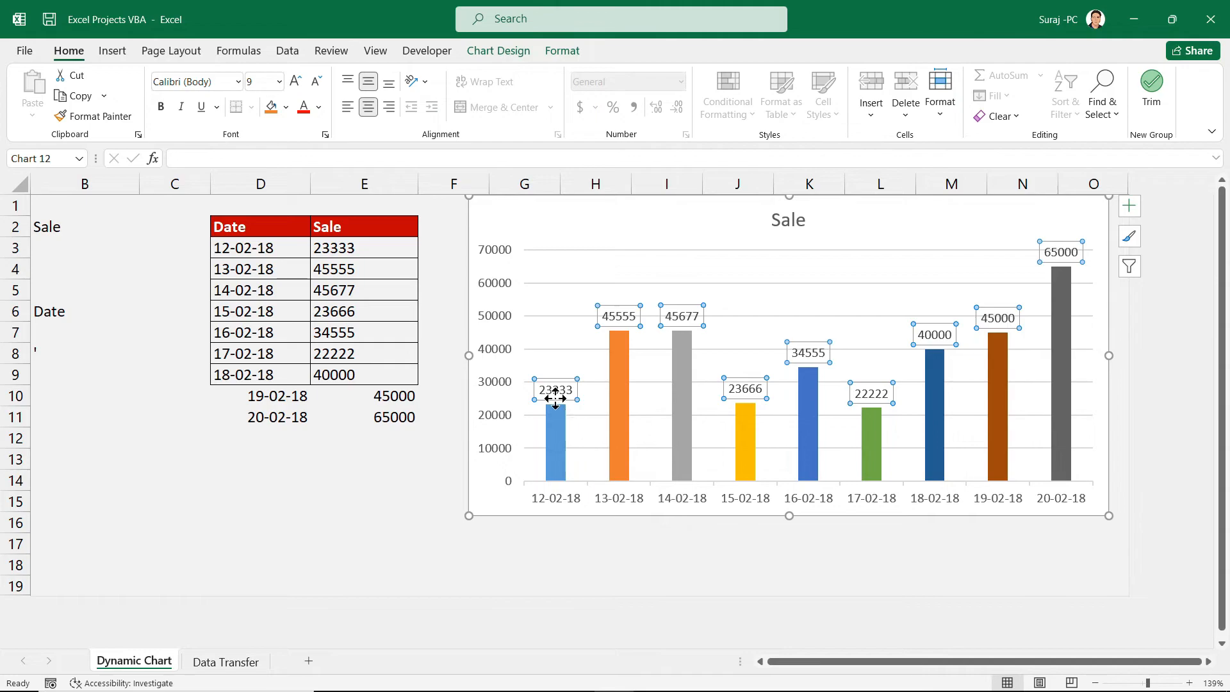
right_click(620, 314)
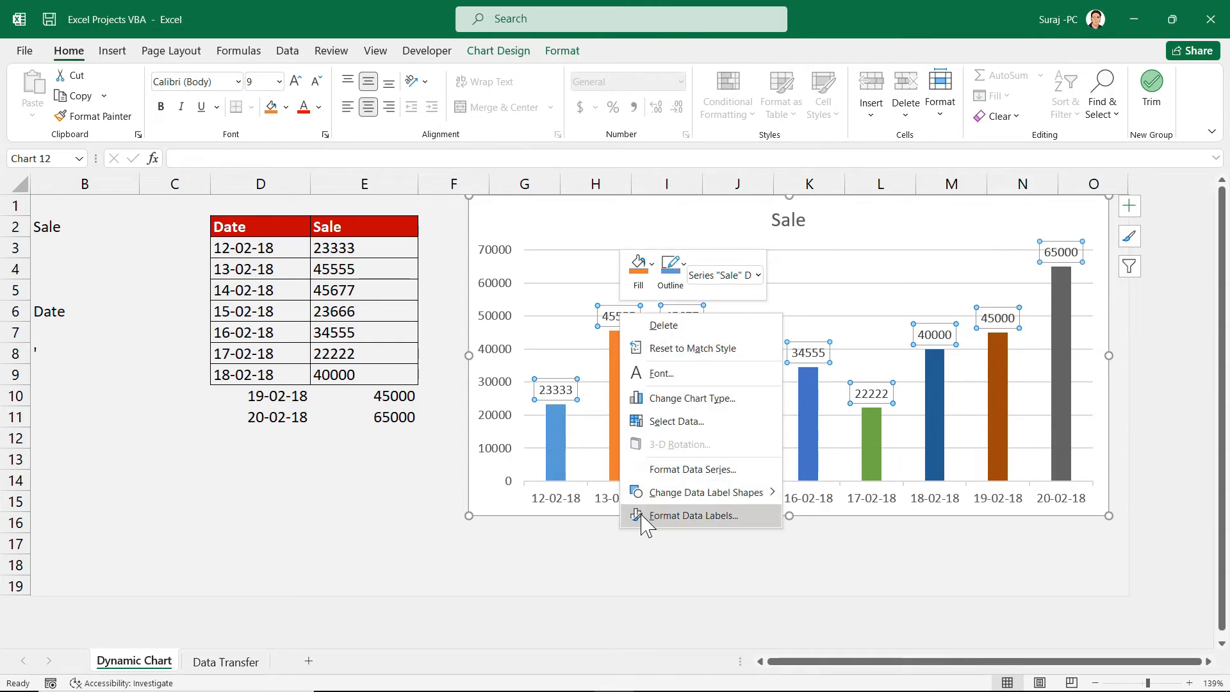
left_click(679, 516)
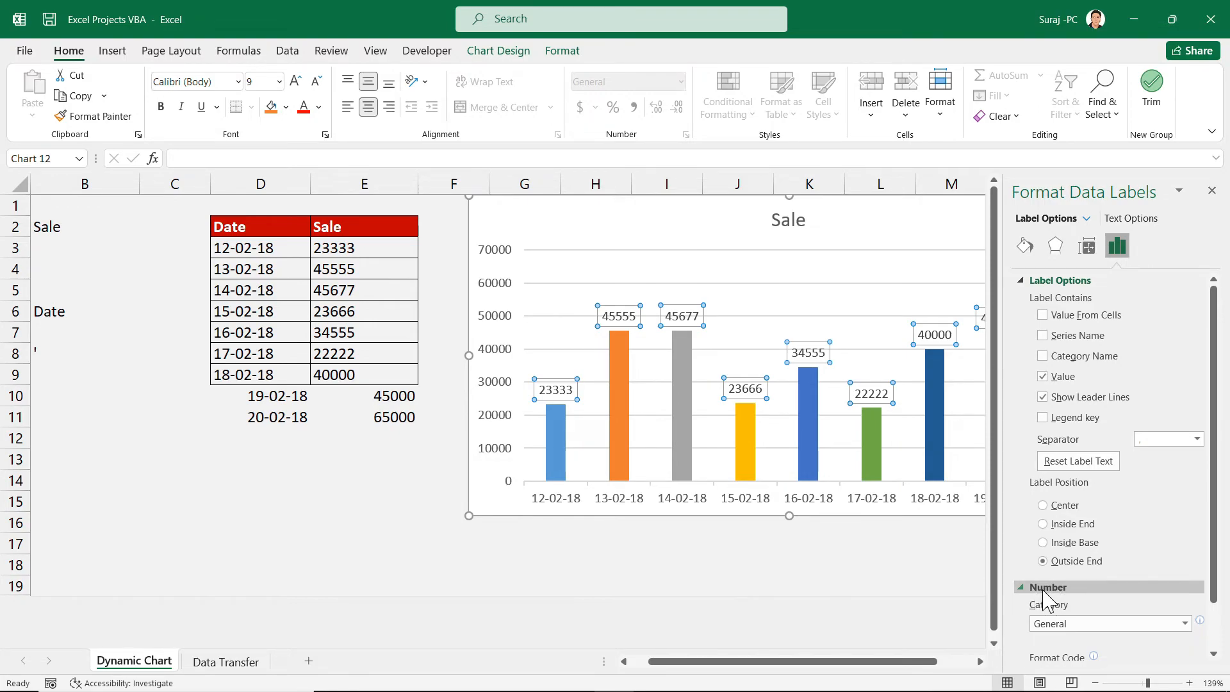
left_click(1020, 282)
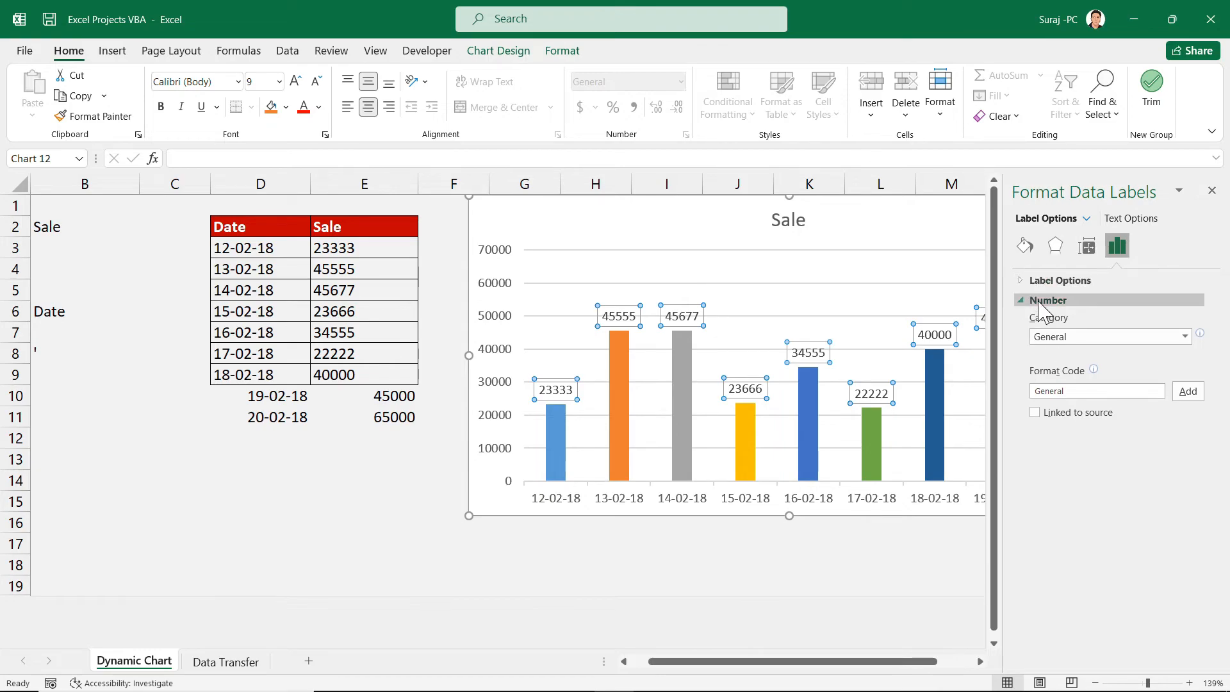
left_click(1022, 300)
left_click(1027, 300)
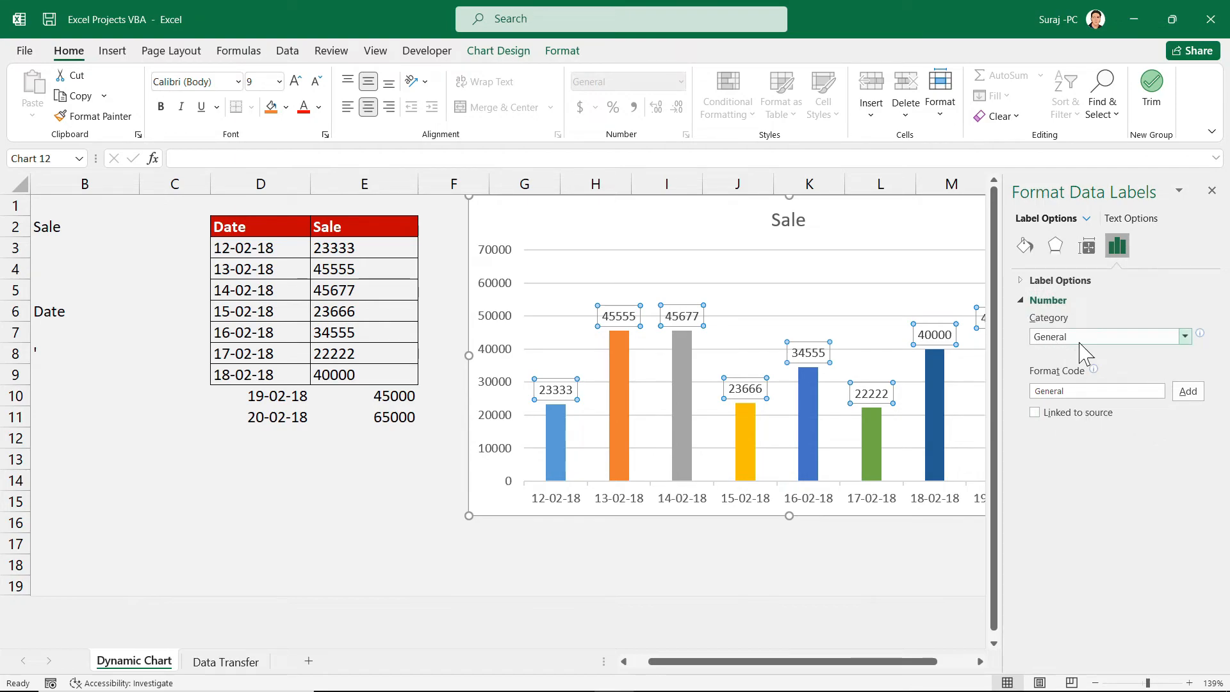
left_click(1184, 337)
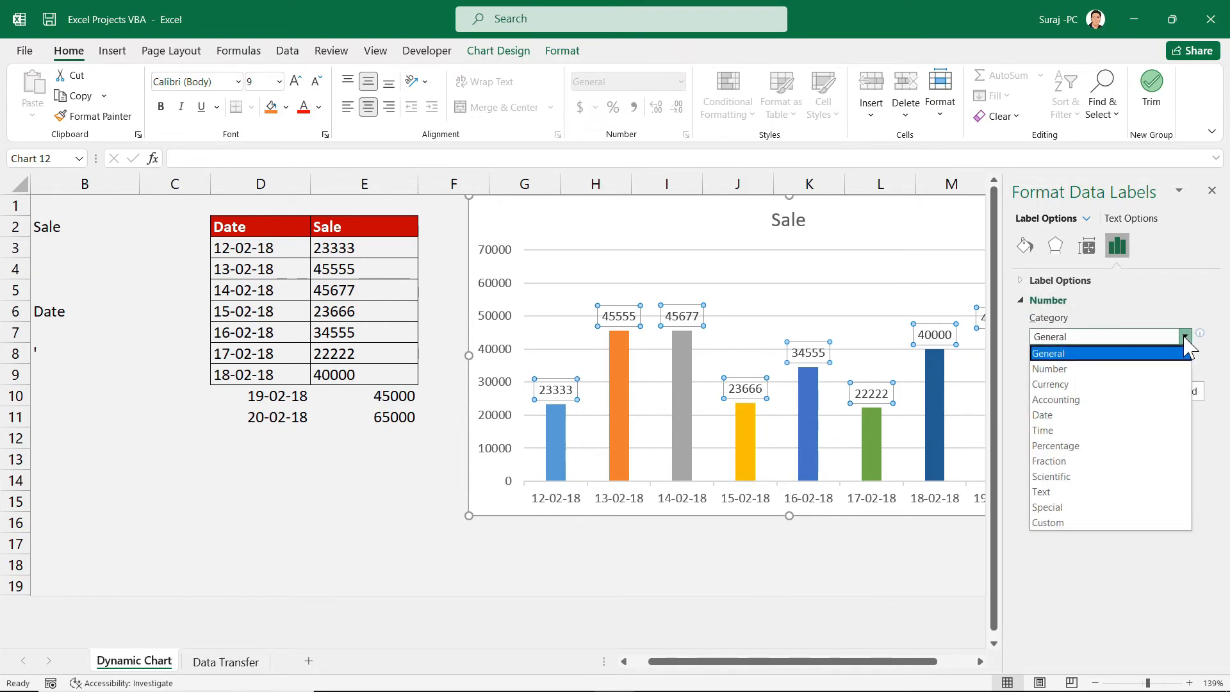
left_click(1034, 523)
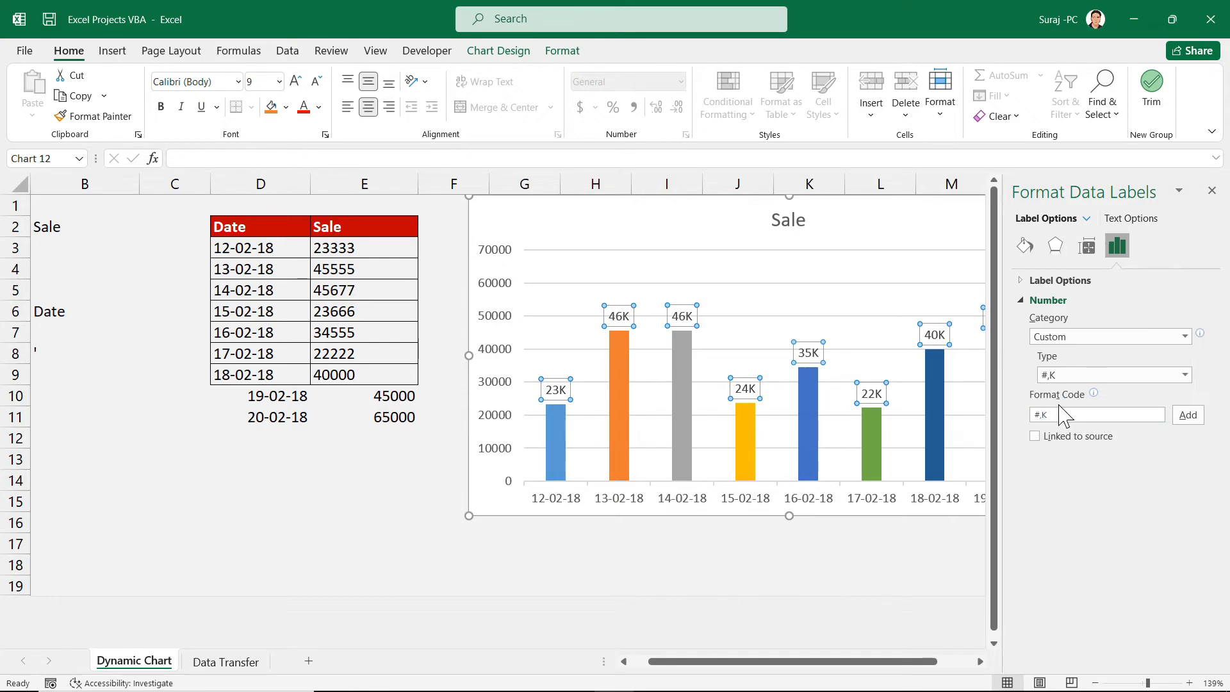
Try the custom format code #,L on the Sale data labels
left_click_drag(1071, 415, 1029, 416)
type("#,L")
key("Return")
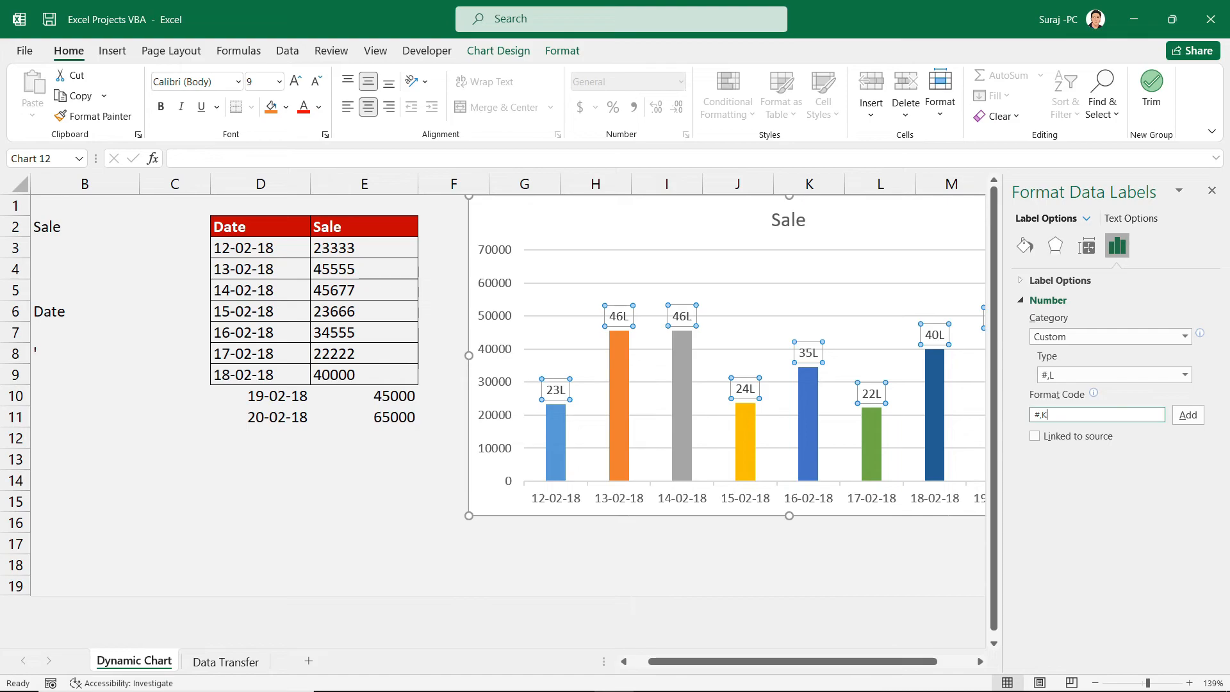
Apply the format code #,K to the Sale data labels and close the formatting pane
left_click(1188, 415)
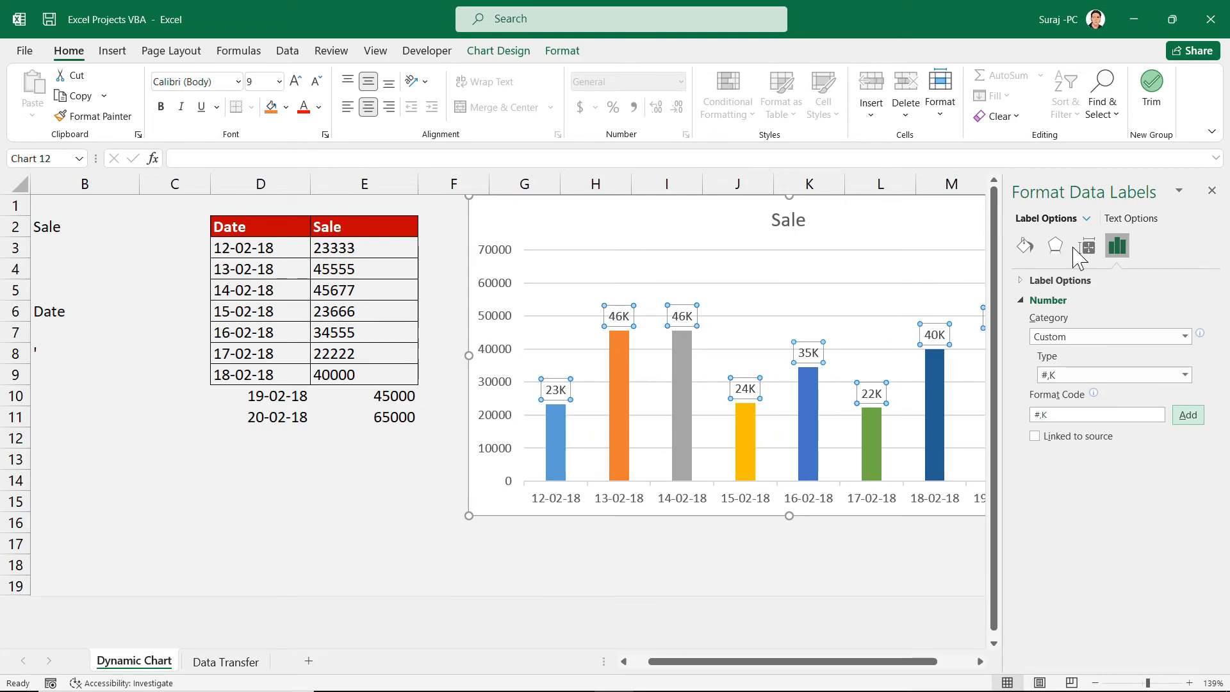
left_click(1212, 191)
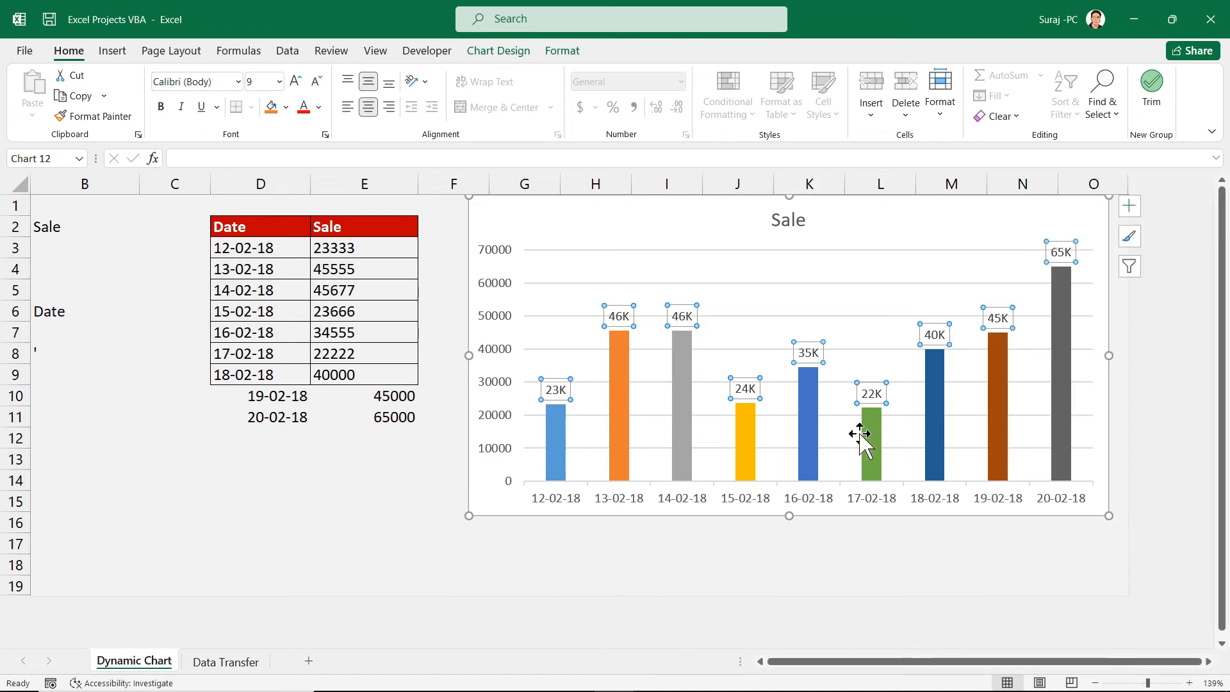
left_click(583, 238)
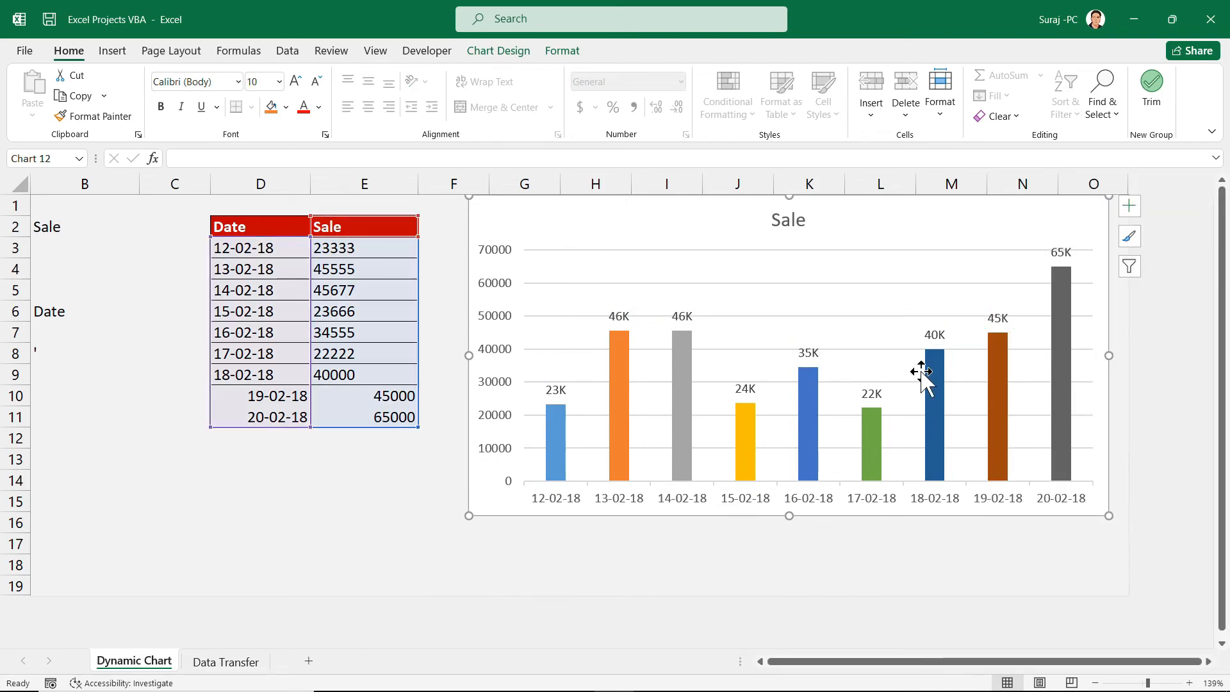
Clear the dates and sale values in D8:E11, from 17-02-18 through 20-02-18, to test the chart with fewer rows
left_click(284, 329)
left_click(234, 454)
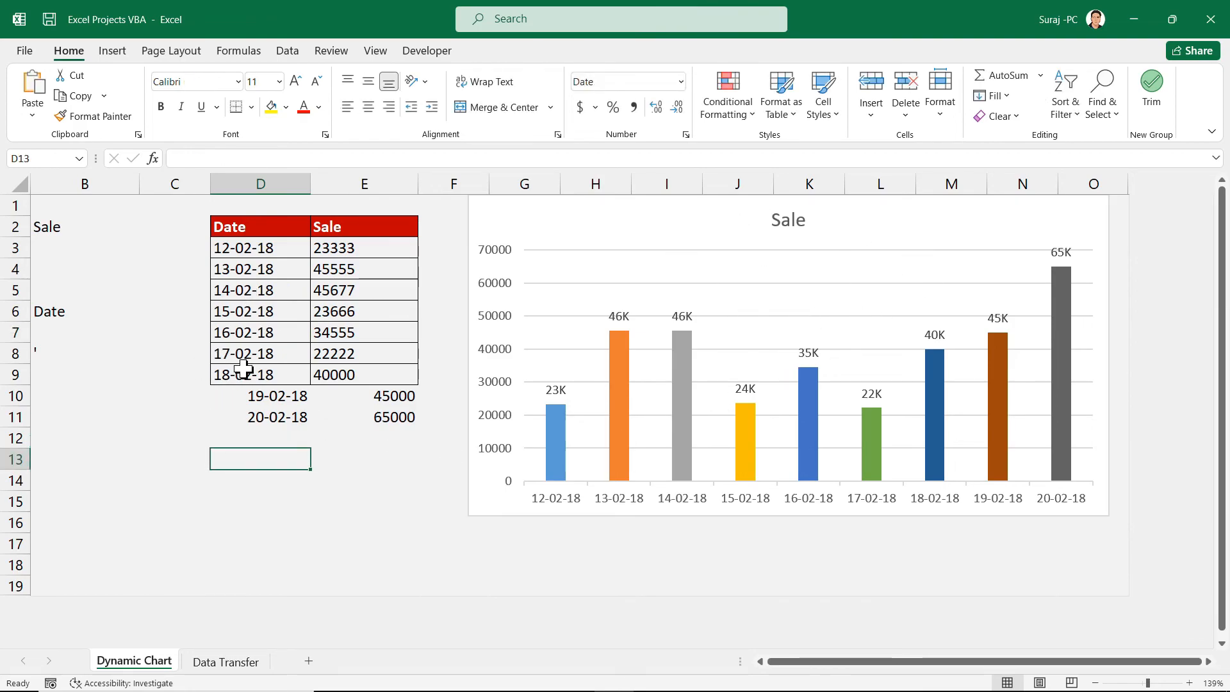
left_click_drag(240, 364, 407, 420)
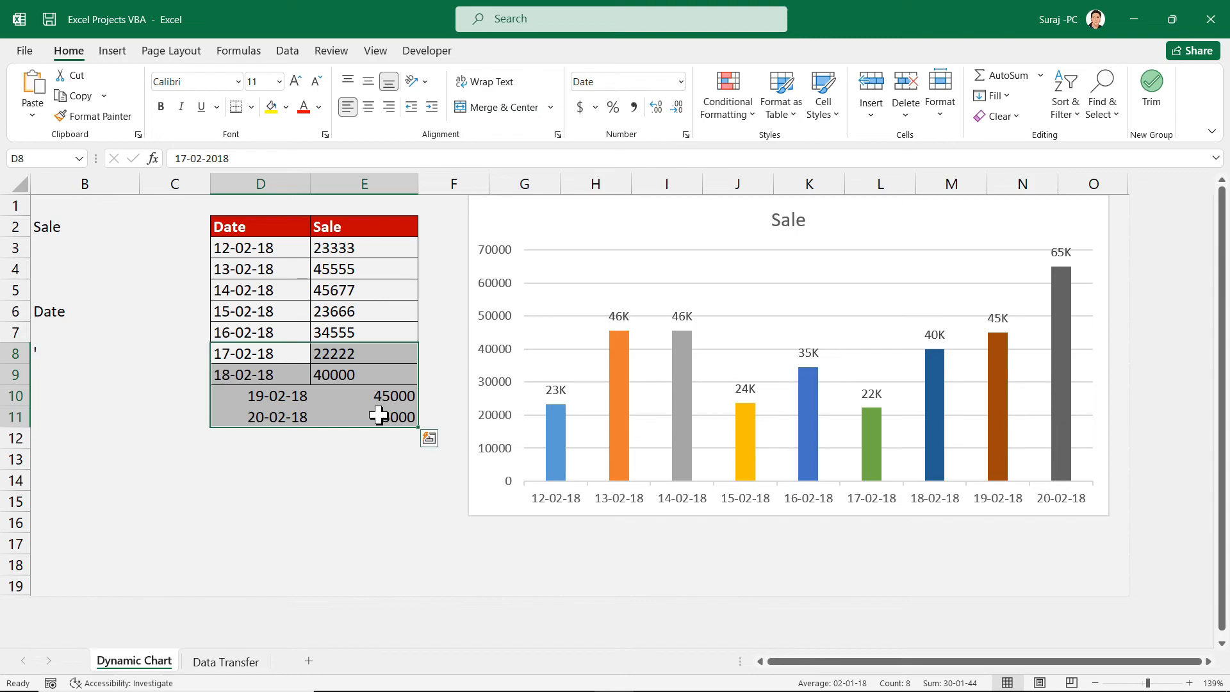
key("Delete")
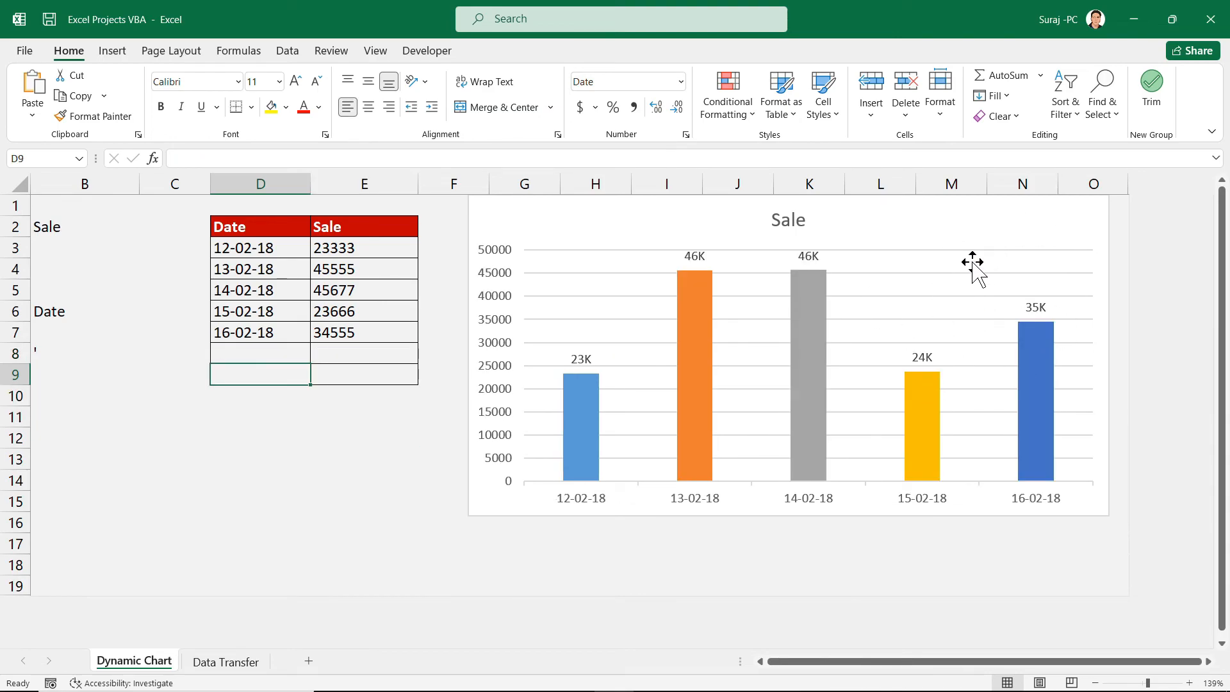
left_click(303, 434)
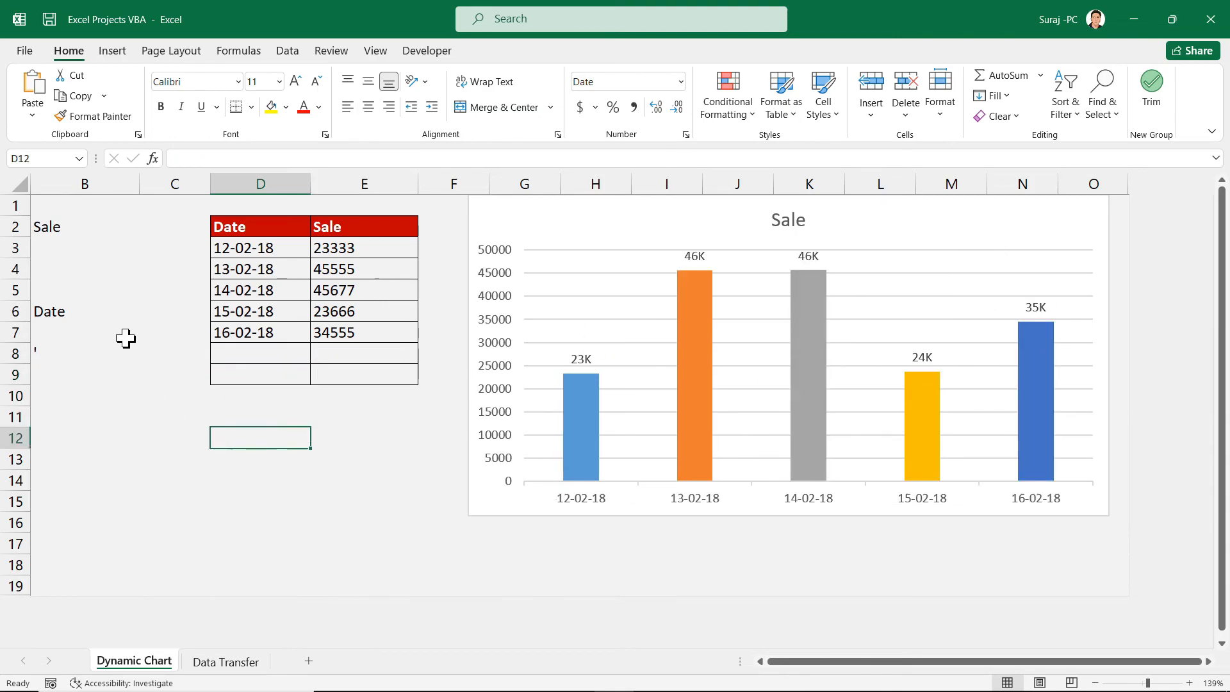
left_click(57, 244)
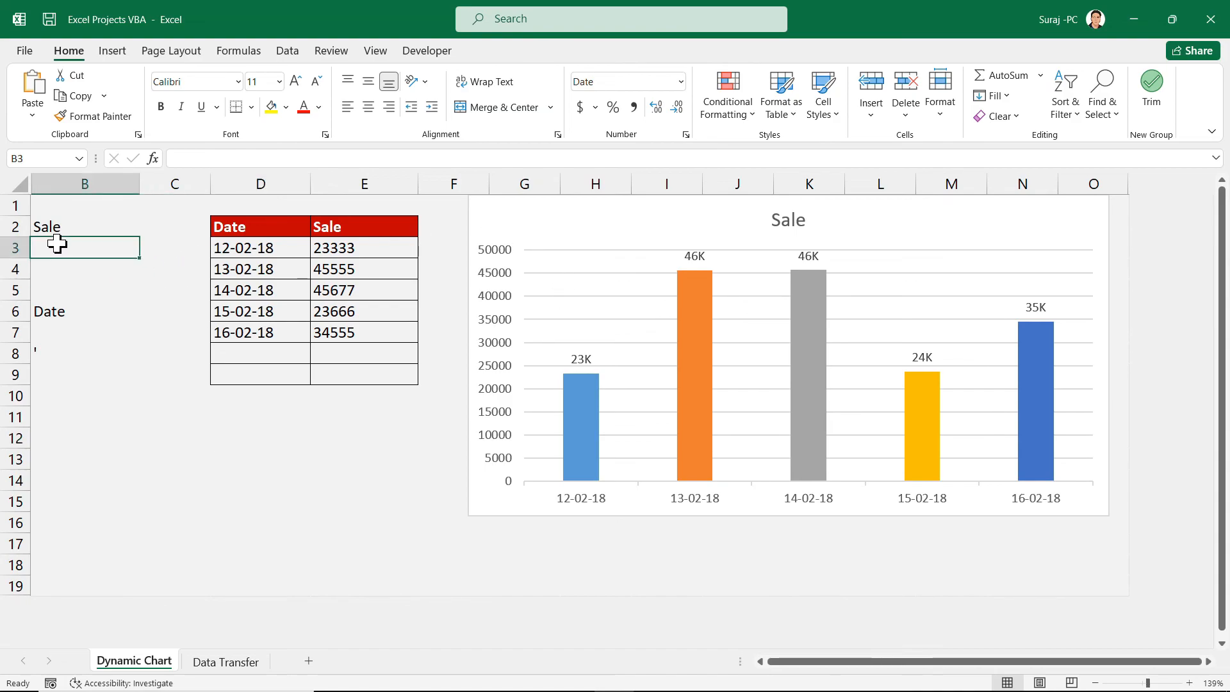
left_click(60, 332)
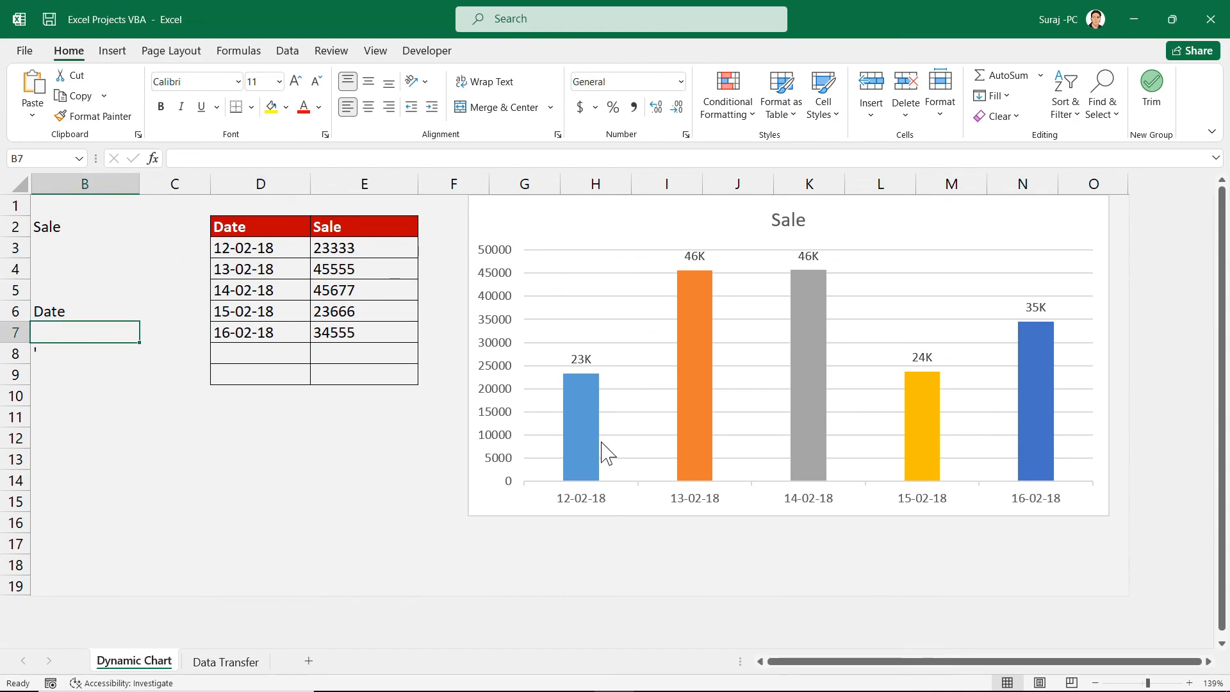
left_click(600, 224)
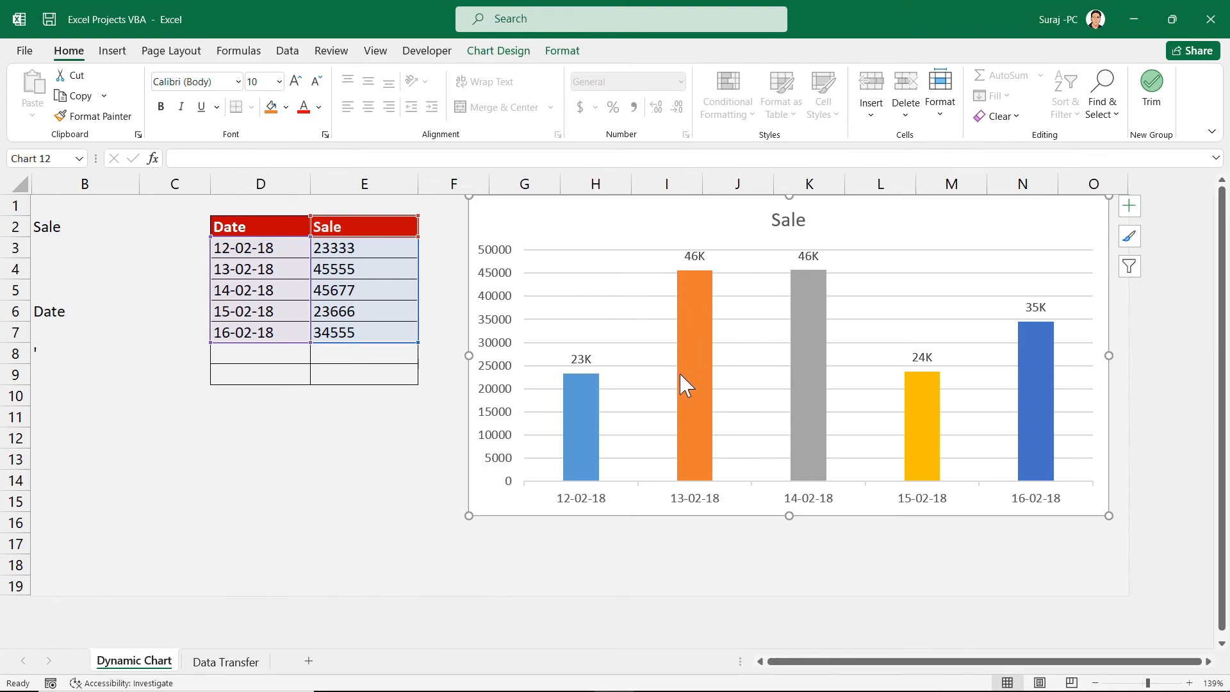
mouse_move(681, 377)
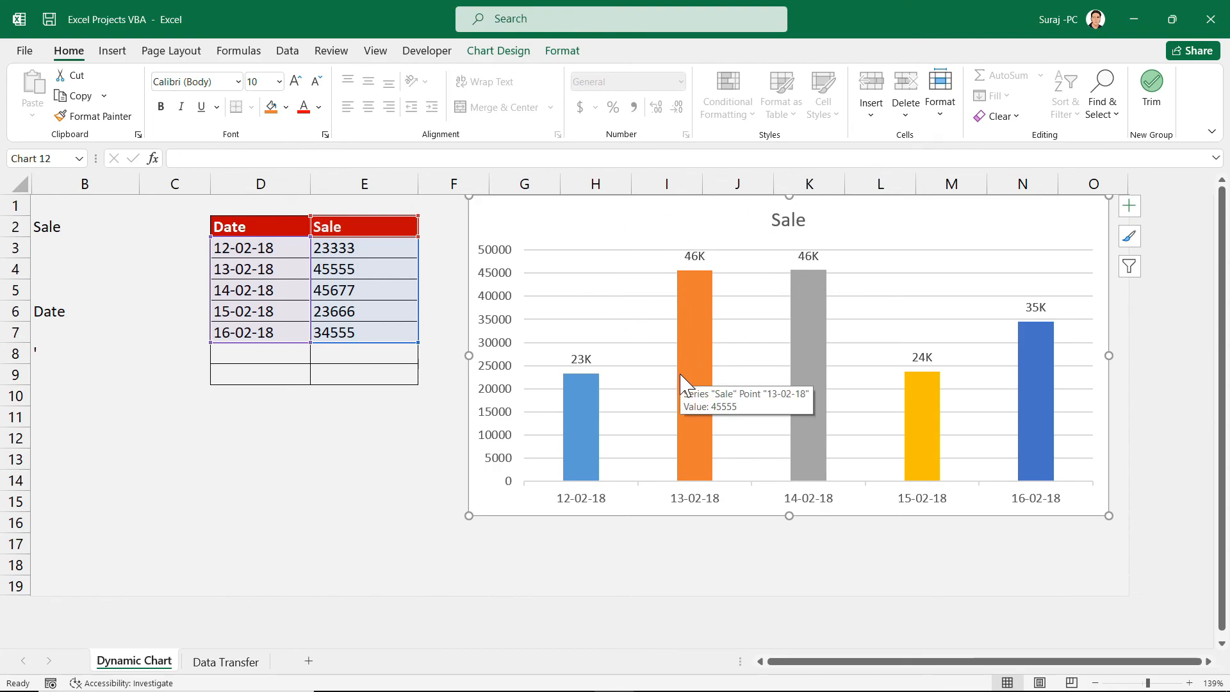